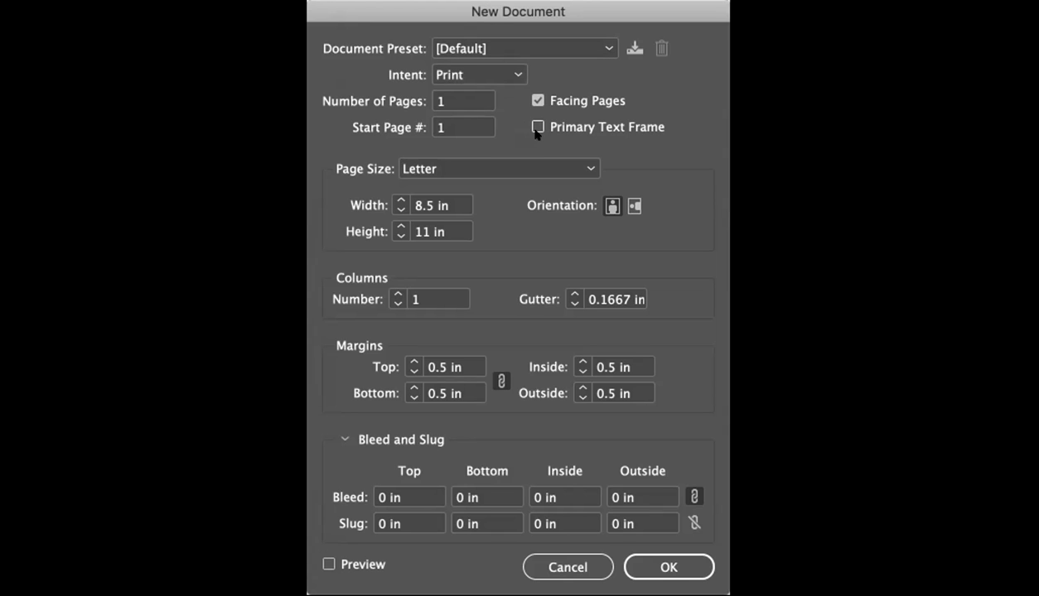
Create a 4-page print document at Tabloid size in landscape orientation with facing pages turned off.
double_click(455, 101)
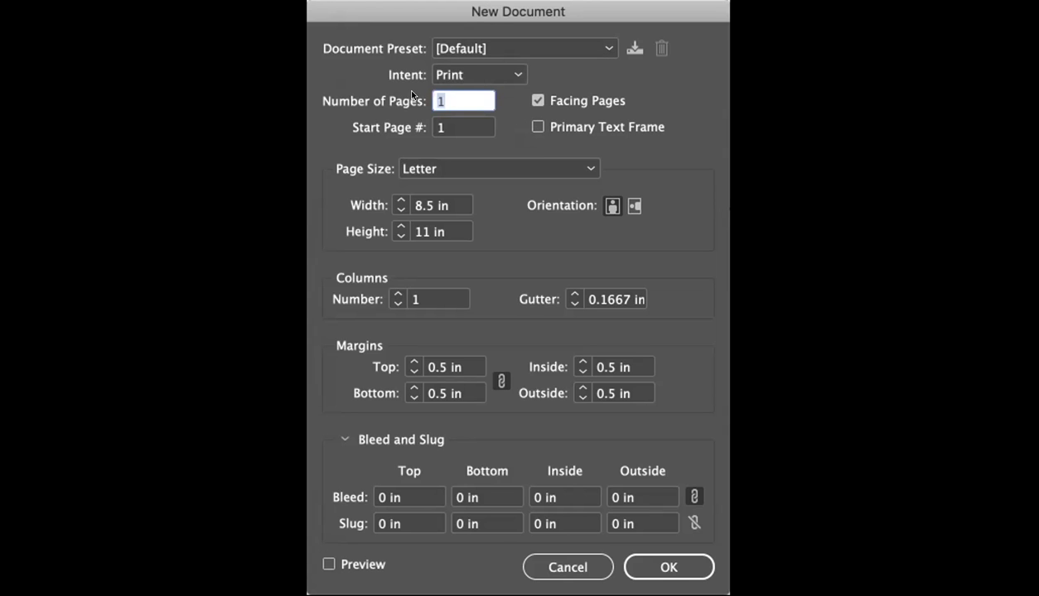
text(4)
click(567, 95)
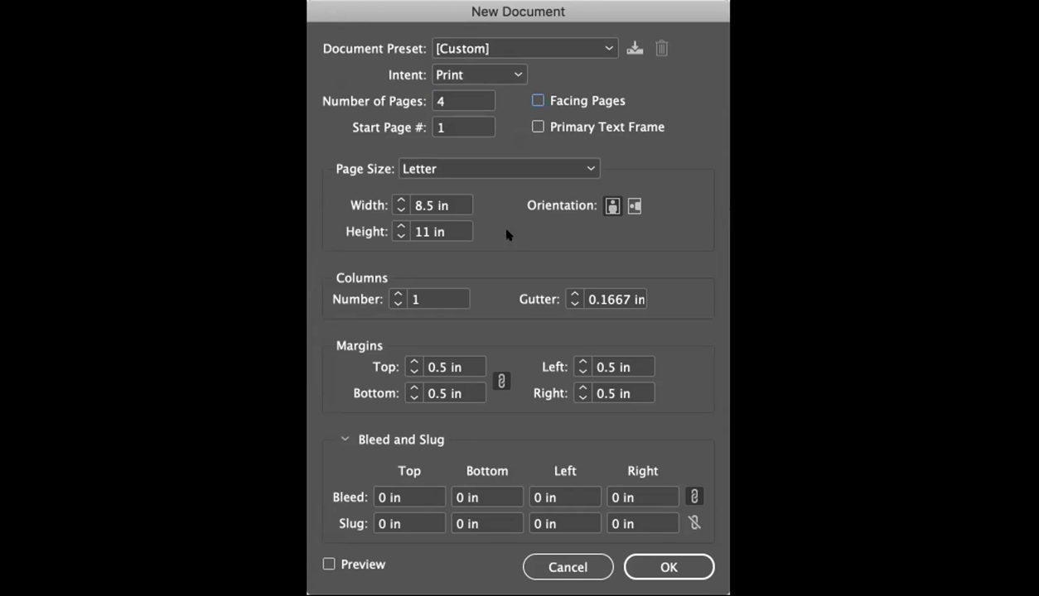
click(446, 169)
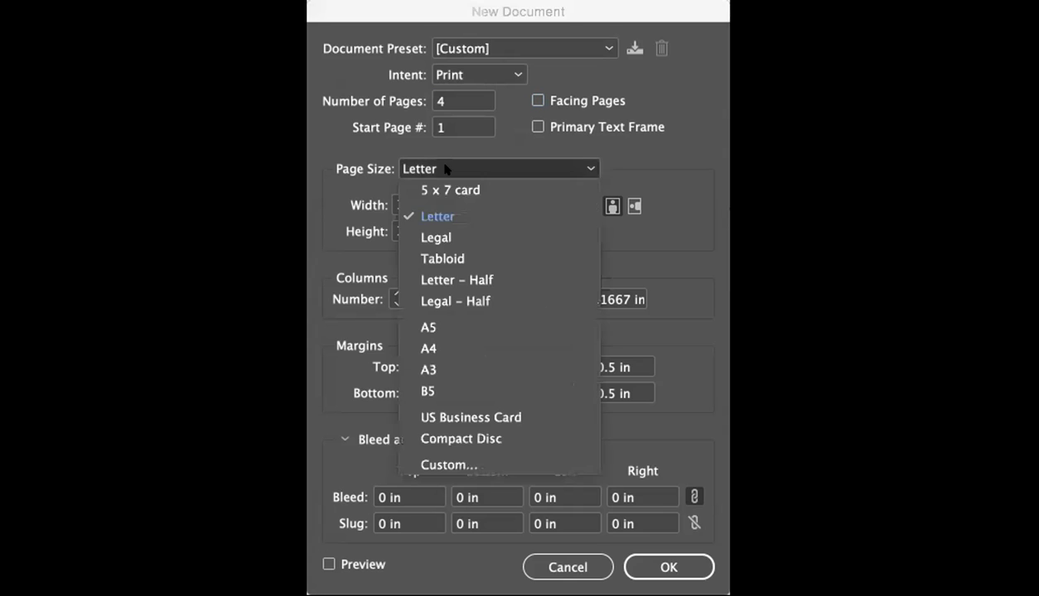
click(453, 253)
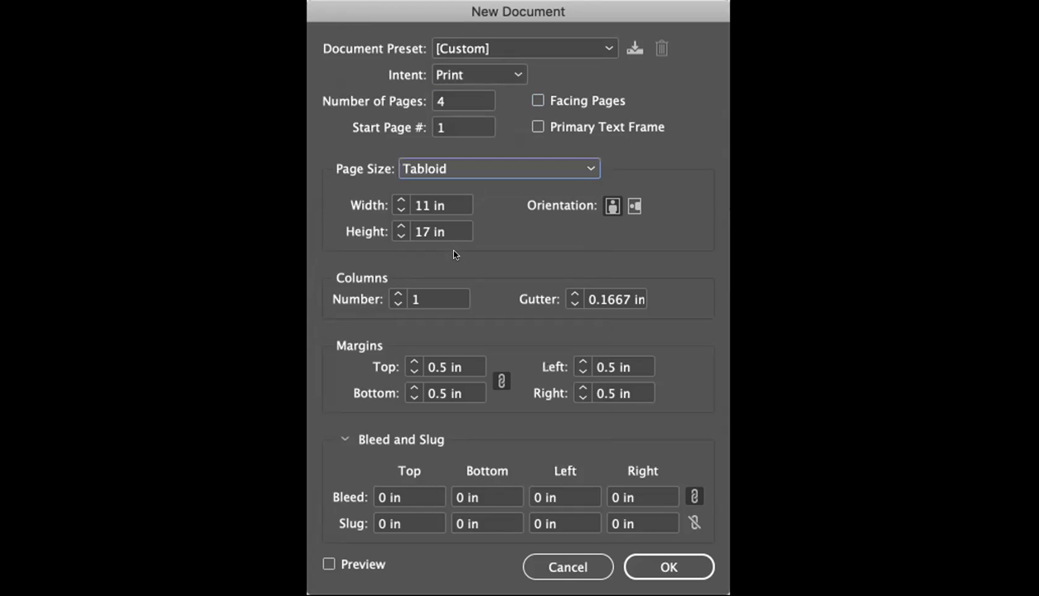
click(635, 206)
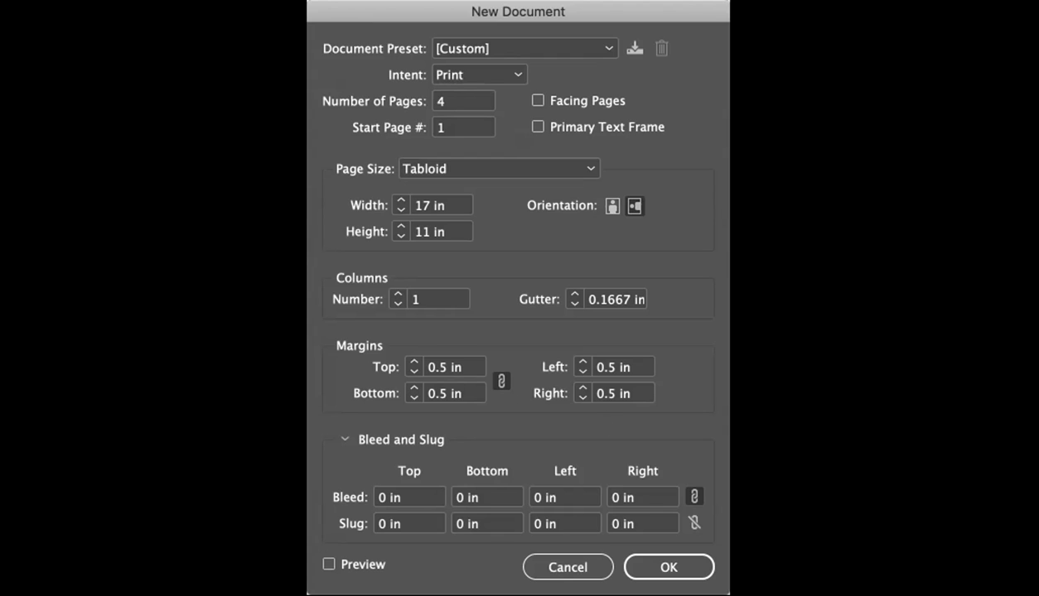
click(685, 560)
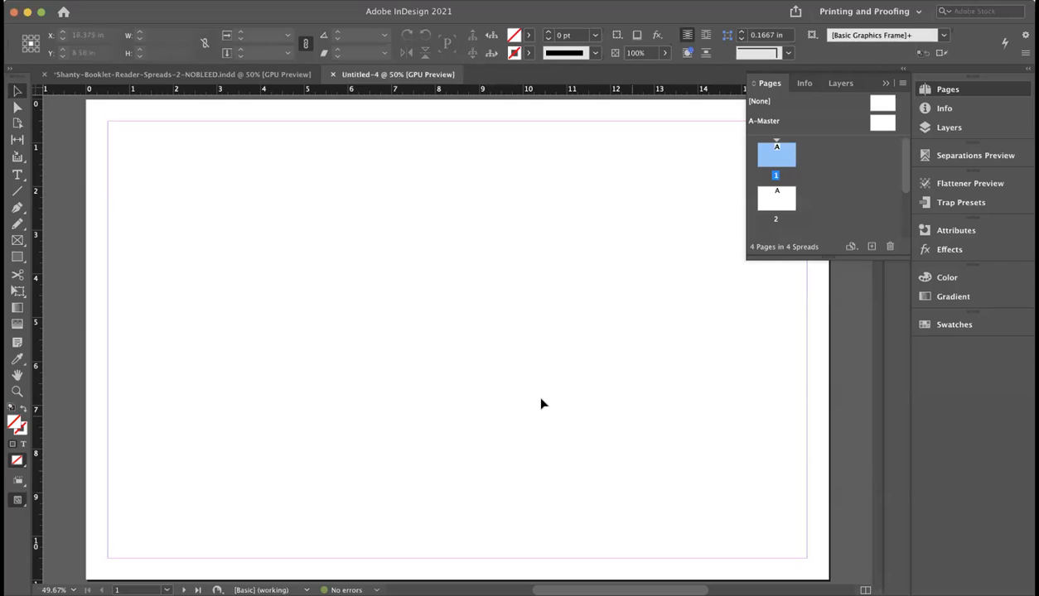
Add a vertical and a horizontal ruler guide crossing at the centre of page 1.
scroll(530, 389, down, 20)
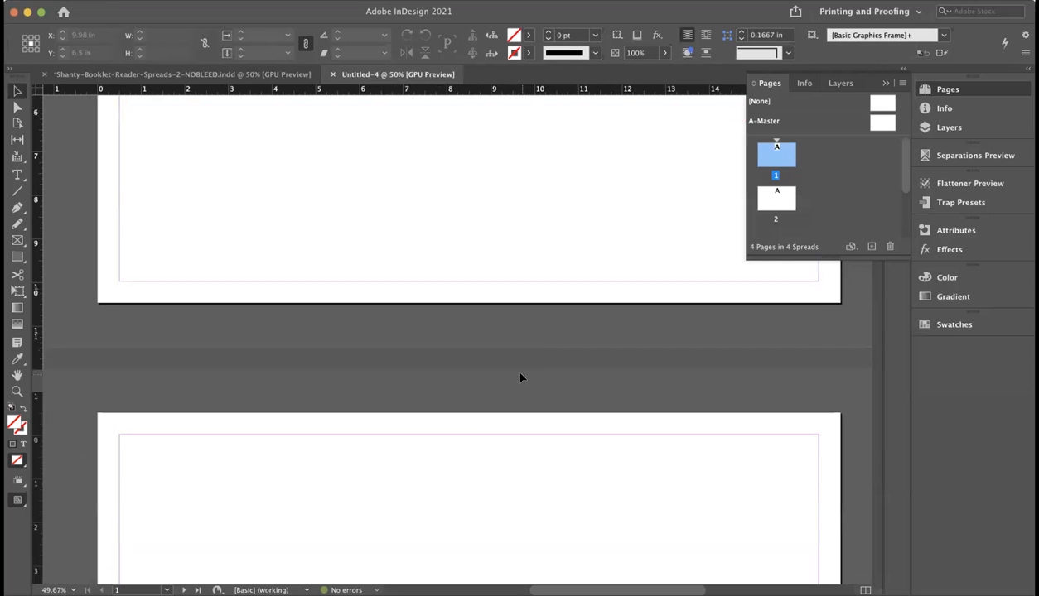
scroll(520, 377, up, 20)
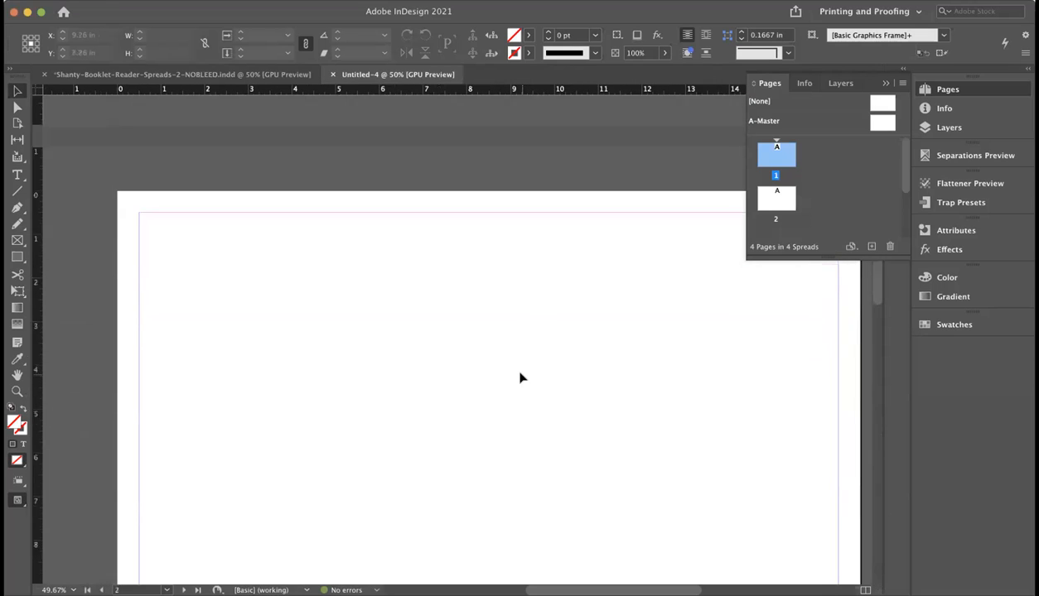
key(super+minus)
key(super+minus)
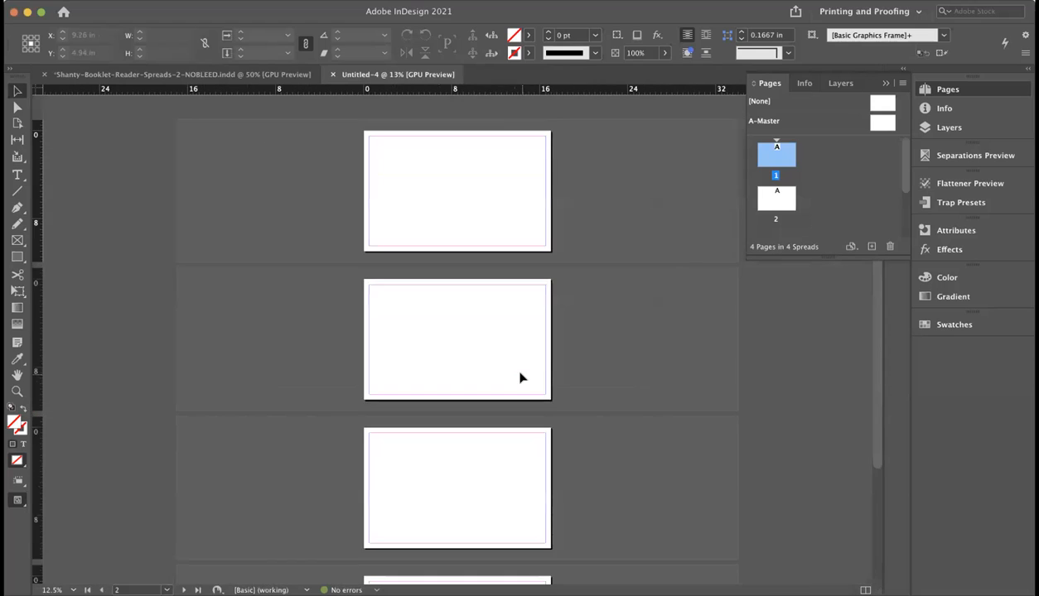
scroll(521, 377, down, 3)
scroll(520, 377, up, 2)
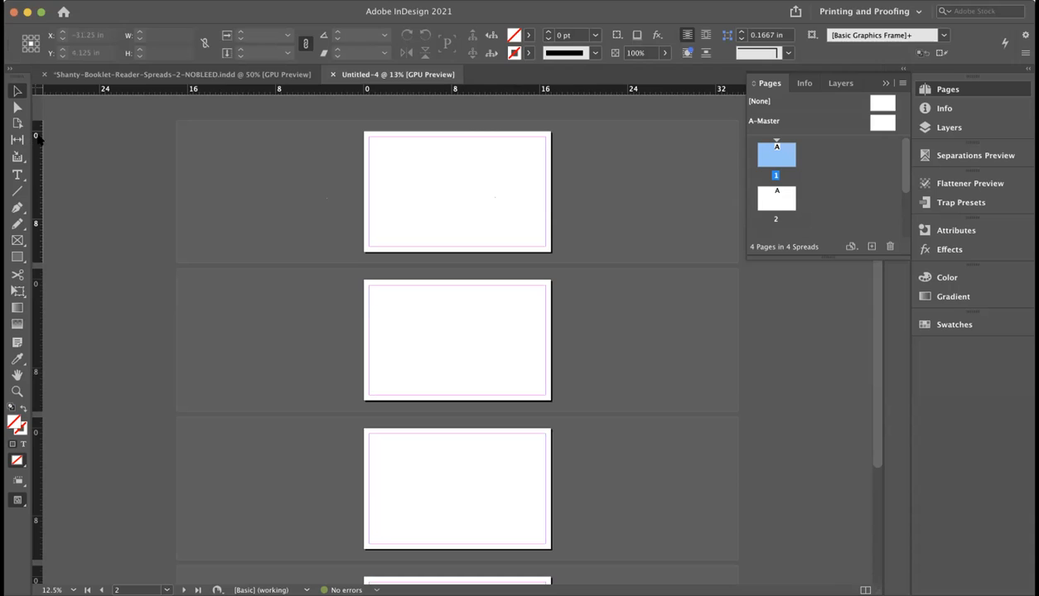
drag(38, 147, 458, 196)
drag(475, 89, 490, 193)
Add ruler guides crossing at the centres of pages 2 and 3, vertical at 8.5 in and horizontal at 5.5 in.
click(436, 307)
drag(439, 88, 485, 338)
drag(37, 325, 451, 337)
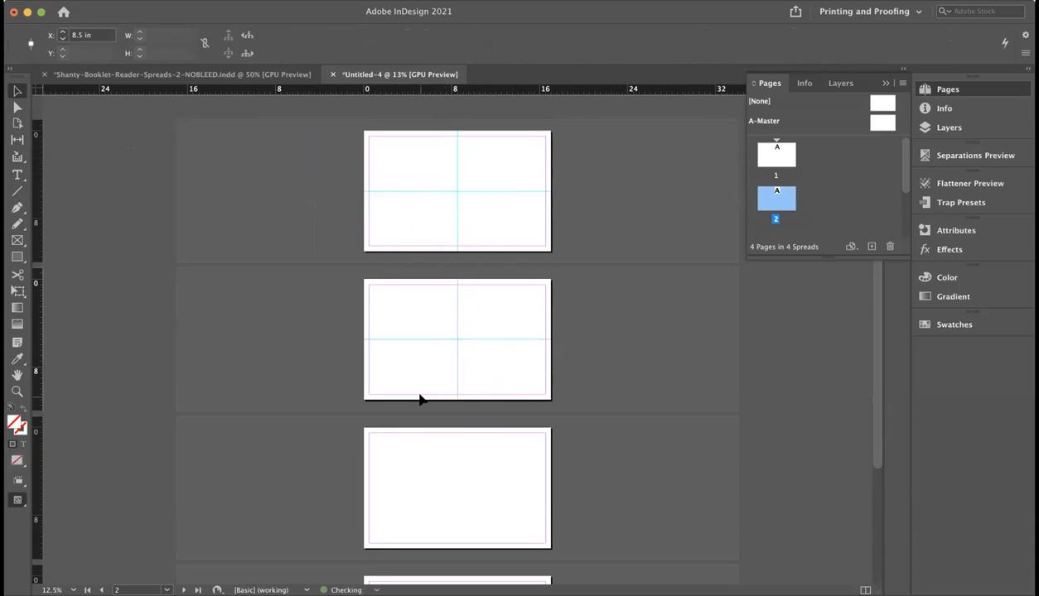
drag(37, 439, 454, 469)
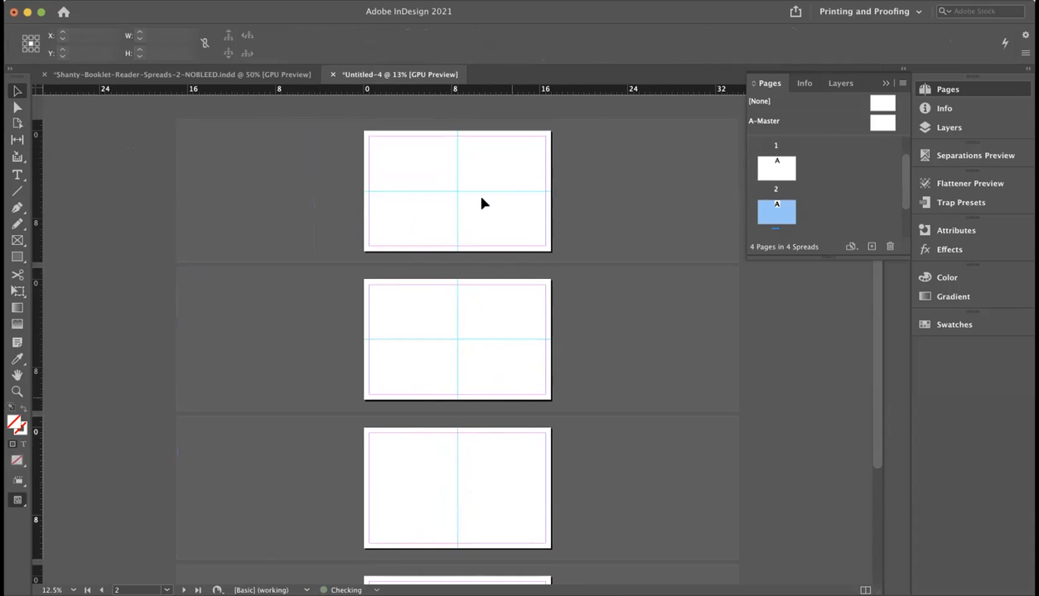
drag(487, 92, 540, 489)
Add a horizontal and a vertical ruler guide crossing at the centre of page 4.
scroll(540, 490, down, 2)
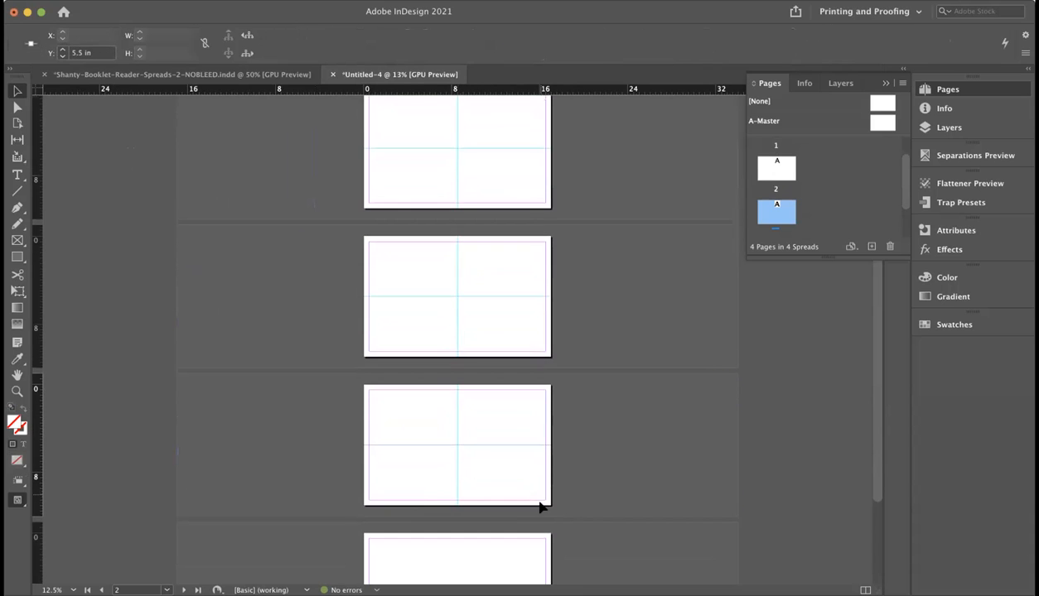
key(super+5)
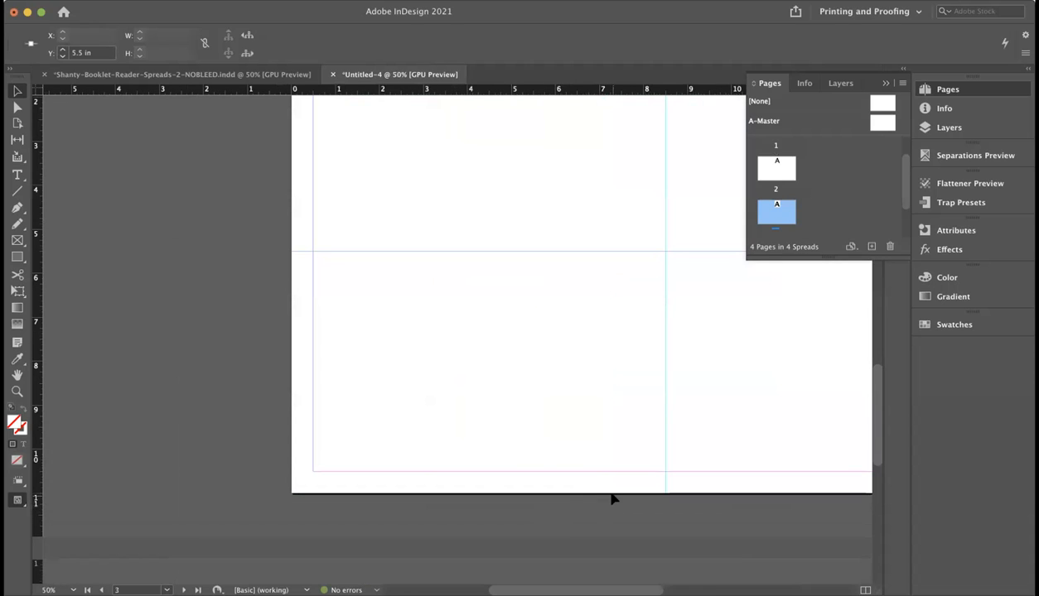
scroll(596, 478, down, 8)
click(623, 424)
key(super+minus)
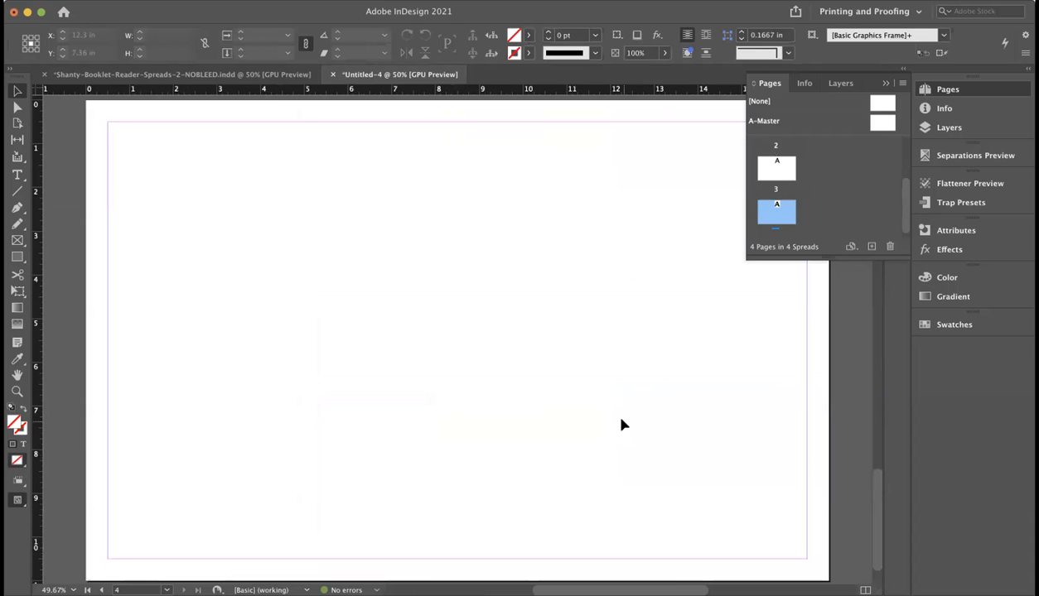
drag(531, 90, 559, 417)
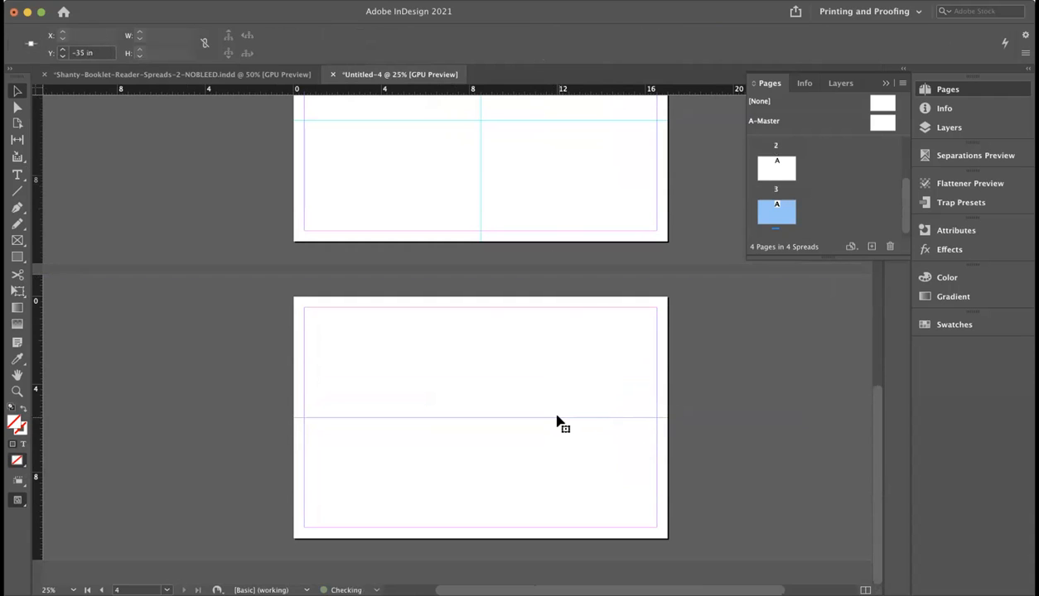
drag(40, 328, 478, 386)
drag(478, 387, 480, 389)
click(533, 392)
Draw a text frame about 1.78 by 1.56 in near the lower-right corner of page 1.
scroll(533, 392, up, 10)
scroll(534, 394, down, 5)
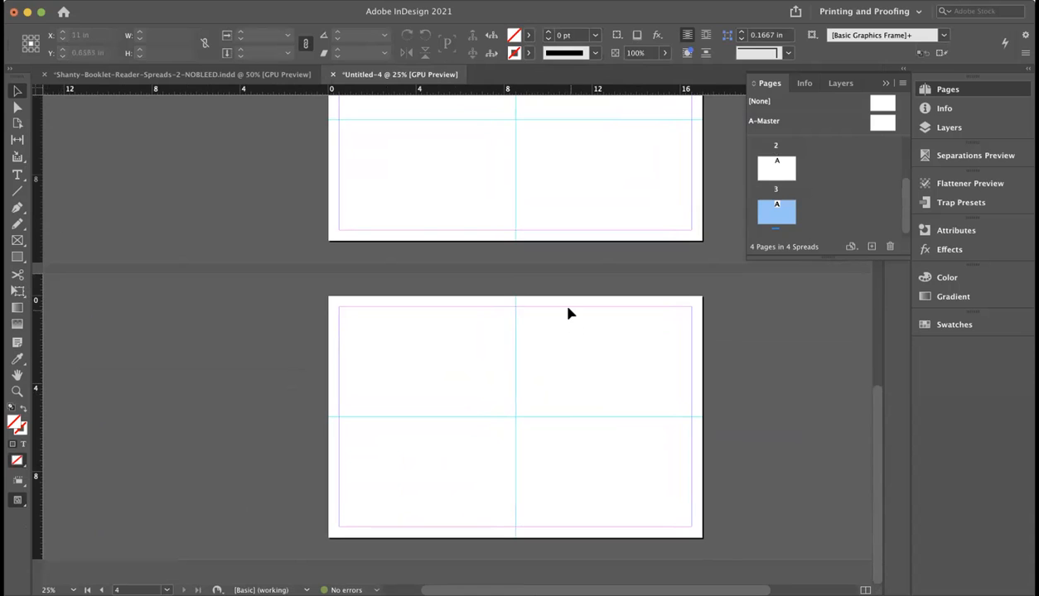
scroll(589, 350, up, 10)
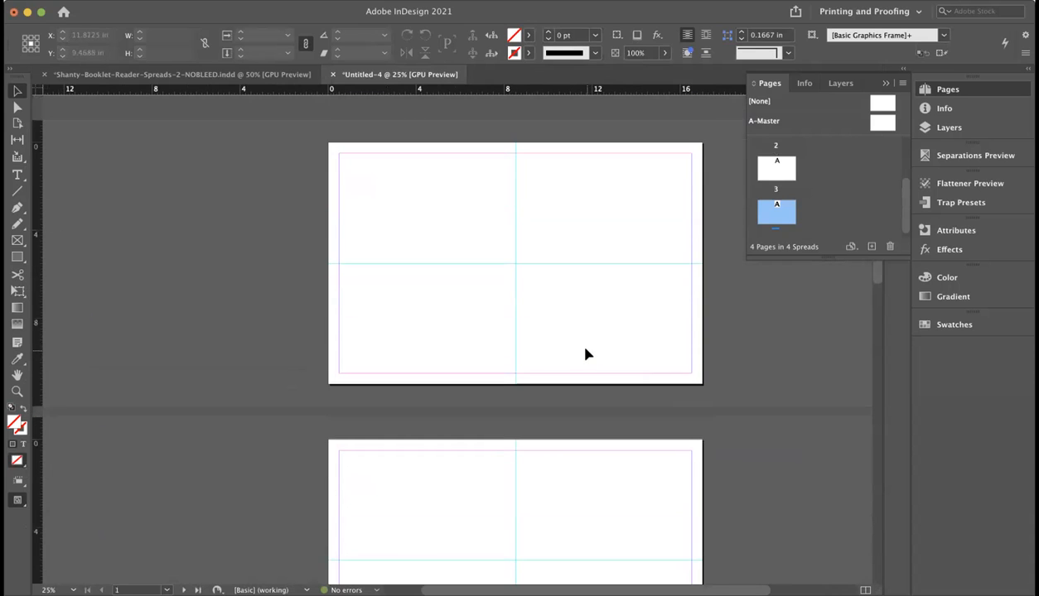
scroll(578, 344, down, 1)
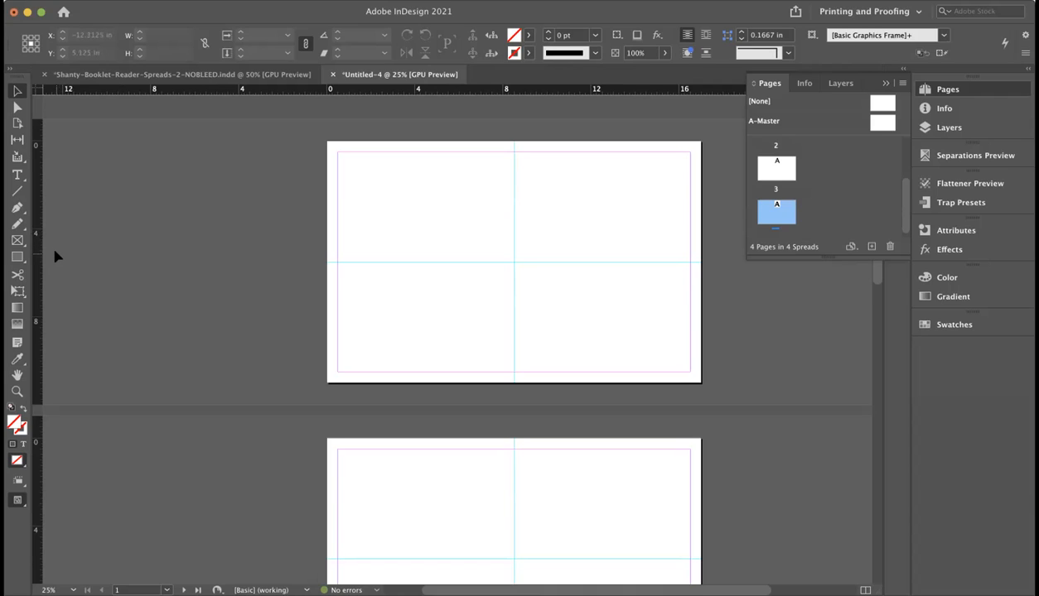
click(16, 175)
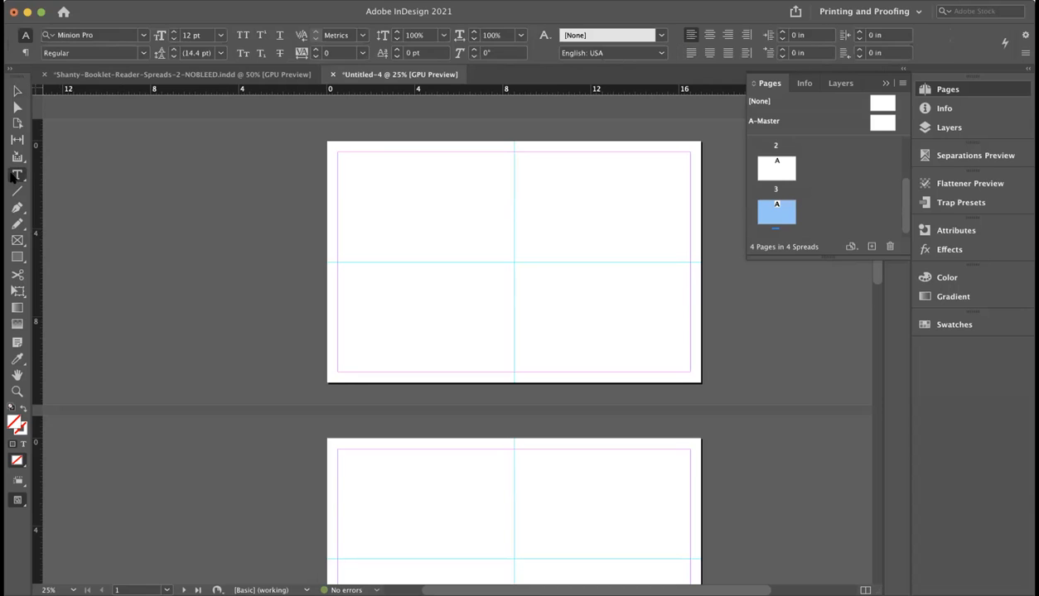
drag(655, 343, 689, 373)
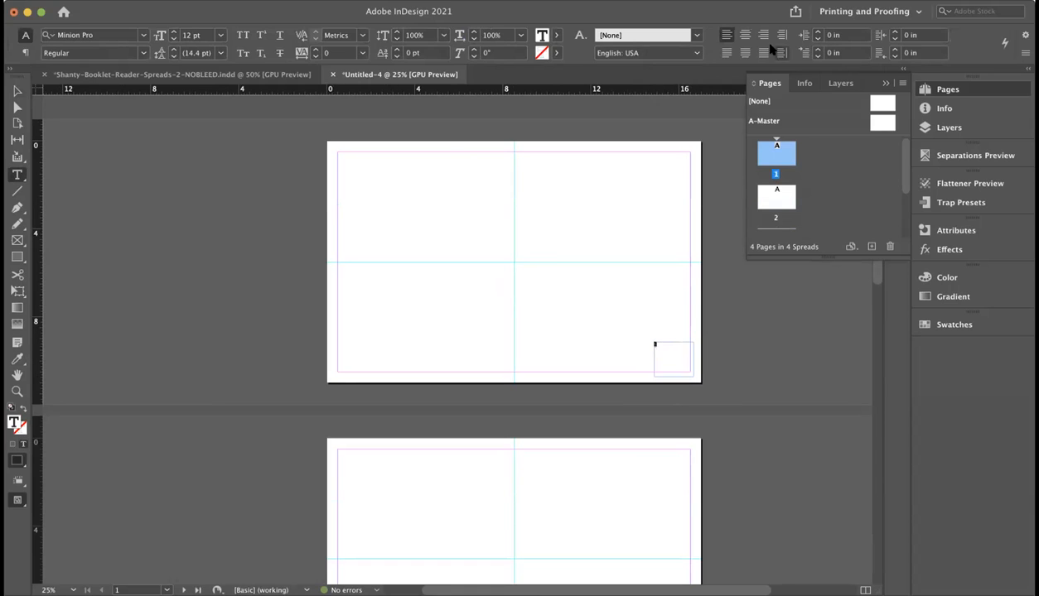
Enter the number 1 in the text frame, centre it and enlarge it to 64 pt.
click(743, 34)
key(super+shift+period)
key(super+shift+period)
key(super+shift+period)
key(super+shift+period)
key(super+shift+period)
key(super+shift+period)
key(super+shift+period)
key(super+shift+period)
key(super+shift+period)
key(super+shift+period)
key(super+shift+period)
key(super+shift+period)
key(super+shift+period)
key(super+shift+period)
key(super+shift+period)
key(super+shift+period)
key(super+shift+period)
key(super+shift+period)
key(super+shift+period)
key(super+shift+period)
key(super+shift+period)
key(super+shift+period)
key(super+shift+period)
key(super+shift+period)
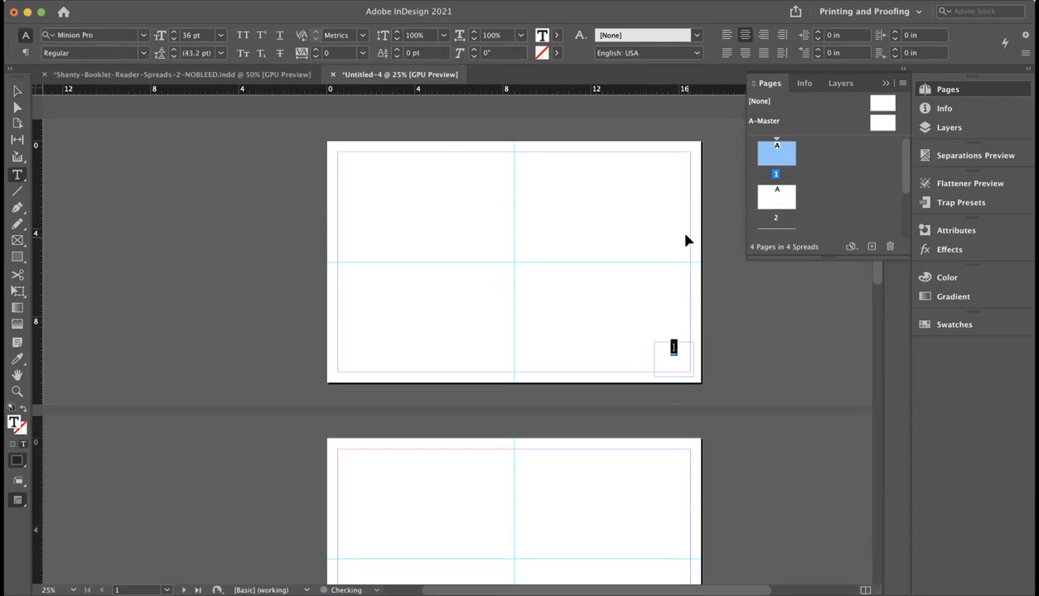
key(super+shift+period)
key(super+shift+period)
click(746, 303)
Move the number frame flush into the lower-right corner of page 1.
click(16, 90)
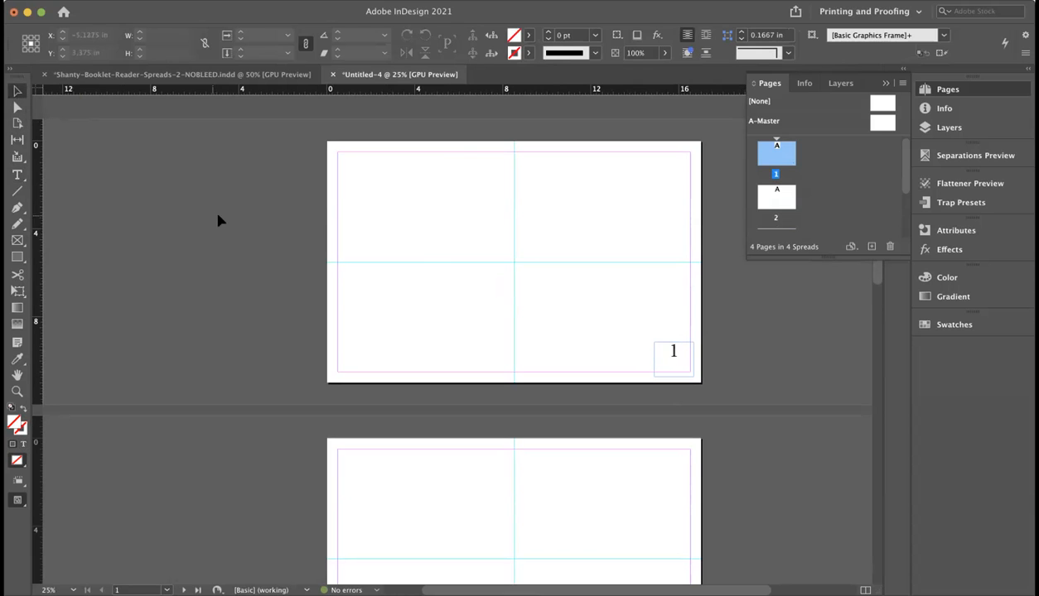
drag(686, 369, 692, 375)
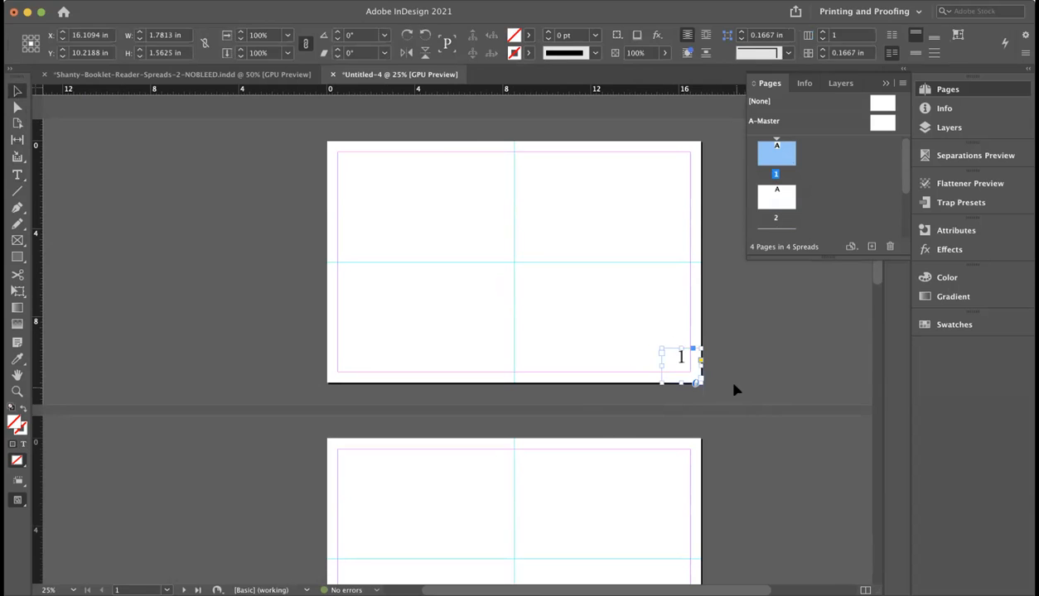
click(764, 377)
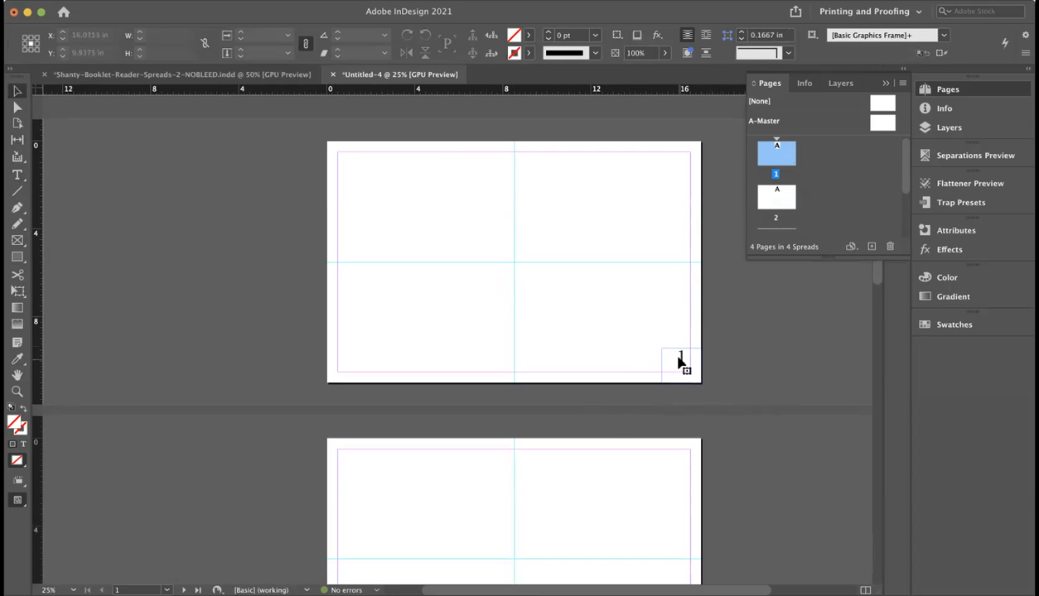
Mark the number frame in the lower-right corner of page 1 as Nonprinting.
click(679, 362)
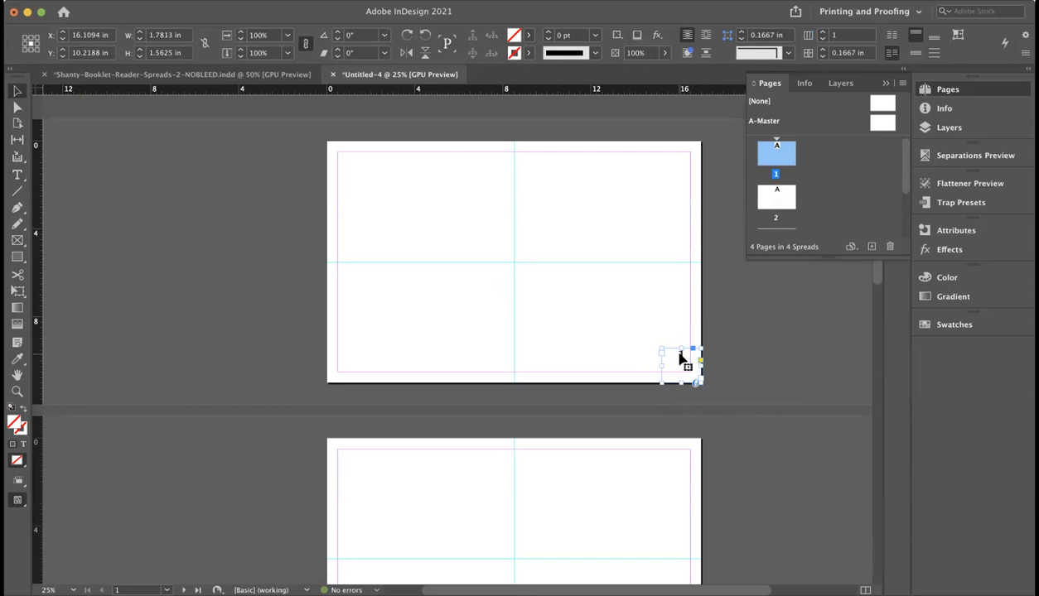
click(952, 231)
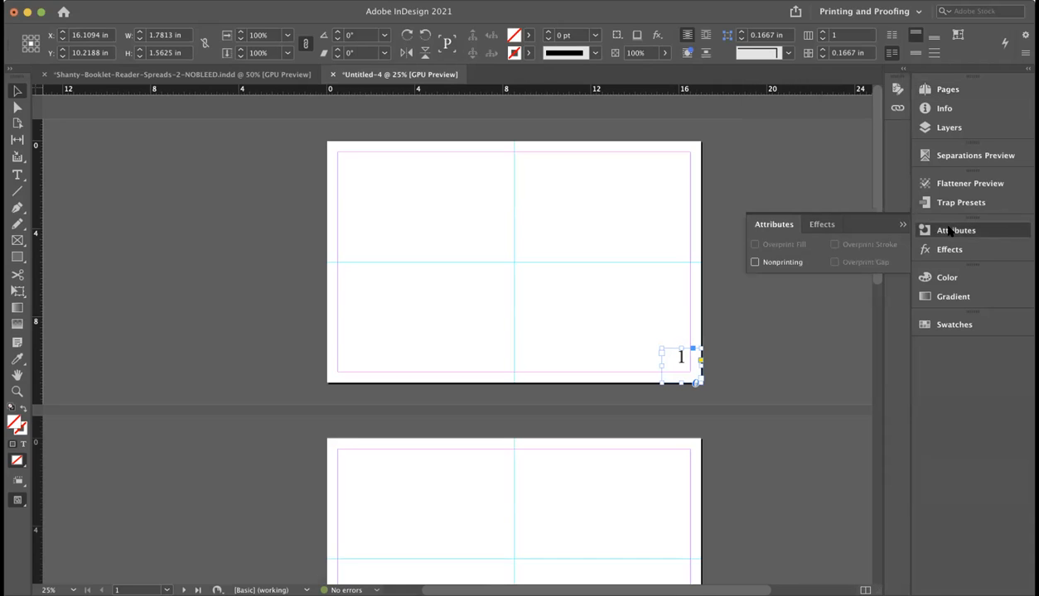
click(754, 263)
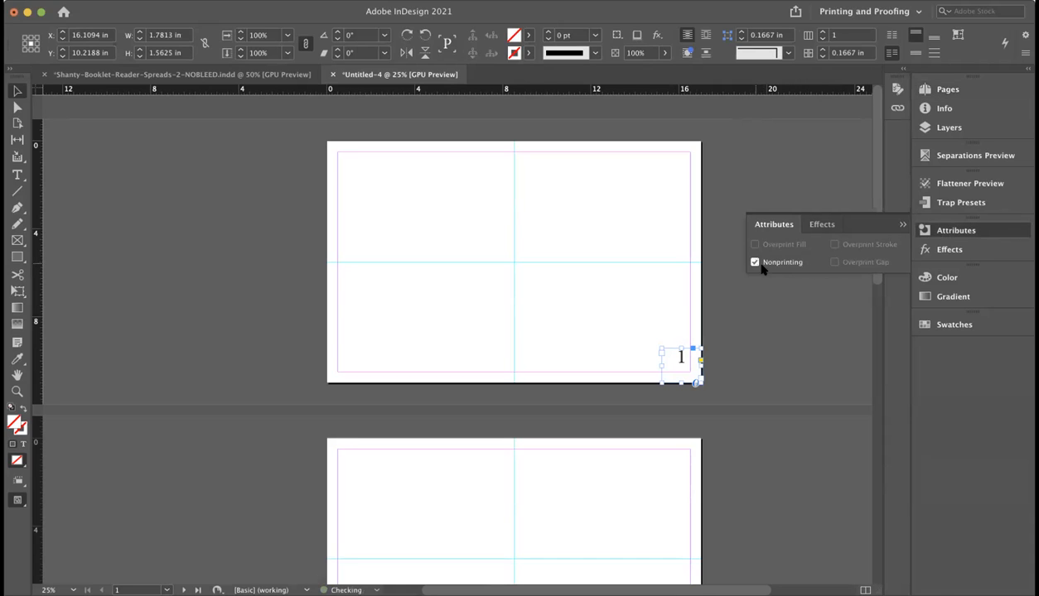
click(777, 309)
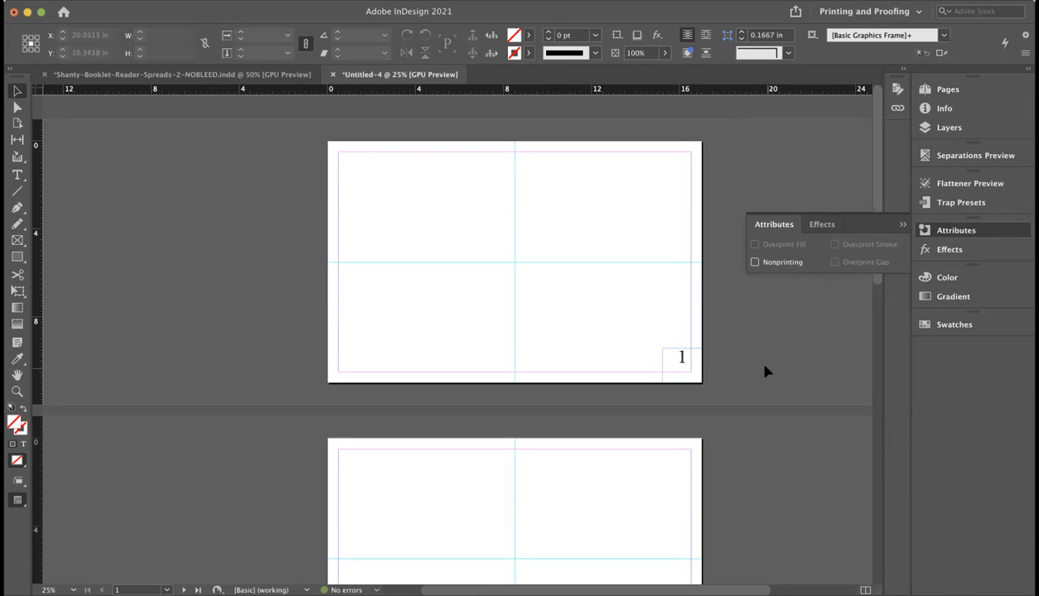
Check page 1 in Preview mode for nonprinting items, and return to the normal view.
key(w)
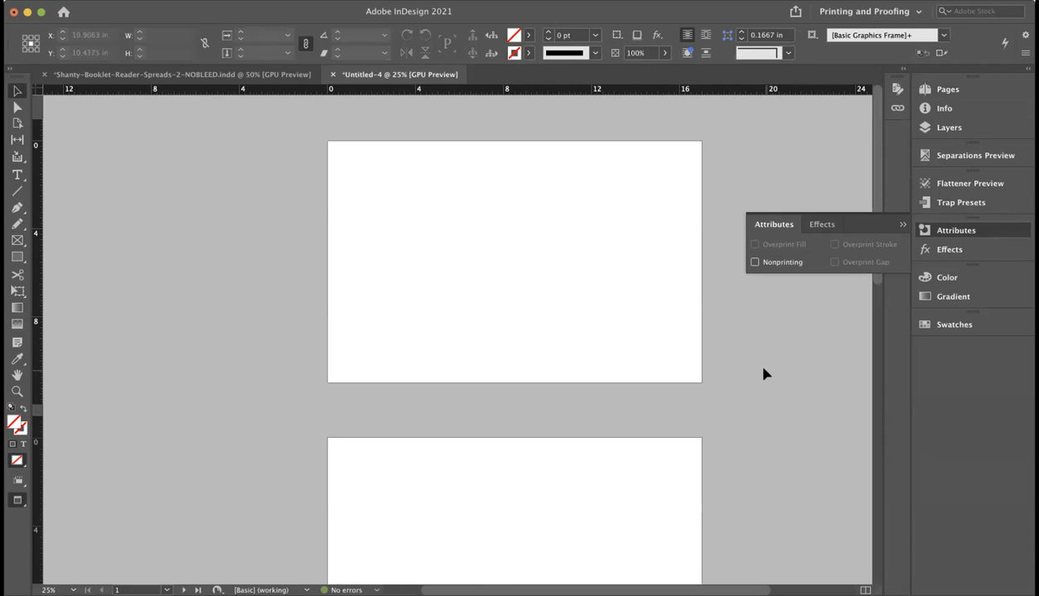
key(w)
key(e)
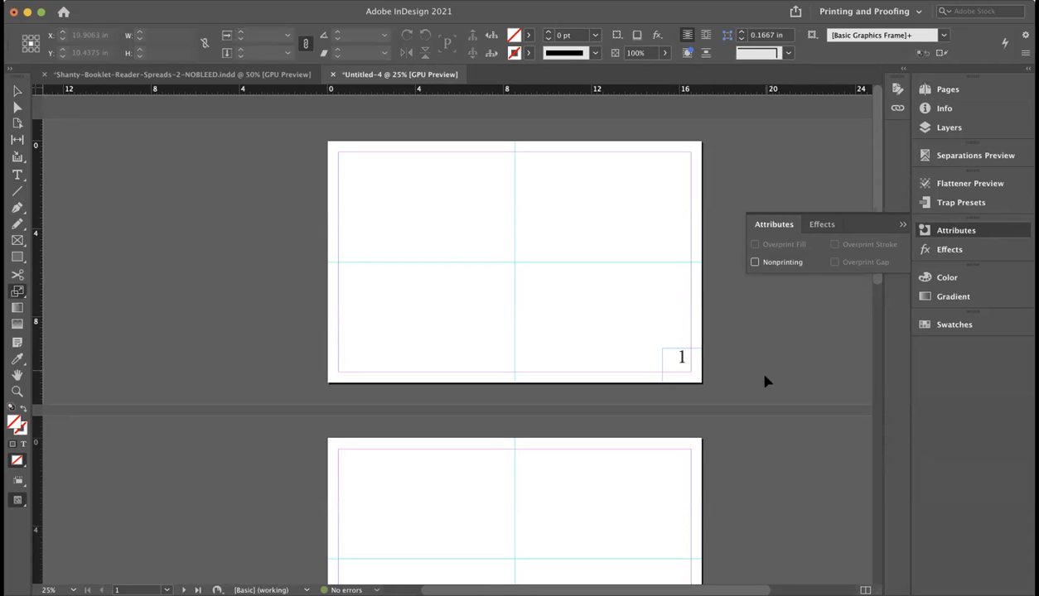
Duplicate the nonprinting number frame and place the copy in the lower-left corner of page 1.
click(681, 356)
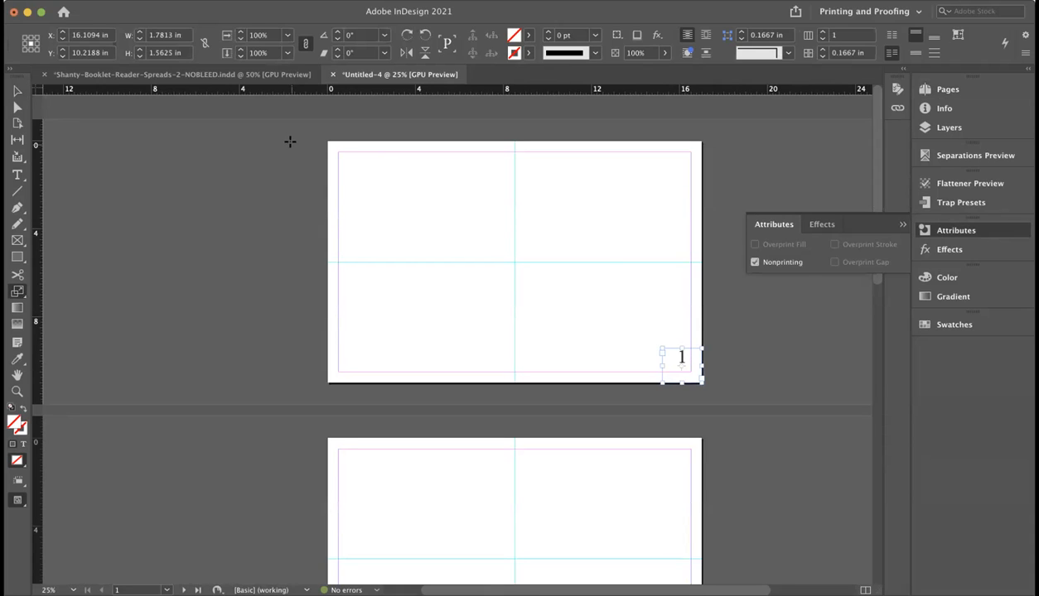
key(v)
click(586, 371)
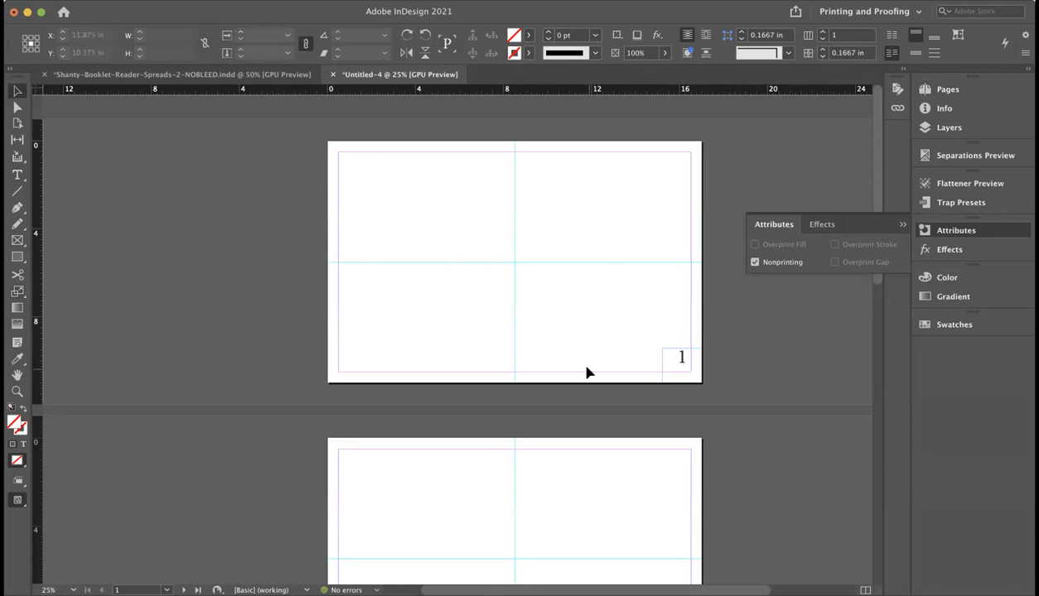
click(700, 377)
key(super+v)
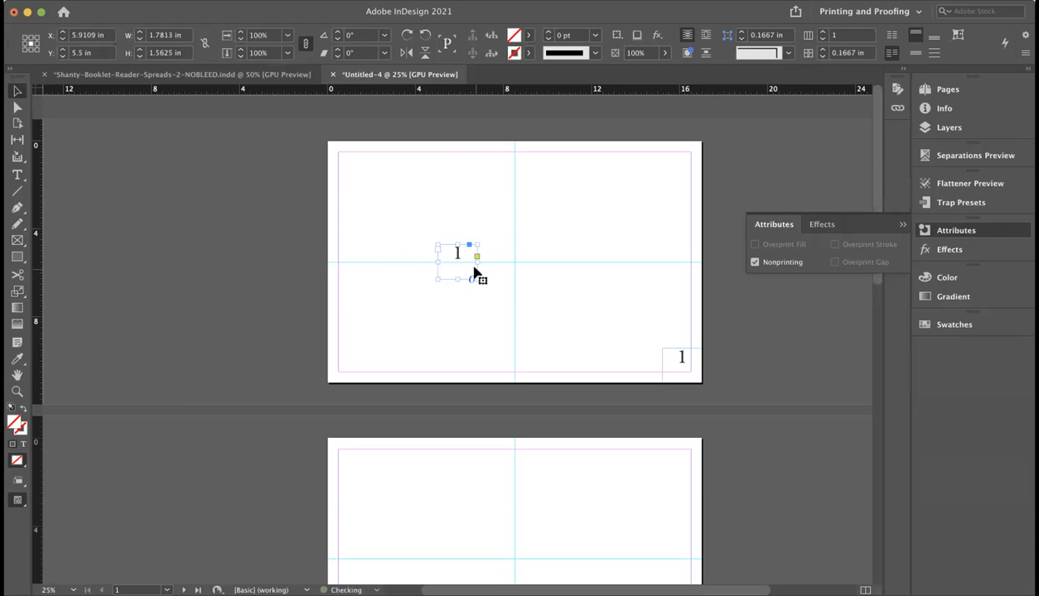
drag(458, 250, 354, 362)
Change the number in the lower-left frame of page 1 to 16 and deselect the frame.
double_click(351, 356)
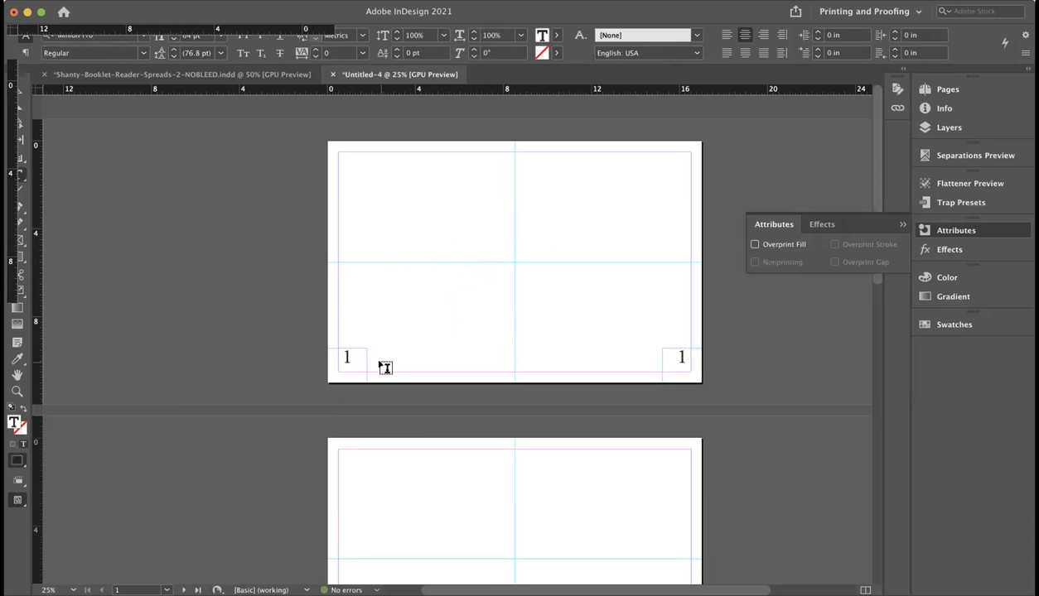
text(6)
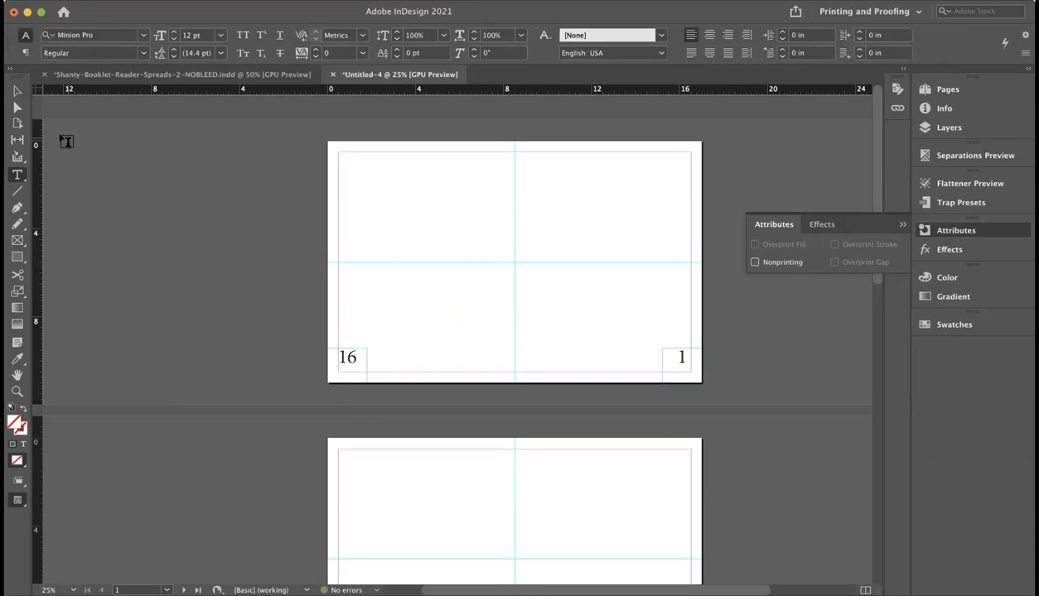
click(16, 90)
click(186, 210)
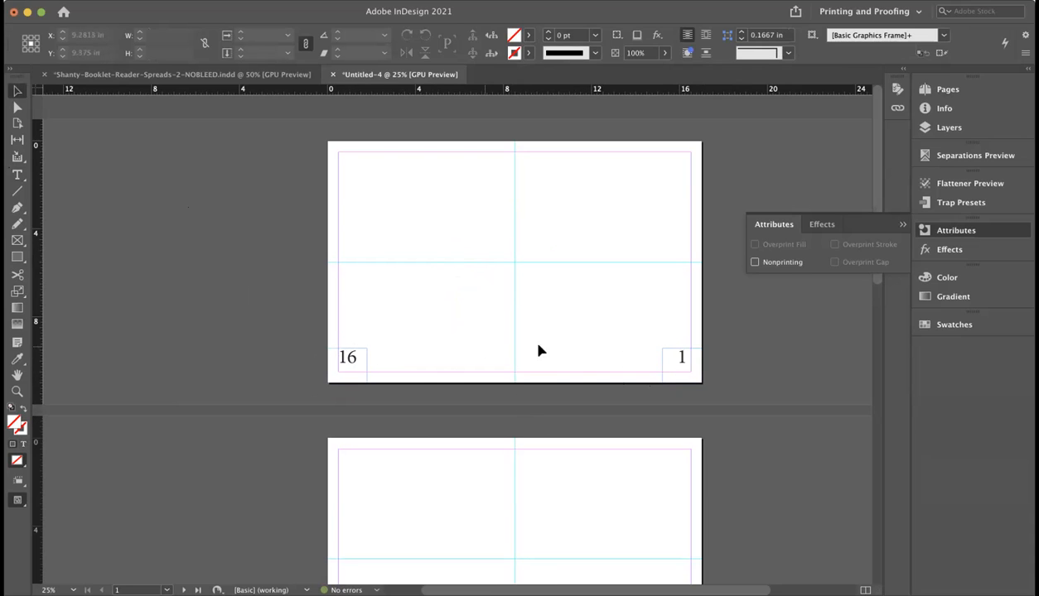
Duplicate the 16 and 1 frames, rotate the copies 180°, and place them flush in the upper corners of page 1.
scroll(357, 364, left, 1)
click(353, 362)
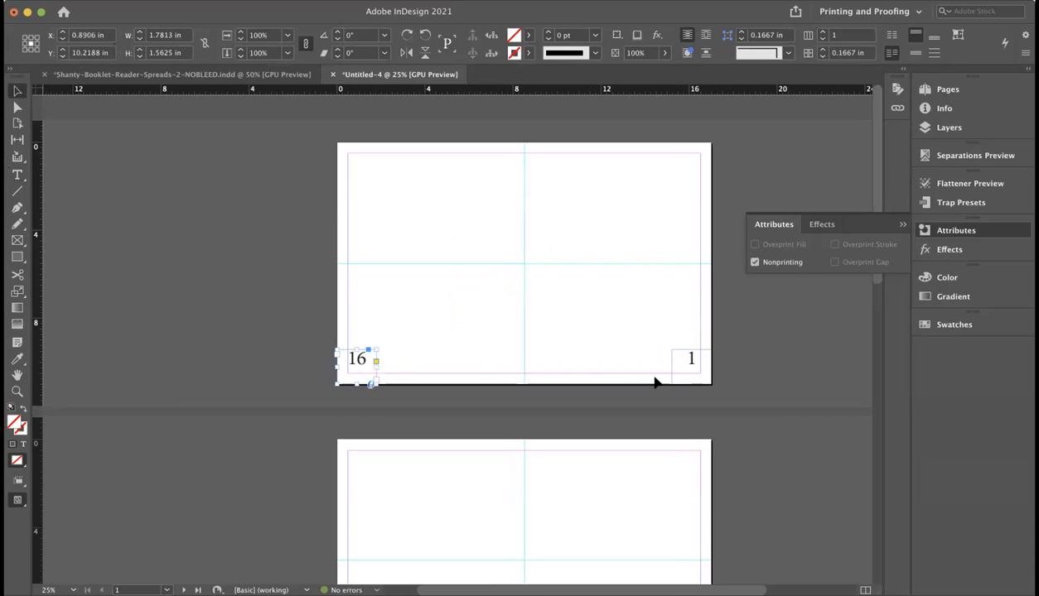
shift+click(687, 366)
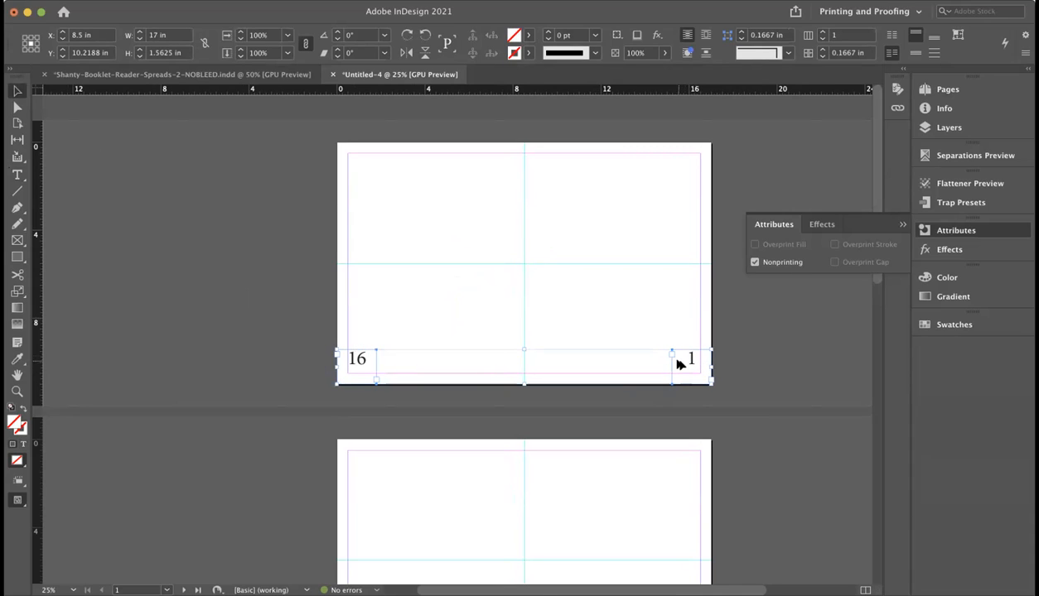
drag(677, 363, 318, 166)
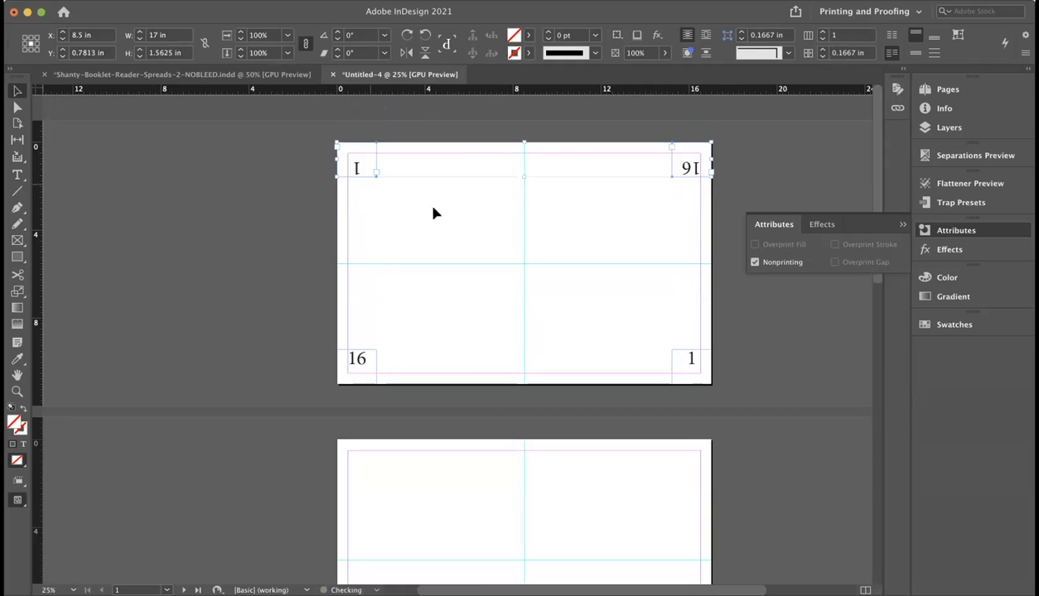
Change page 1's upside-down numbers to 4 in the upper-right and 13 in the upper-left, and check the page in Preview mode.
double_click(691, 166)
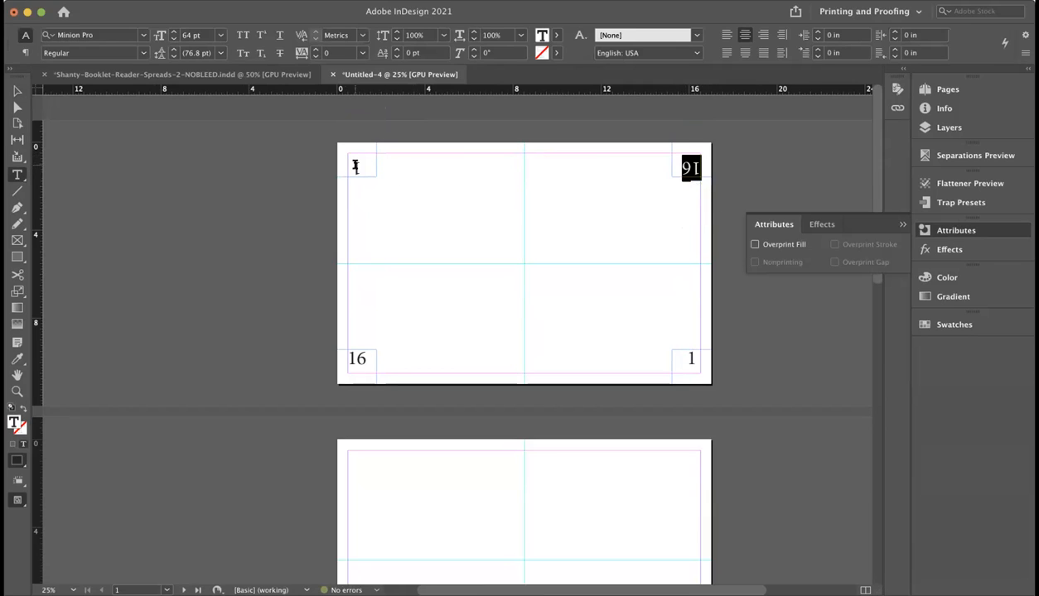
double_click(355, 166)
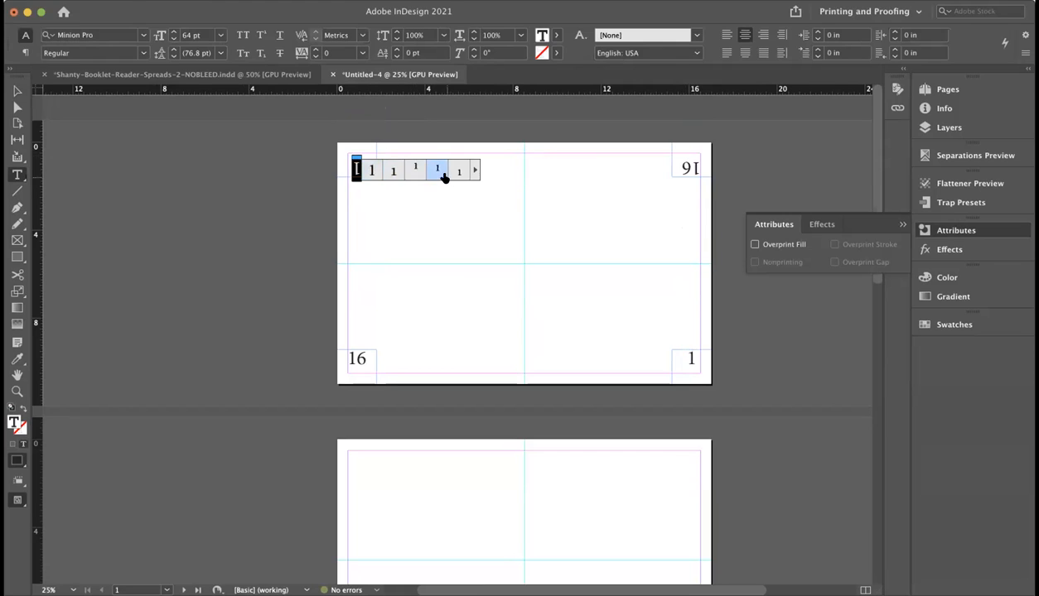
double_click(688, 168)
drag(698, 167, 654, 170)
text(4)
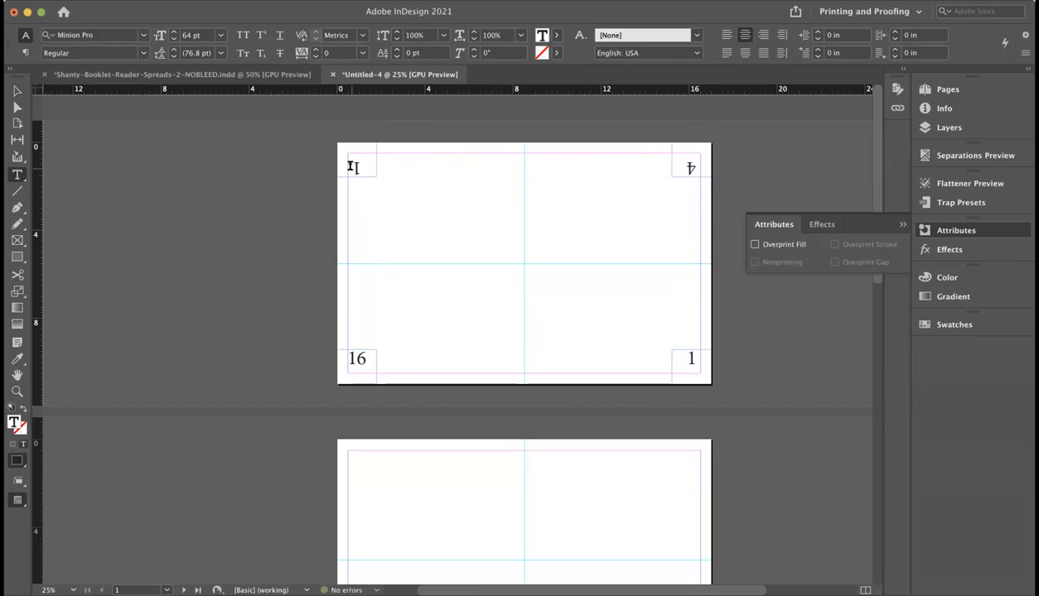
text(3)
click(17, 91)
click(231, 239)
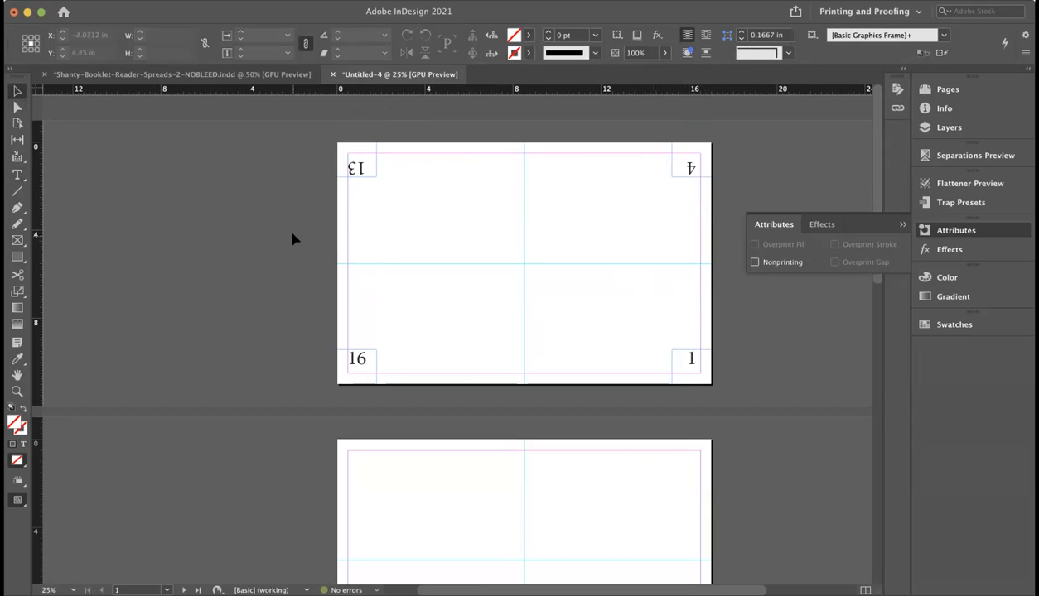
key(w)
key(w)
Copy all four number frames from page 1 and paste them in place on page 2.
drag(281, 146, 711, 374)
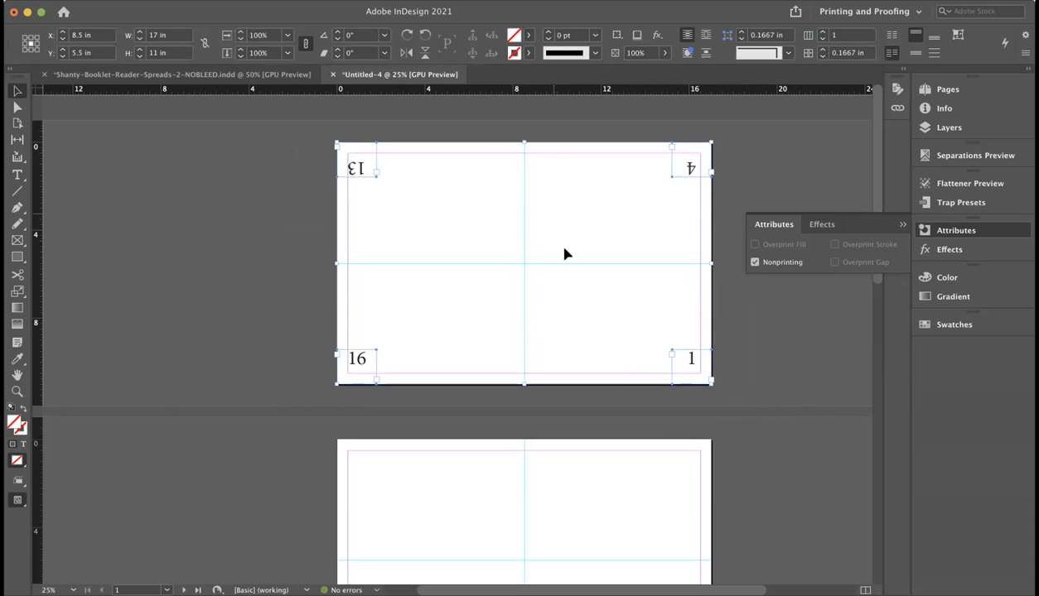
scroll(546, 395, down, 3)
click(556, 420)
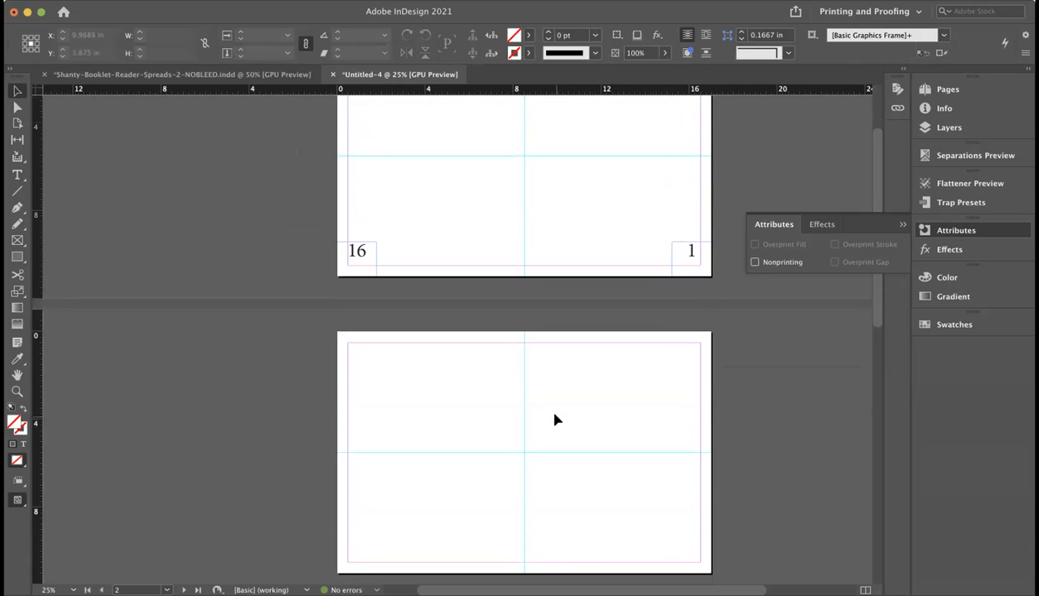
key(super+v)
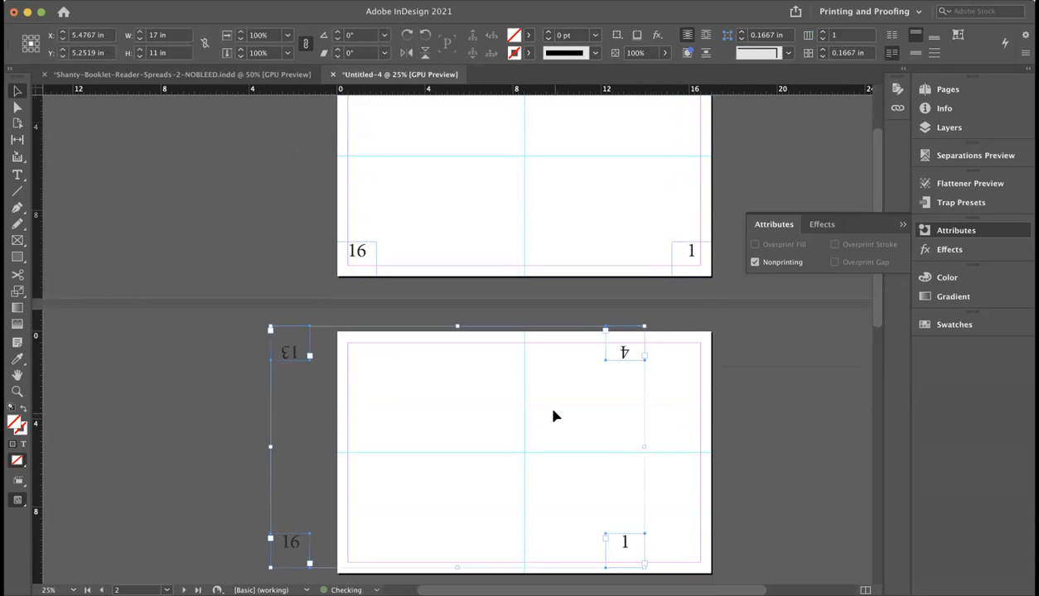
key(super+z)
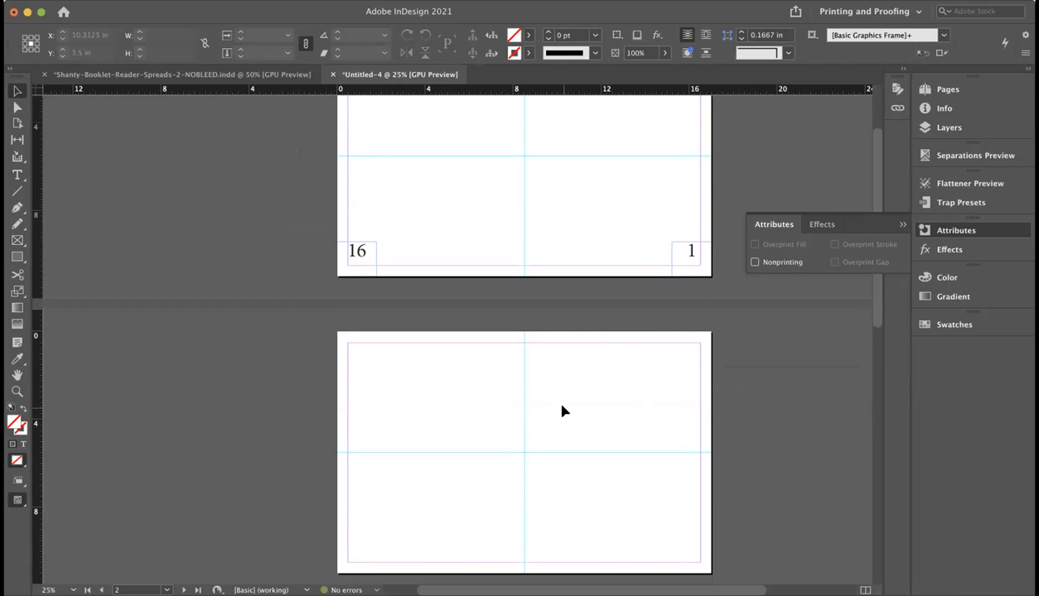
key(super+shift+z)
click(600, 410)
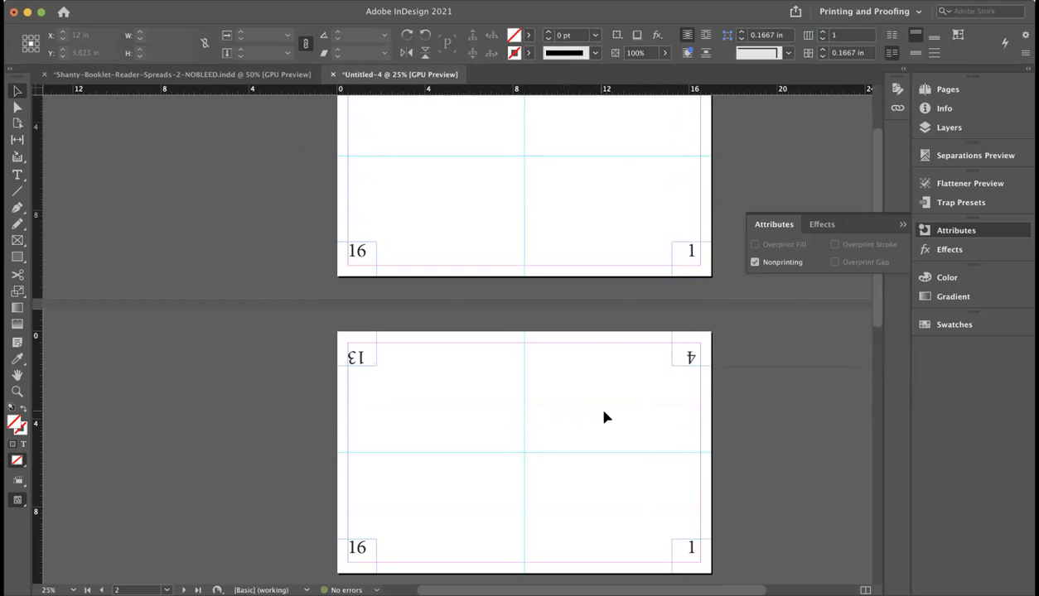
Clear the numbers from all four corner frames on page 2, keeping the empty frames.
double_click(365, 354)
drag(366, 355, 336, 356)
key(BackSpace)
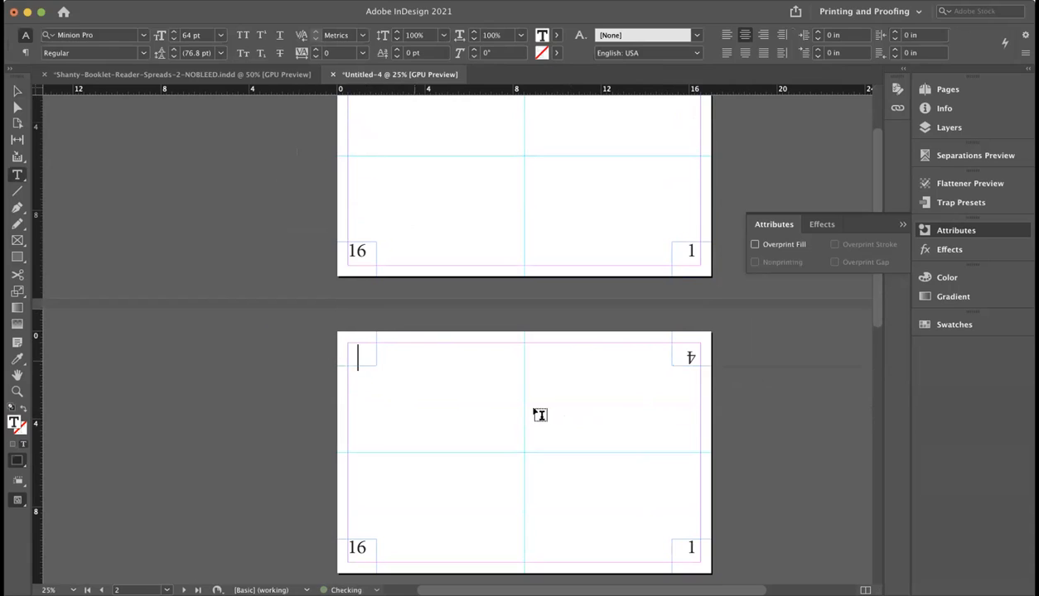
double_click(688, 357)
key(BackSpace)
double_click(689, 546)
key(BackSpace)
double_click(361, 547)
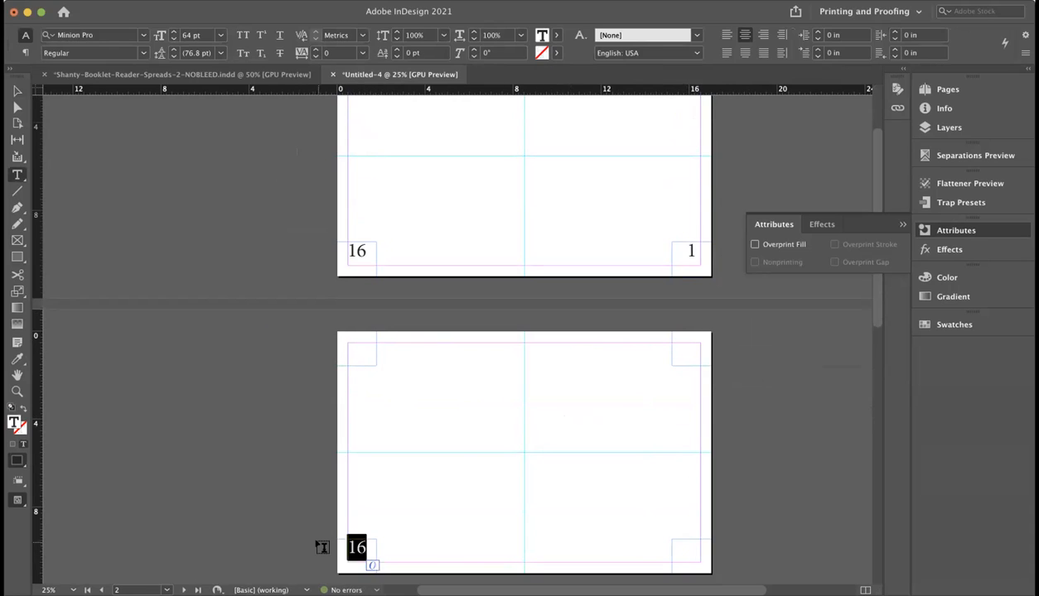
key(BackSpace)
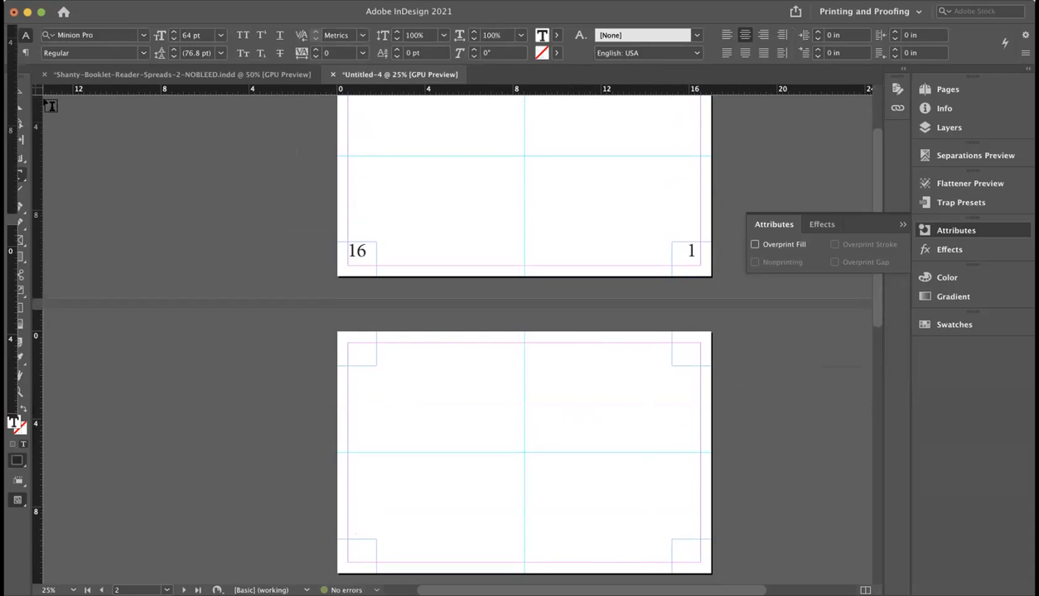
scroll(50, 106, up, 1)
click(17, 90)
click(147, 247)
Copy the four empty corner frames from page 2 and paste them in place on pages 3 and 4.
scroll(273, 401, down, 2)
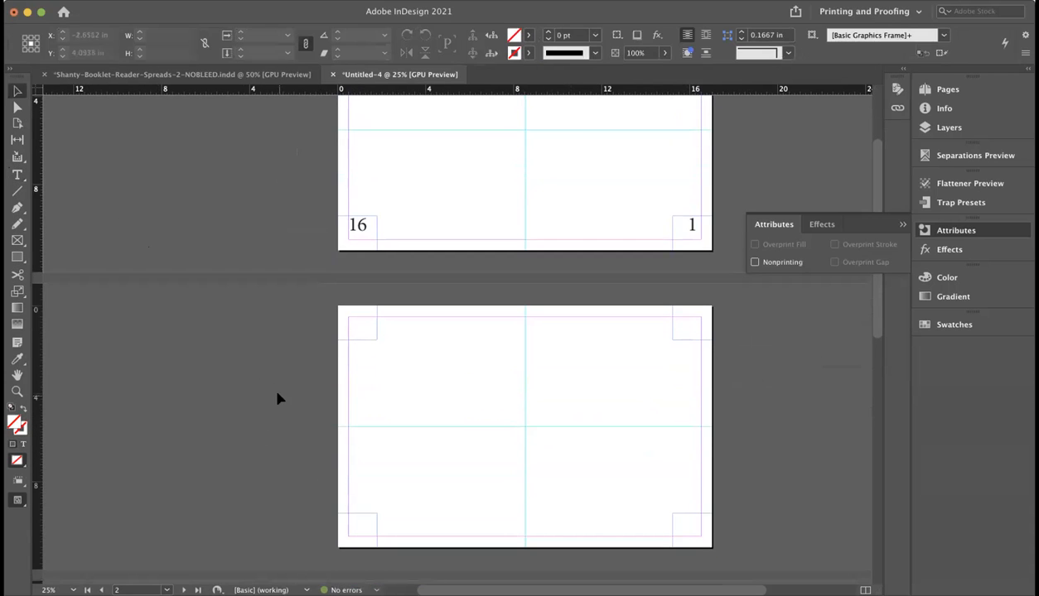
drag(303, 309, 766, 551)
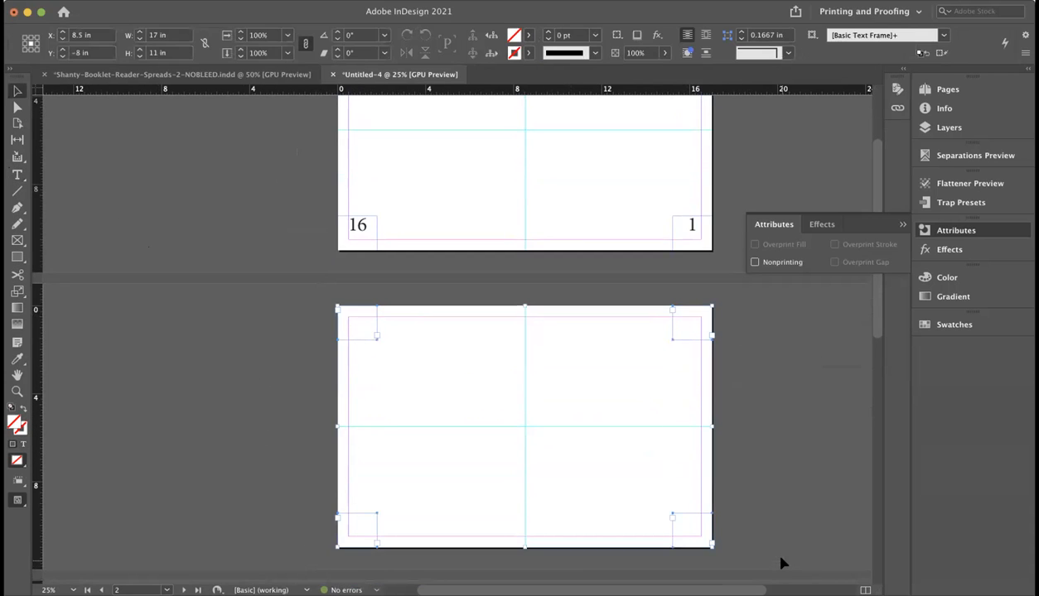
click(639, 448)
scroll(638, 447, down, 10)
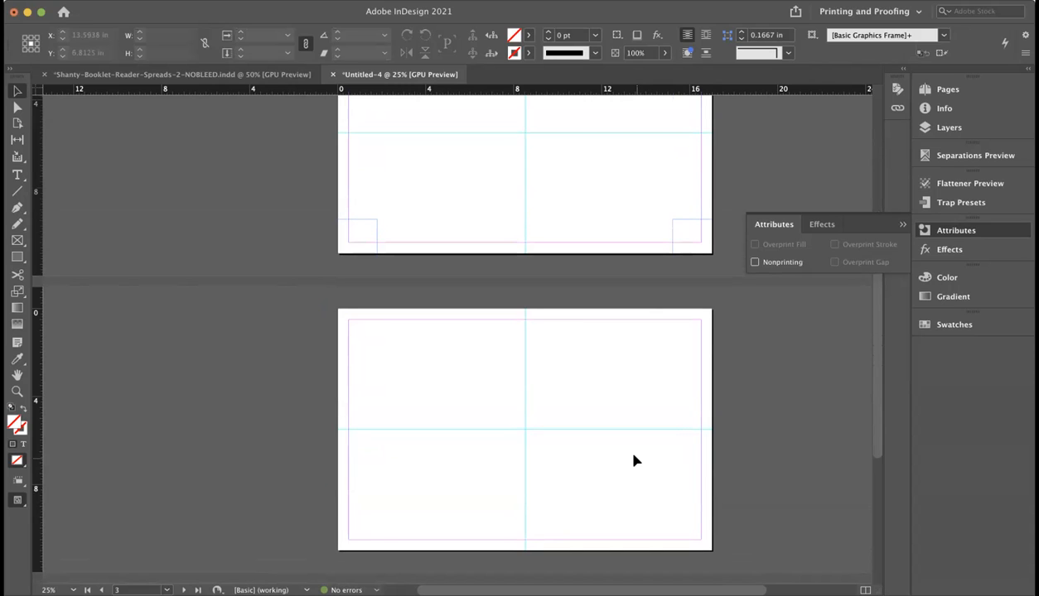
key(alt+shift+super+v)
click(787, 459)
scroll(750, 469, down, 3)
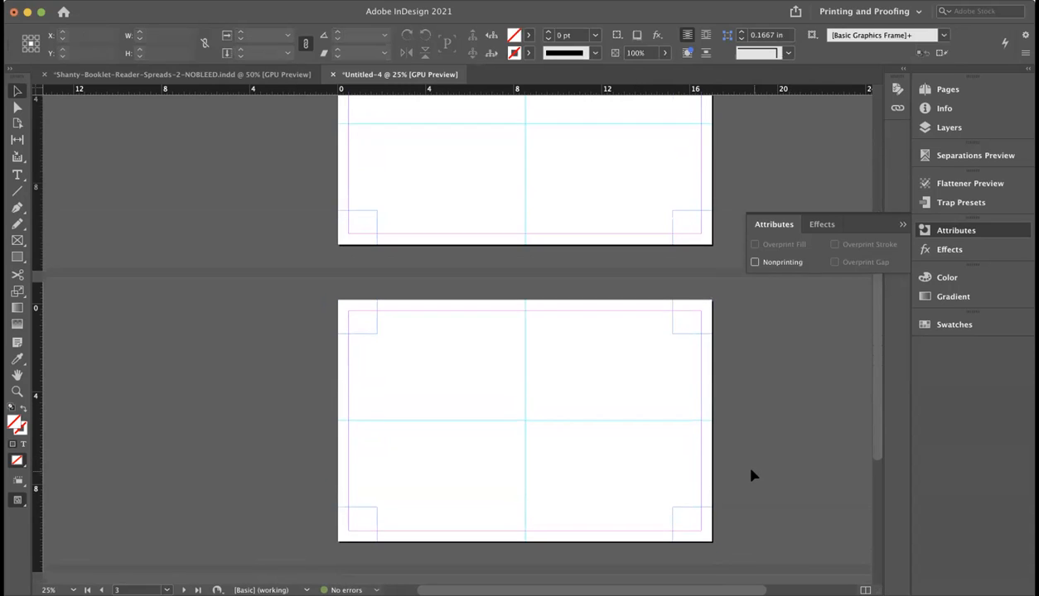
key(alt+shift+super+v)
click(791, 488)
scroll(791, 495, down, 3)
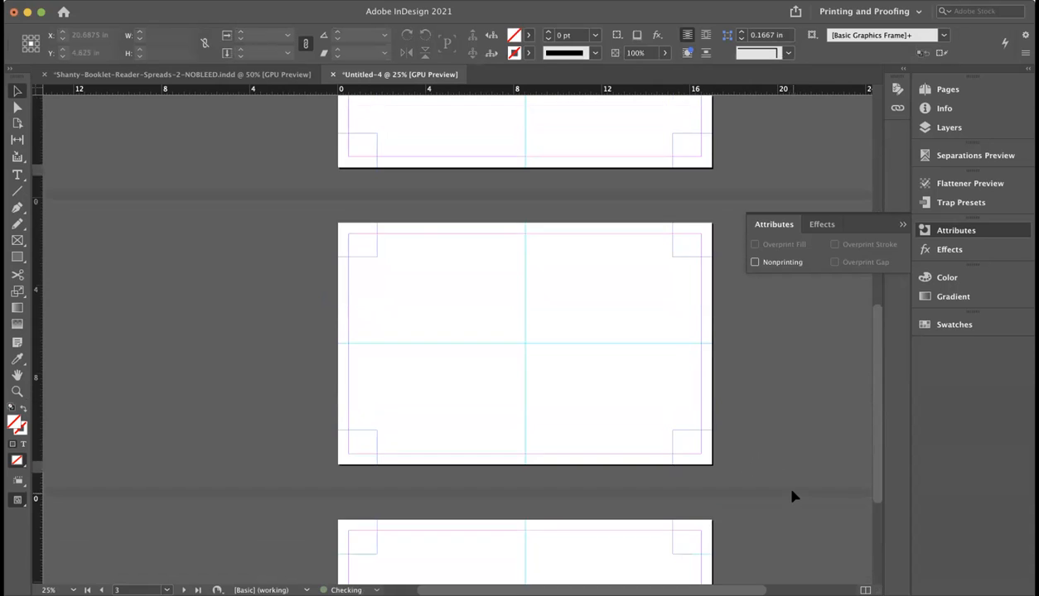
Number page 2's corner frames 2 at lower-left, 15 at lower-right, 14 at upper-right and 3 at upper-left.
scroll(791, 494, up, 5)
scroll(776, 488, down, 1)
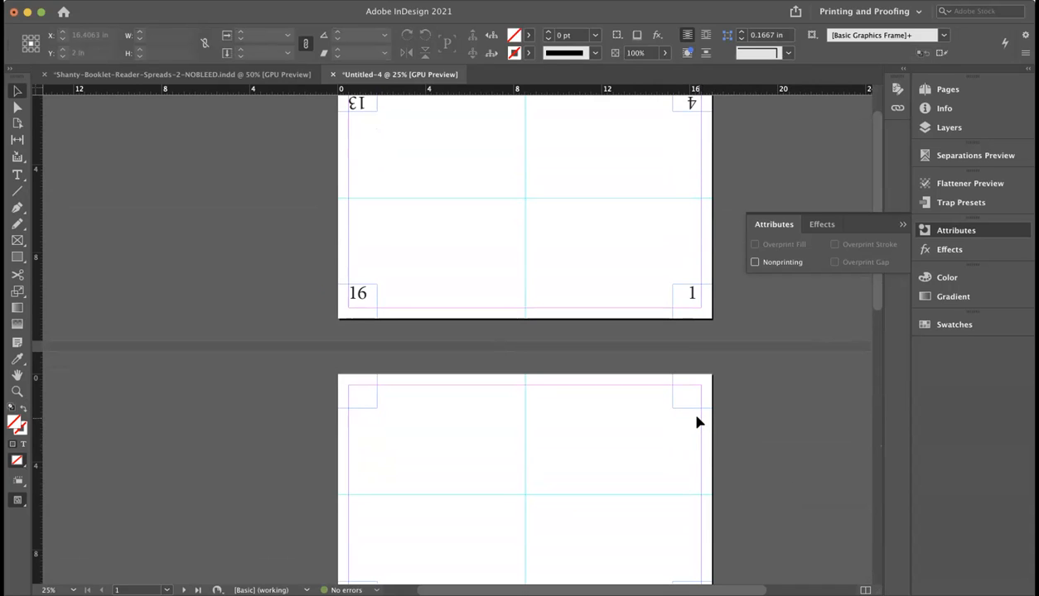
scroll(529, 378, down, 3)
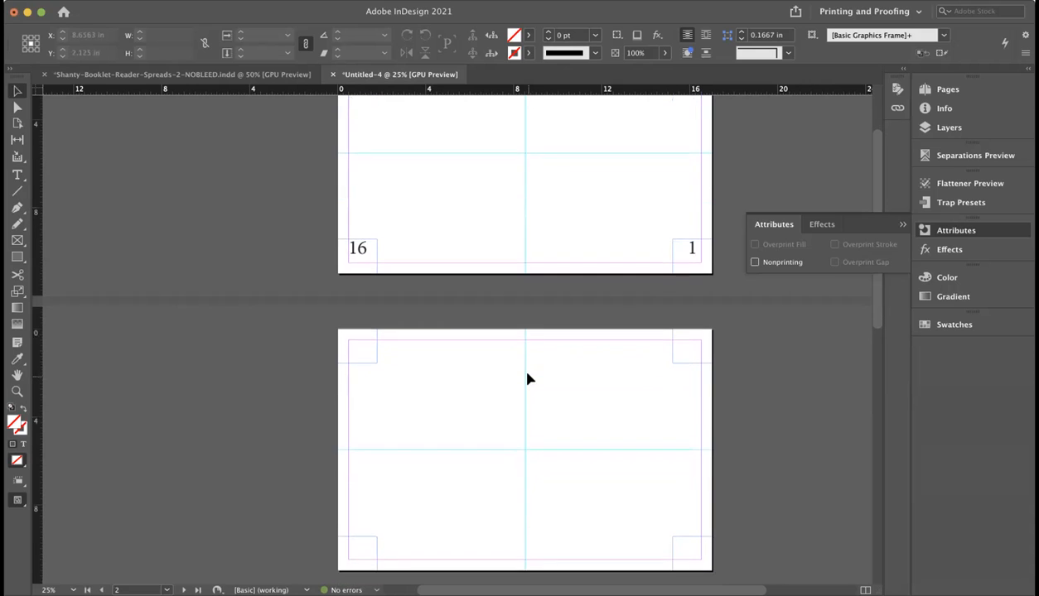
scroll(527, 378, down, 2)
double_click(351, 517)
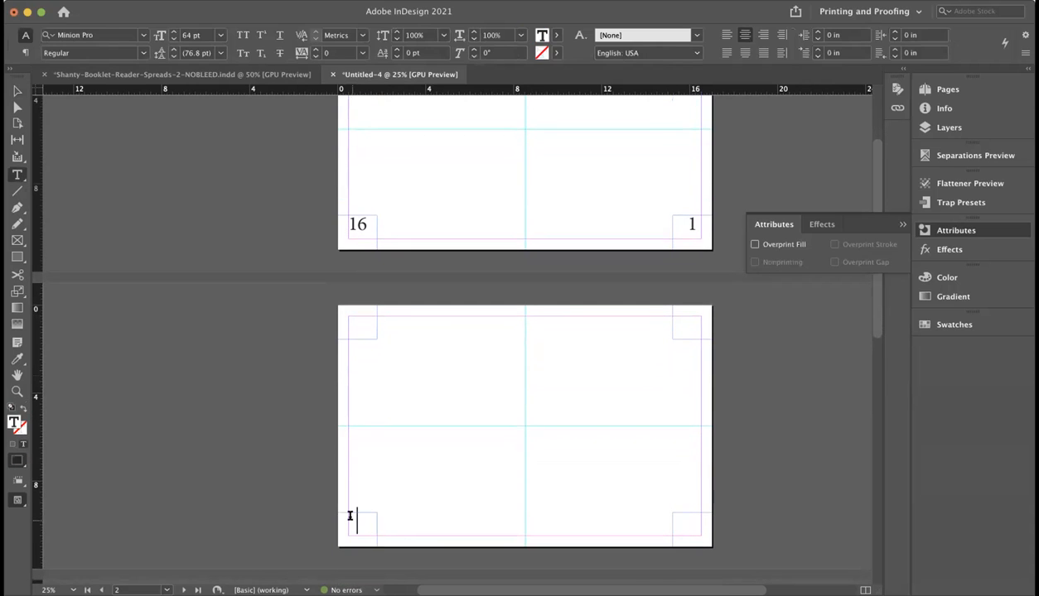
text(2)
double_click(687, 524)
text(15)
double_click(685, 324)
text(14)
double_click(357, 326)
text(3)
click(311, 318)
Number page 3's corner frames 5 at lower-right, 8 at upper-right, 9 at upper-left and 12 at lower-left.
scroll(350, 326, up, 3)
scroll(355, 332, down, 5)
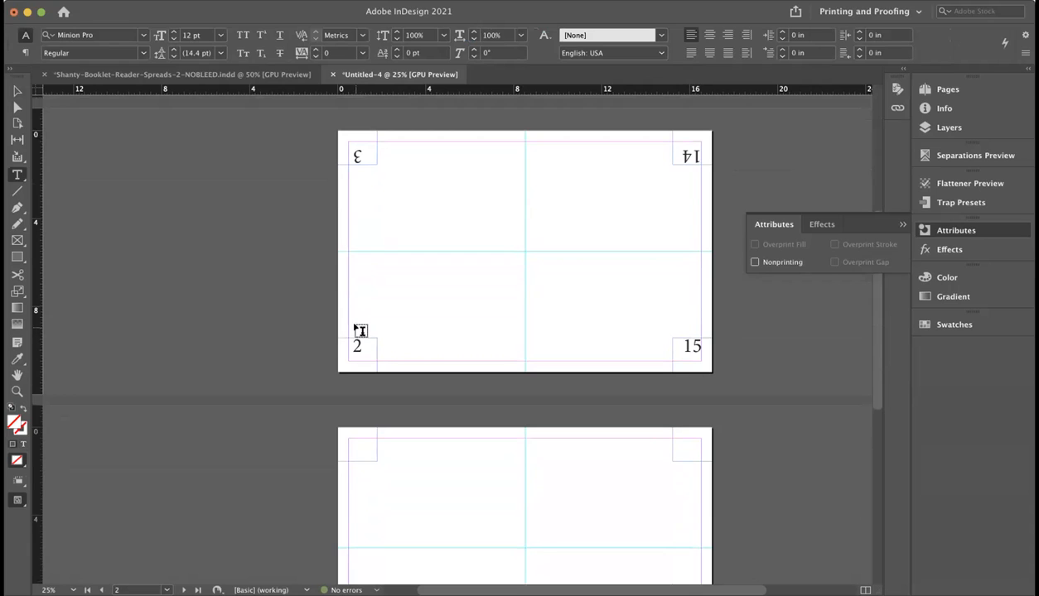
scroll(356, 332, down, 2)
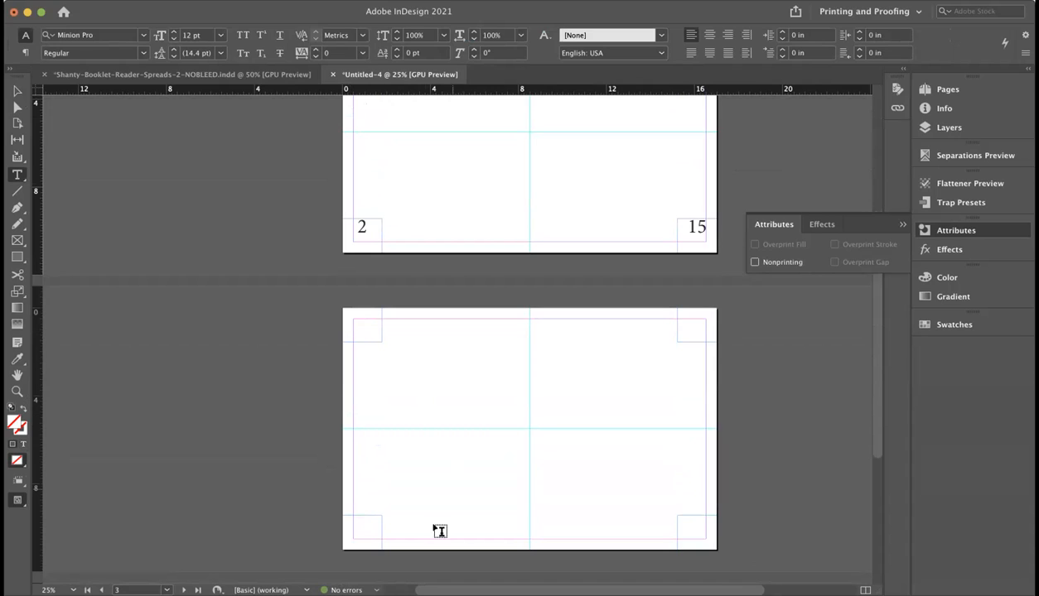
click(704, 537)
text(5)
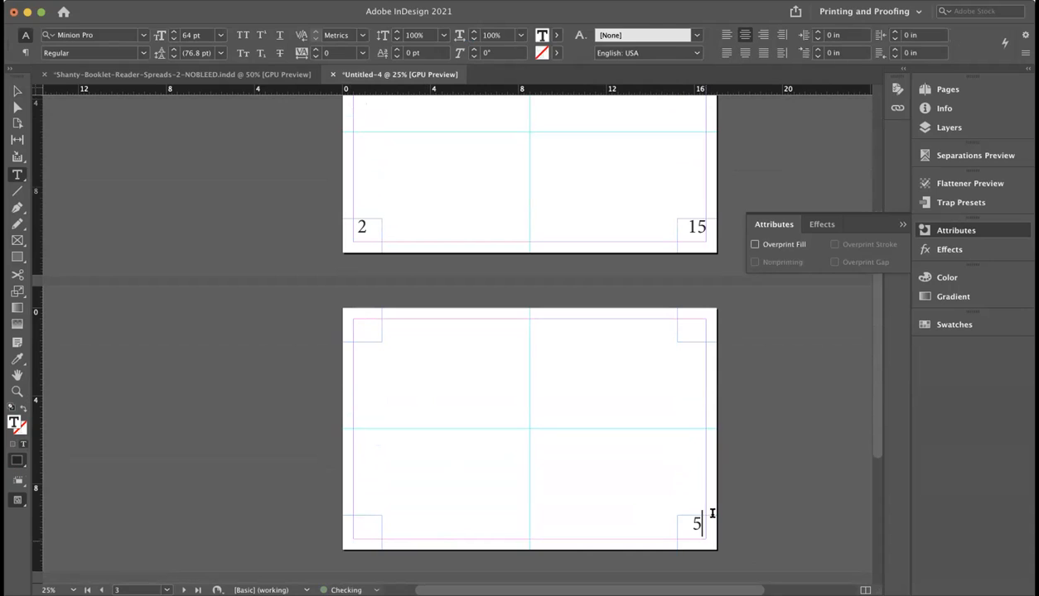
click(700, 340)
text(8)
click(365, 324)
text(6)
click(360, 525)
text(12)
Number page 4's corner frames 7 at upper-left, 10 at upper-right, 6 at lower-left and 11 at lower-right.
scroll(441, 312, down, 5)
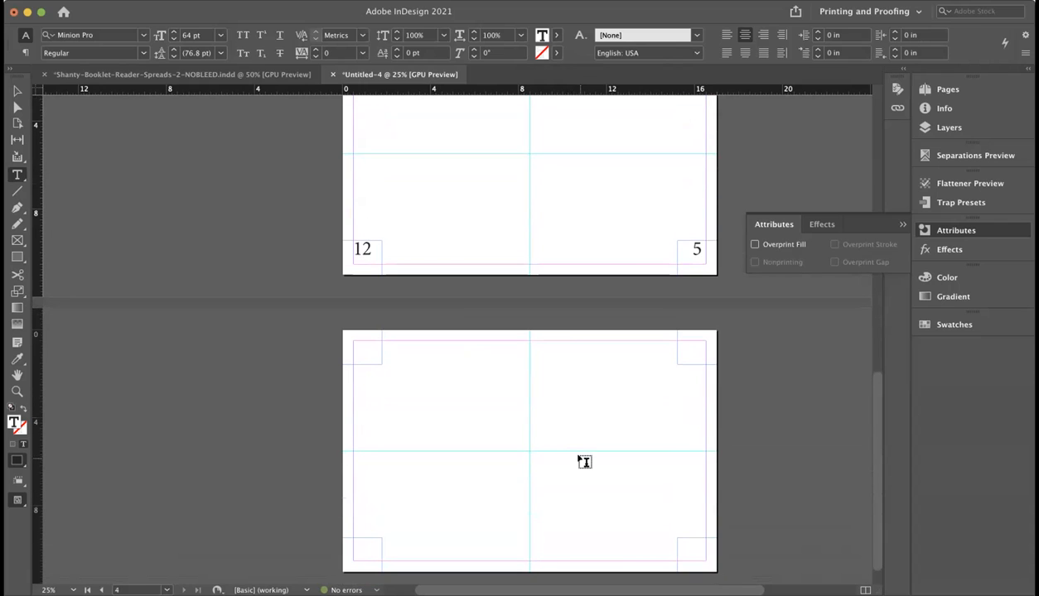
click(364, 346)
text(4)
click(704, 362)
text(10)
click(365, 555)
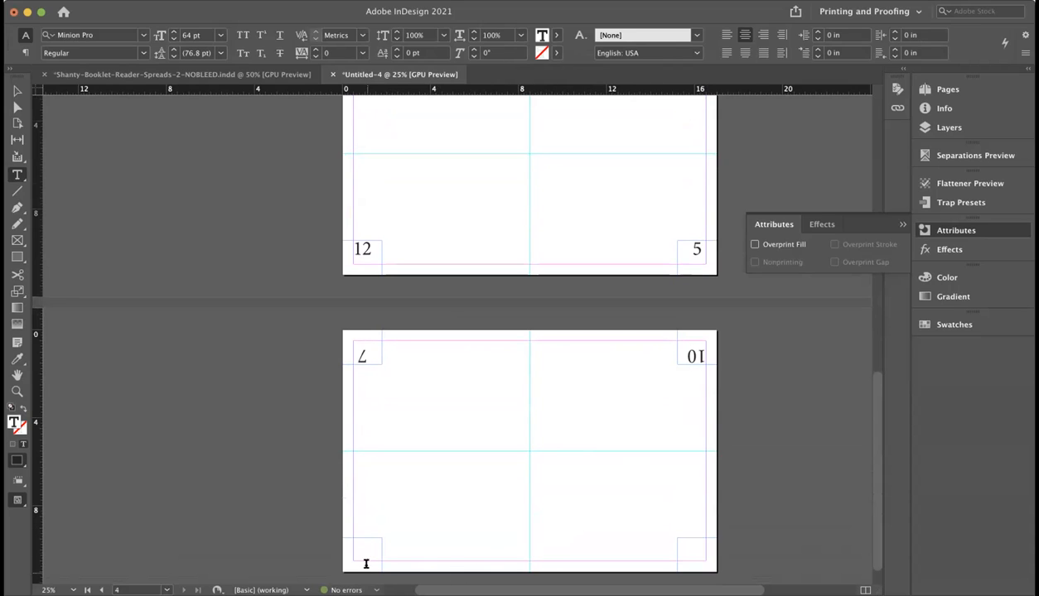
text(6)
click(679, 548)
text(11)
Return to page 1 and collapse the Attributes panel.
scroll(756, 440, up, 1)
scroll(757, 440, up, 10)
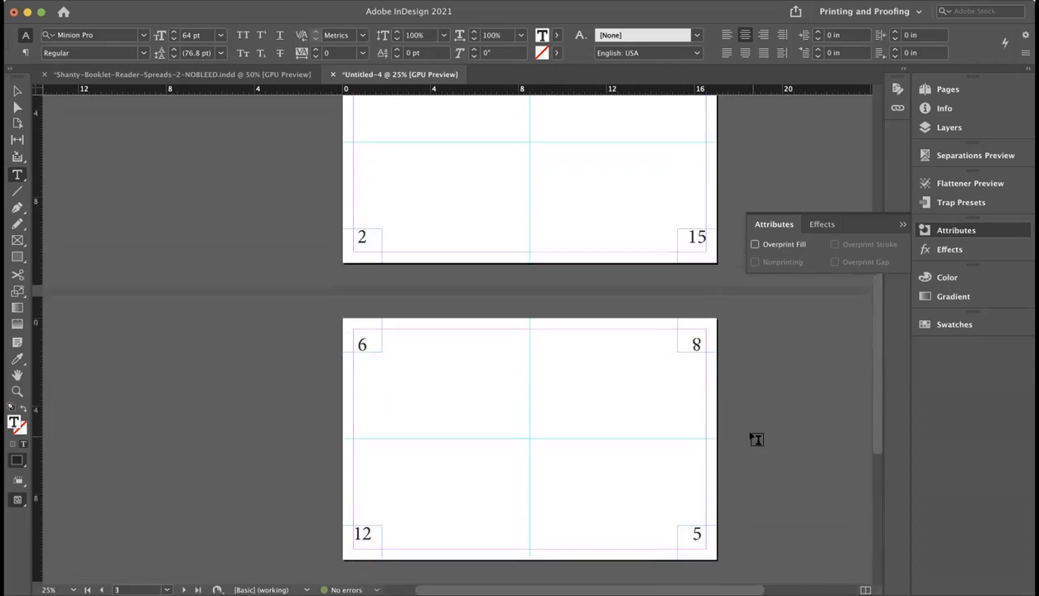
click(901, 223)
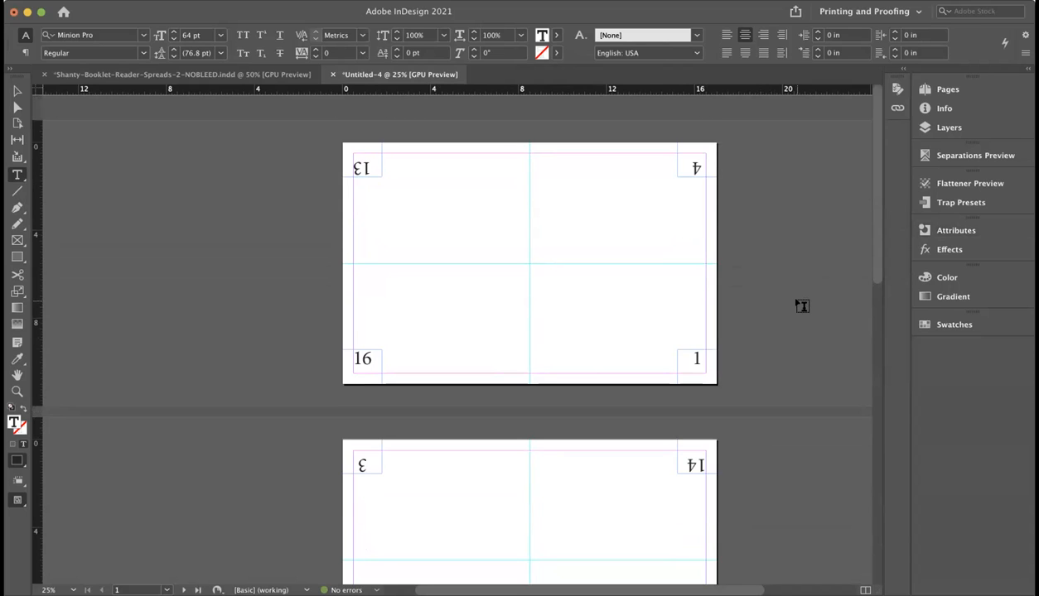
Save the document in the Shanty Book folder as Shanty-Booklet-IMPOSITION.
key(super+s)
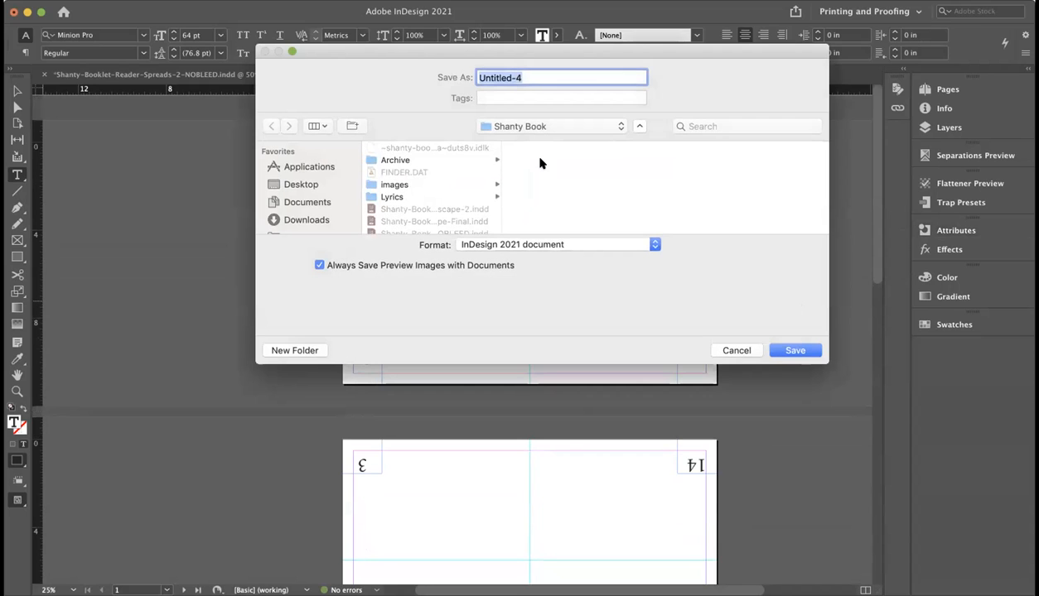
click(447, 209)
click(447, 209)
double_click(557, 77)
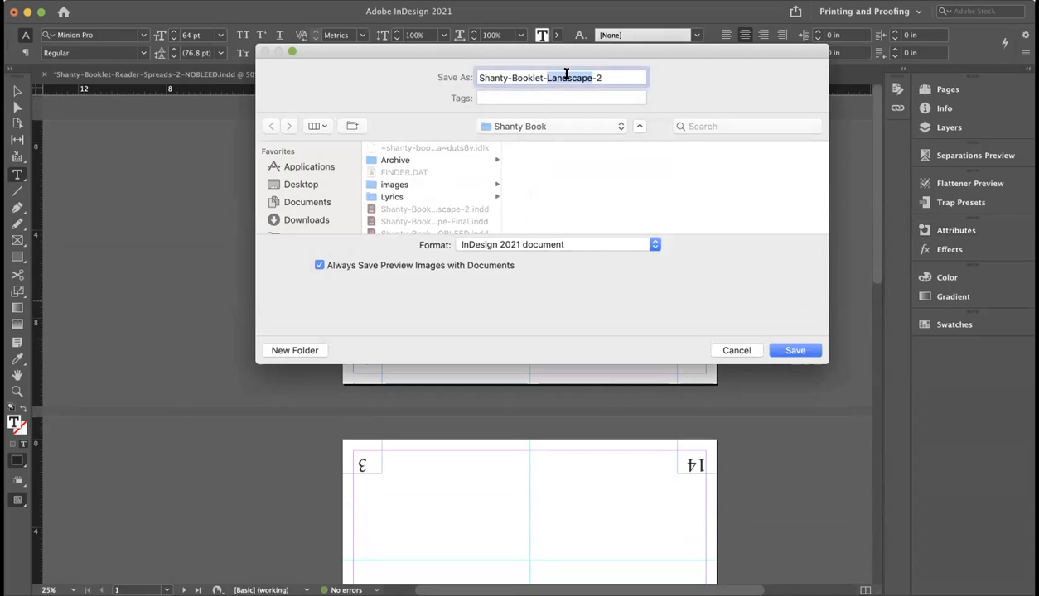
key(BackSpace)
text(IMPOSITION)
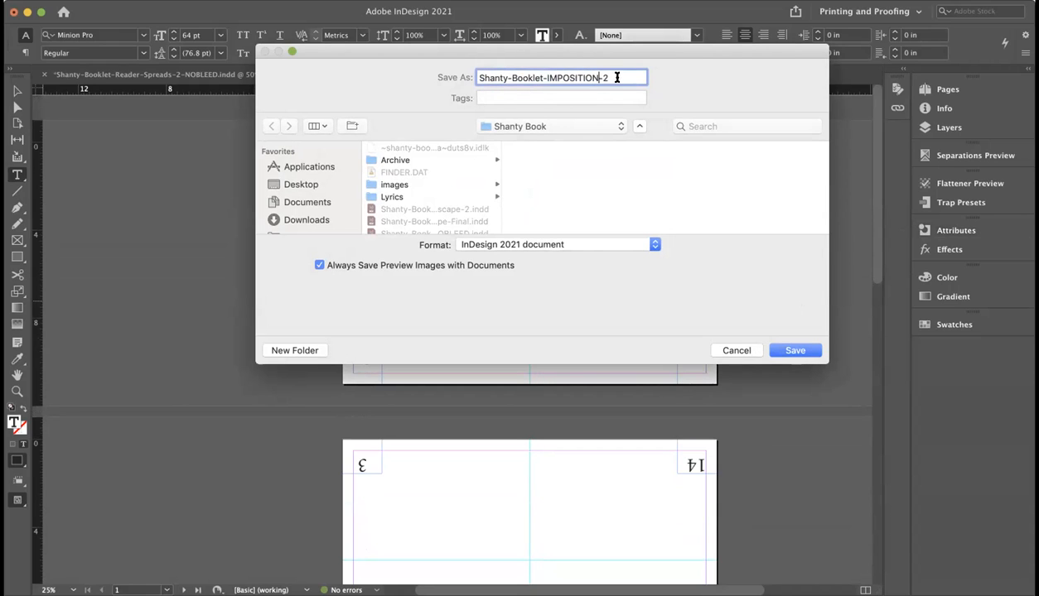
key(Delete)
key(Delete)
key(Return)
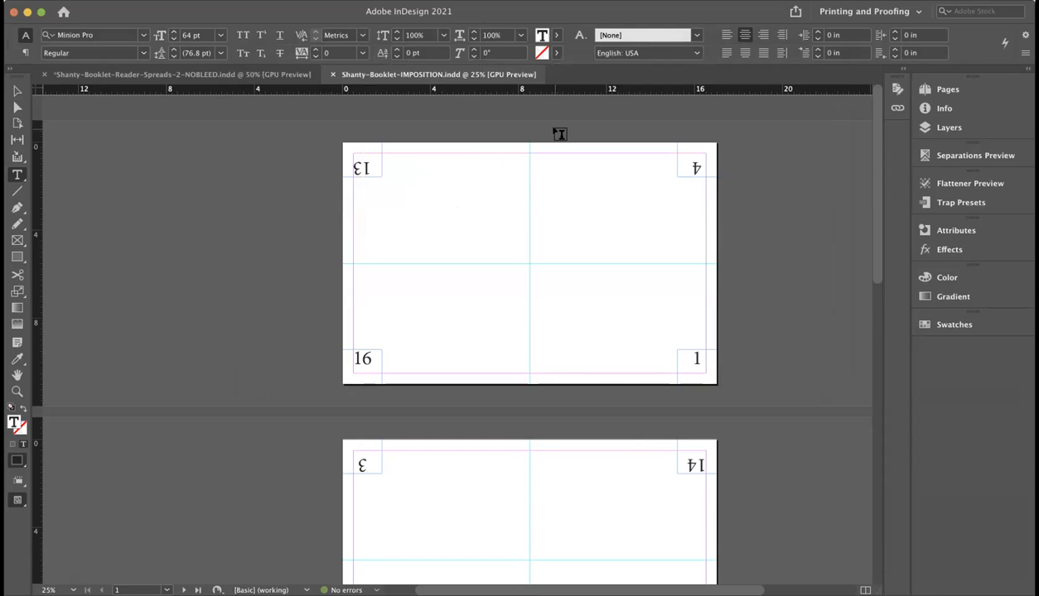
Choose Shanty-Booklet-Reader-Spreads-3-NOBLEED.pdf for placing, with Show Import Options turned on.
scroll(570, 214, down, 10)
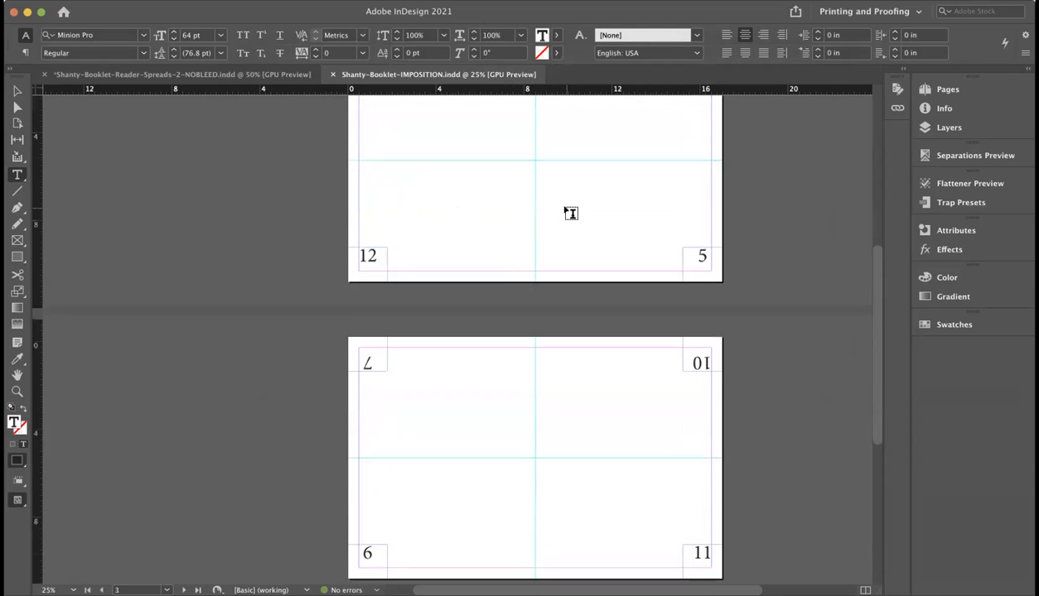
scroll(570, 212, up, 10)
scroll(570, 211, down, 10)
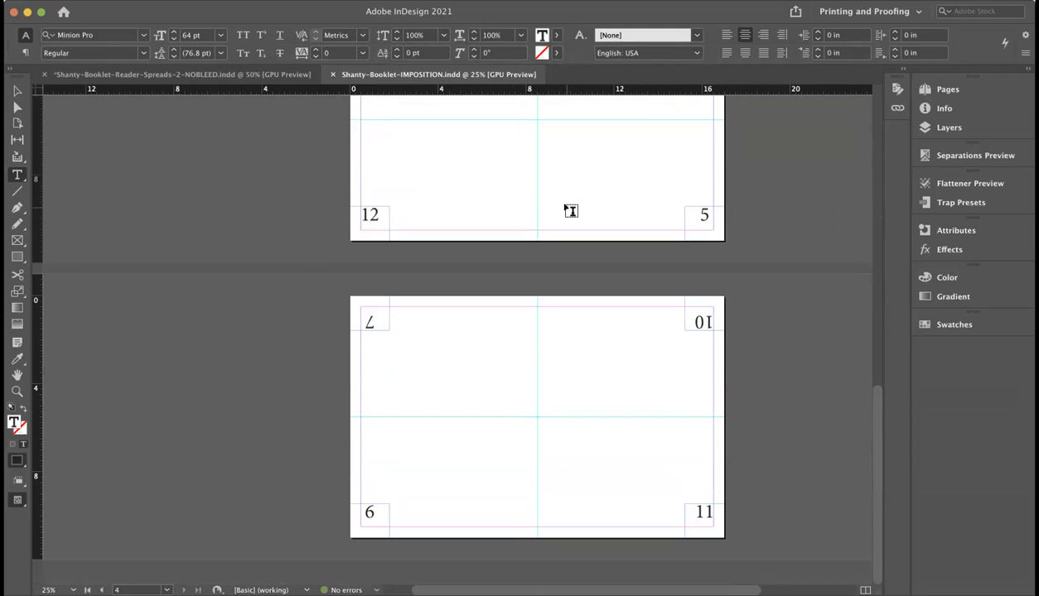
scroll(620, 217, up, 3)
scroll(621, 217, up, 5)
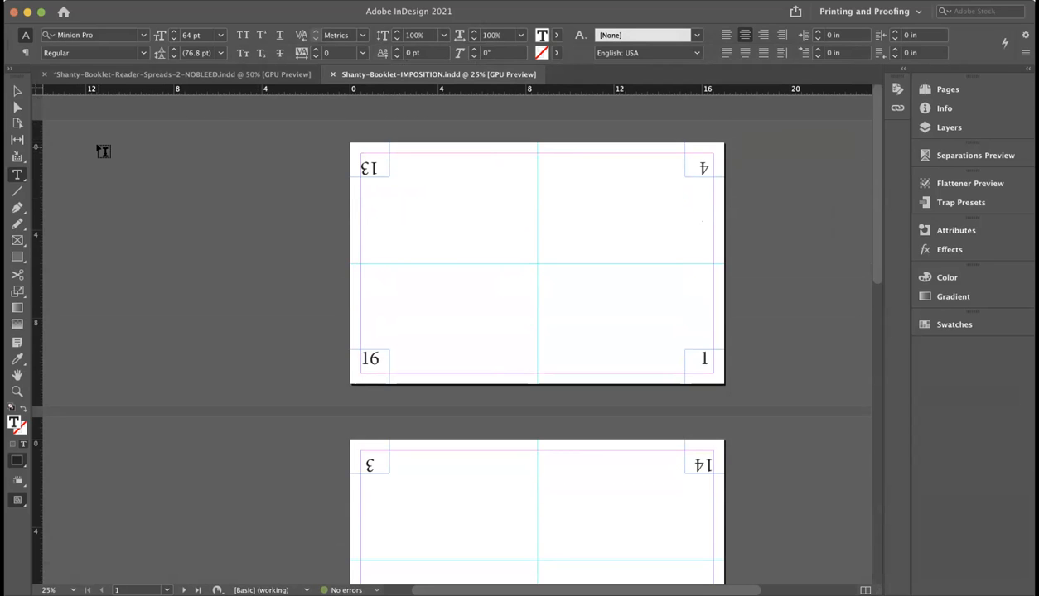
key(super+d)
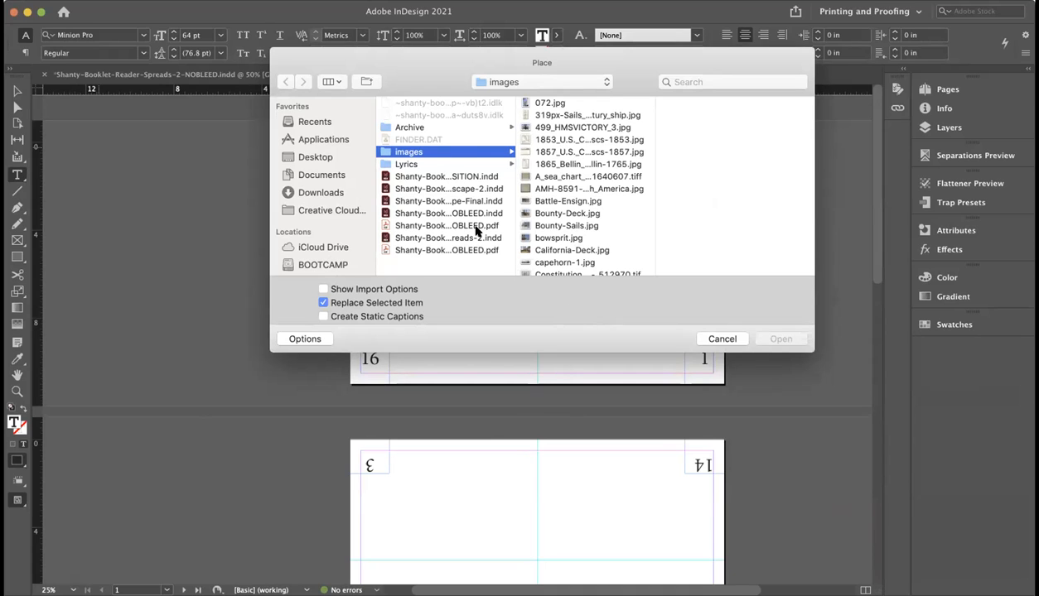
click(489, 250)
mouse_move(665, 212)
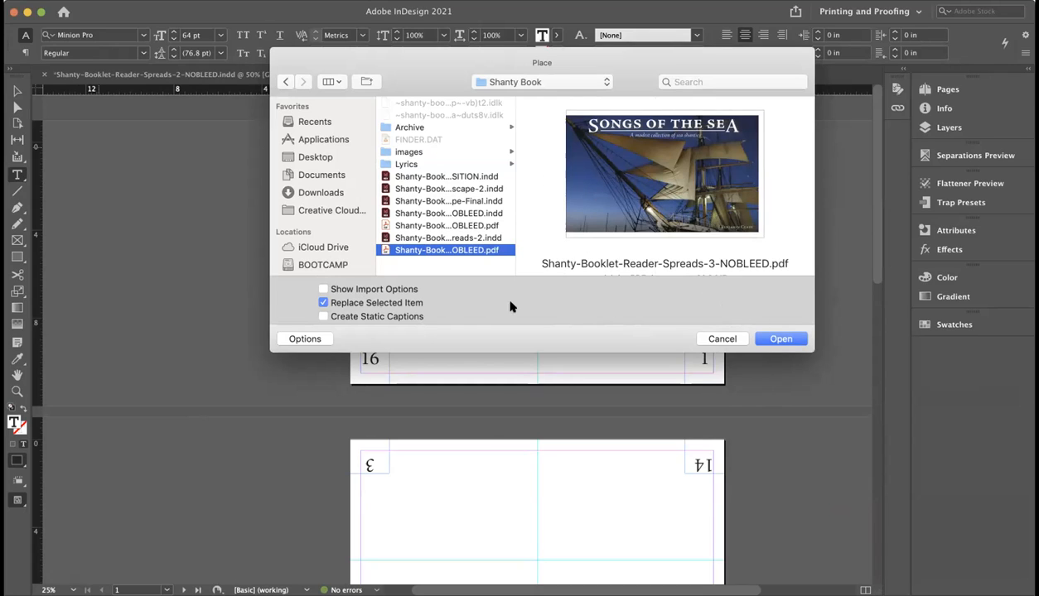
click(323, 289)
click(778, 339)
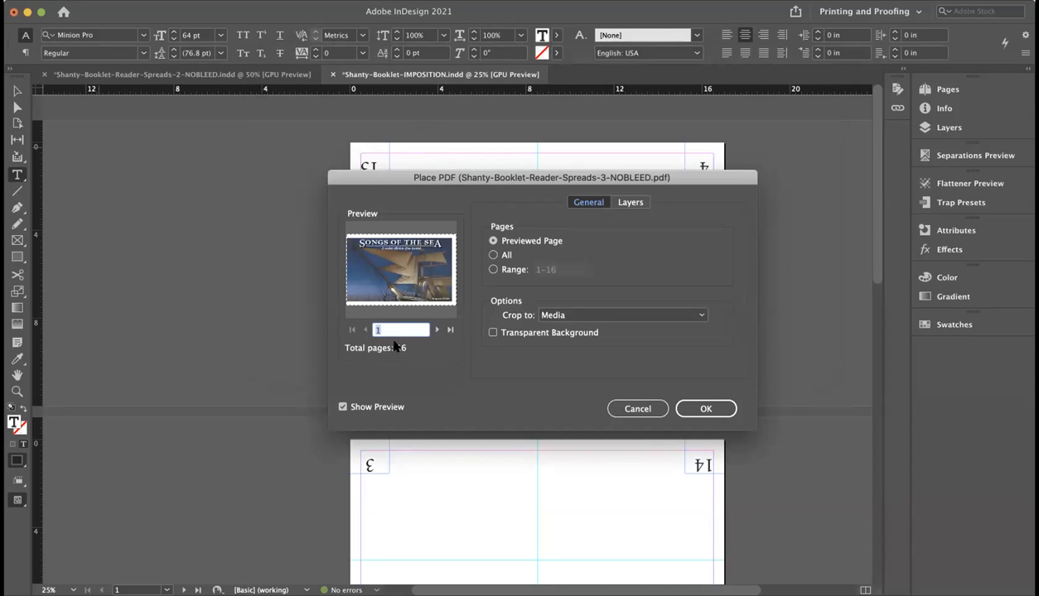
Preview the PDF up to page 9 and set the import to all pages, cropped to Media without a transparent background.
click(438, 331)
click(438, 330)
click(438, 331)
click(438, 331)
click(437, 331)
click(436, 331)
click(434, 332)
click(435, 331)
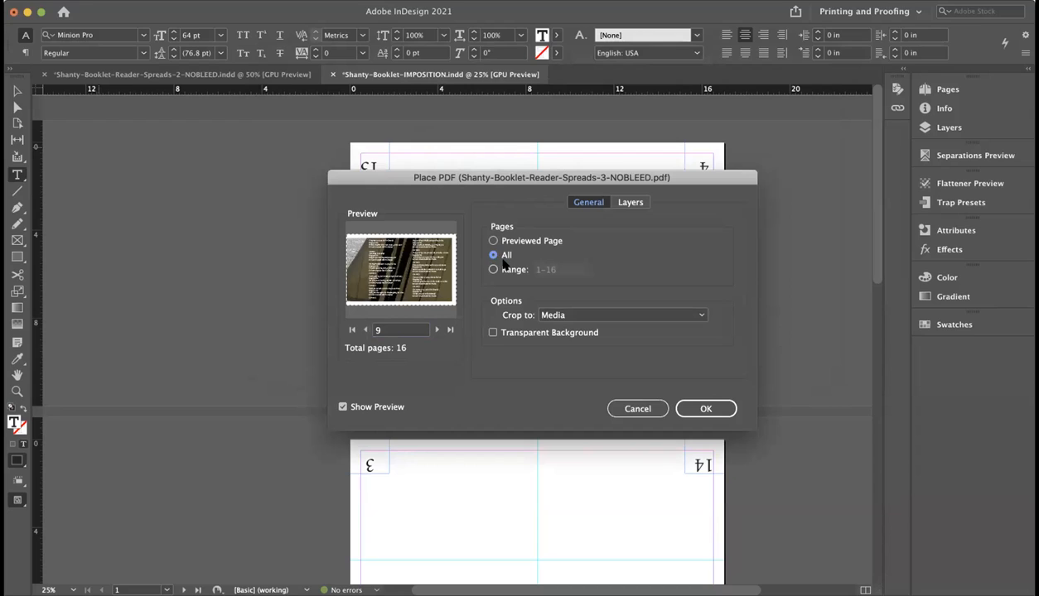
click(612, 315)
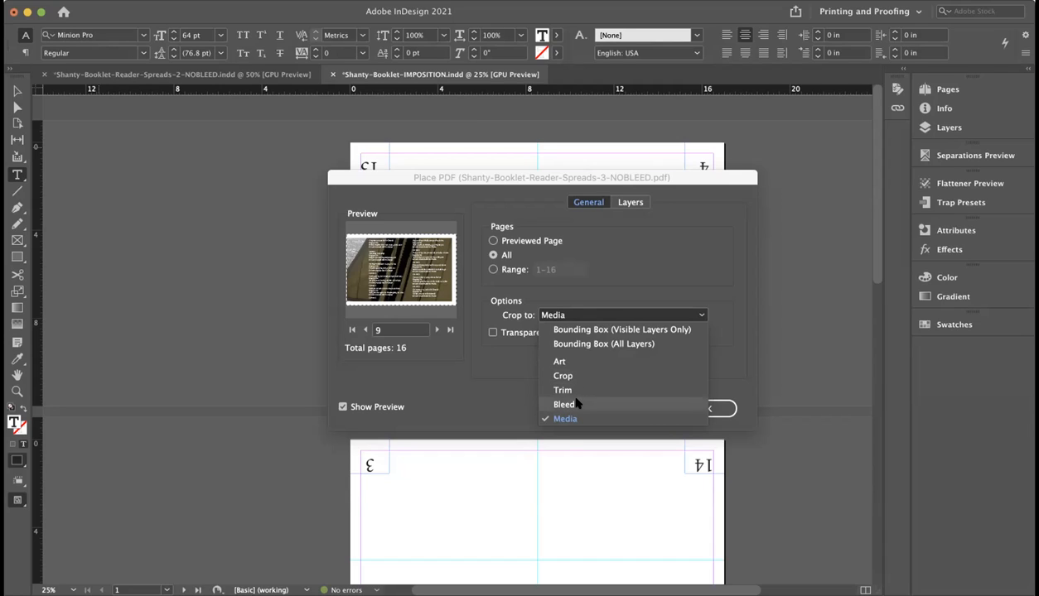
click(595, 419)
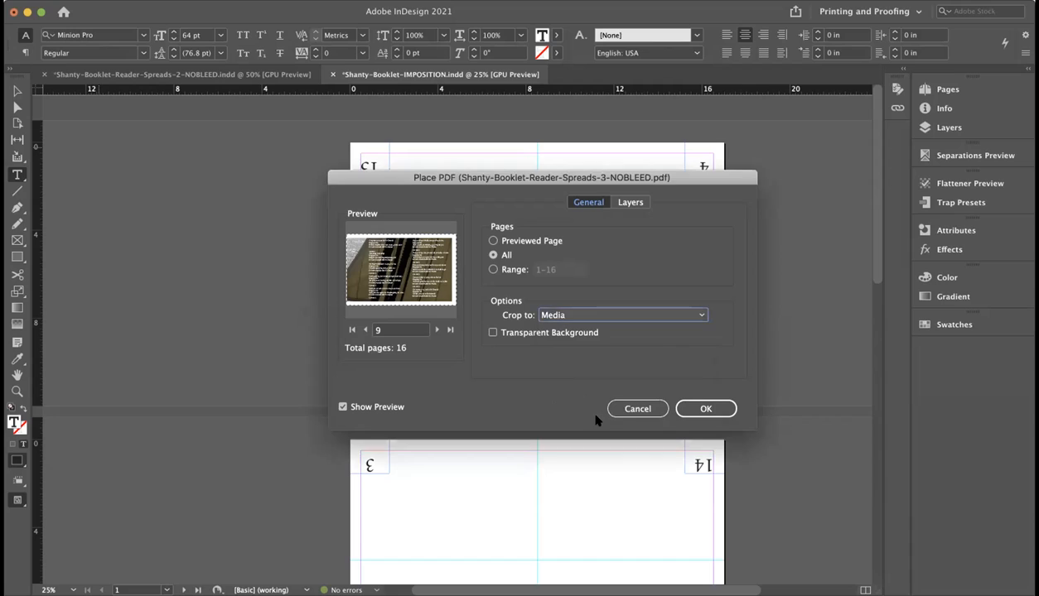
click(507, 333)
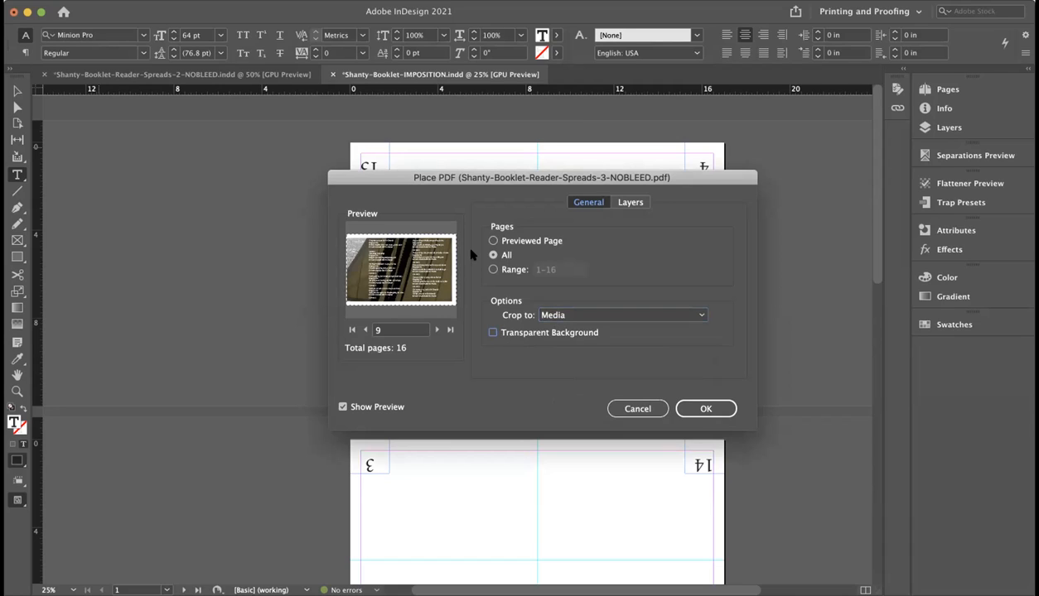
Step the PDF preview back to page 1 and check the import's layer options.
click(365, 330)
click(365, 329)
click(365, 330)
click(366, 330)
click(365, 329)
click(365, 330)
click(365, 330)
click(365, 329)
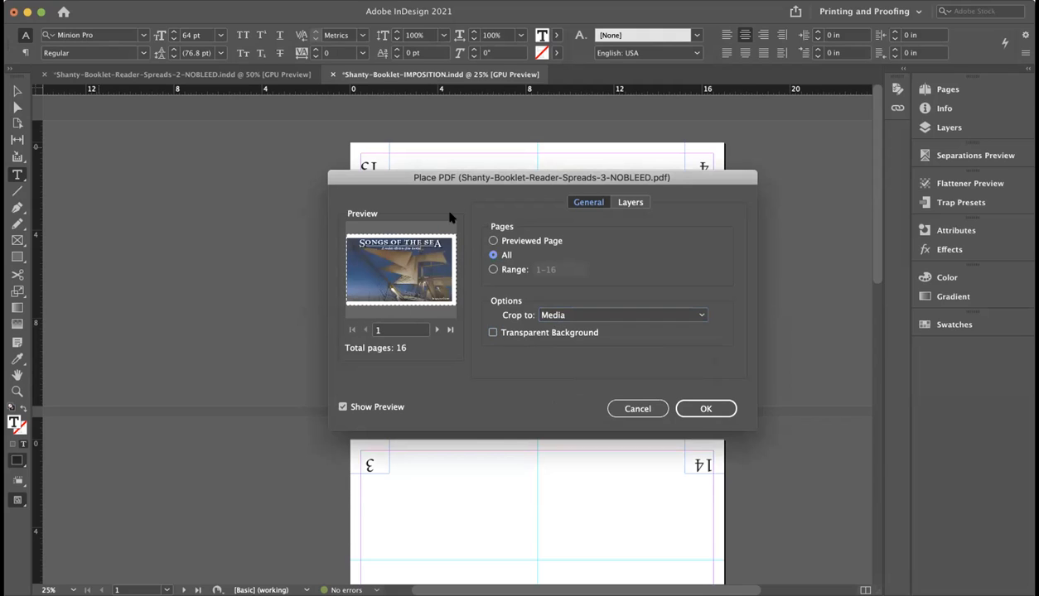
click(633, 203)
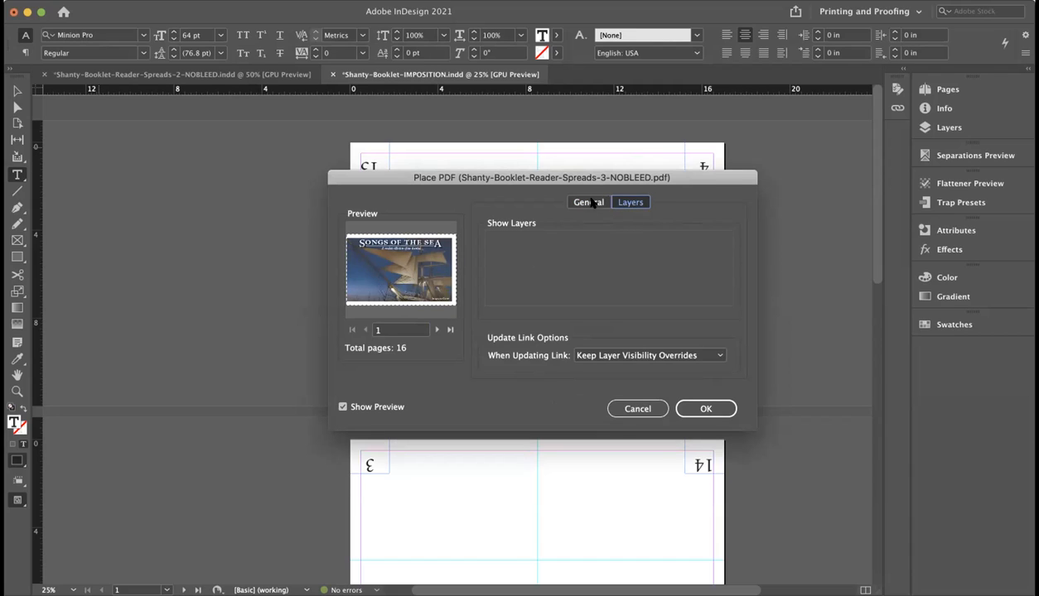
click(589, 203)
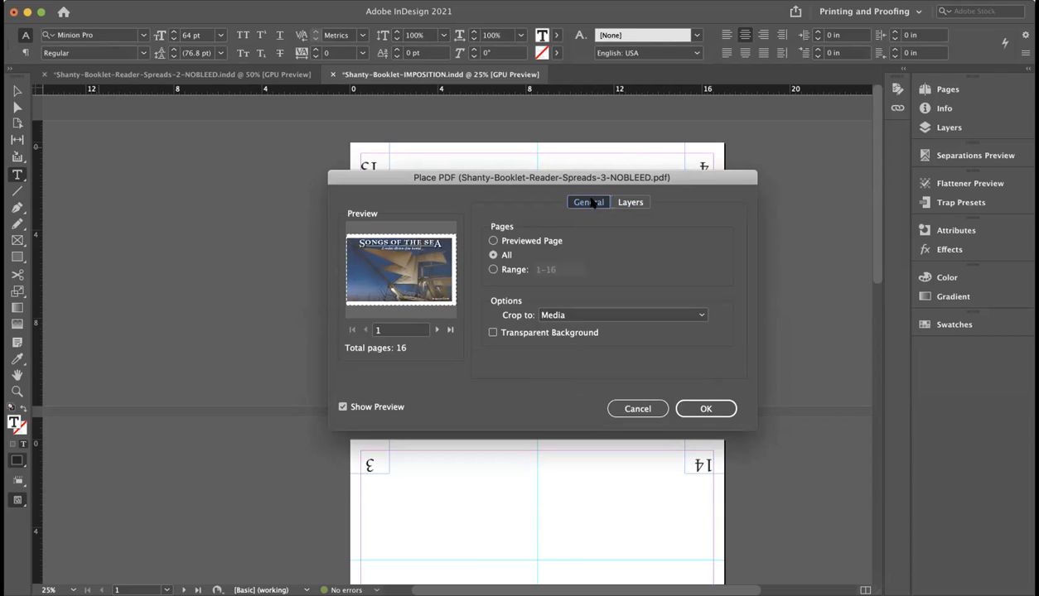
Try to place all pages of the PDF, cropped to Media.
click(494, 256)
click(548, 313)
click(548, 313)
click(700, 409)
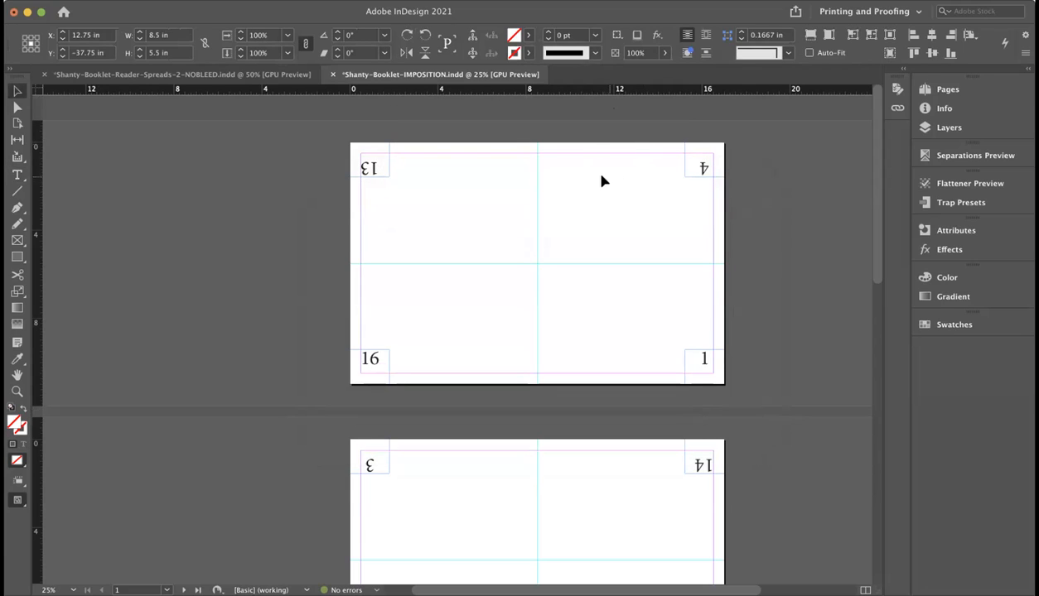
click(642, 238)
Examine all four template pages for the placed PDF content.
scroll(644, 240, down, 10)
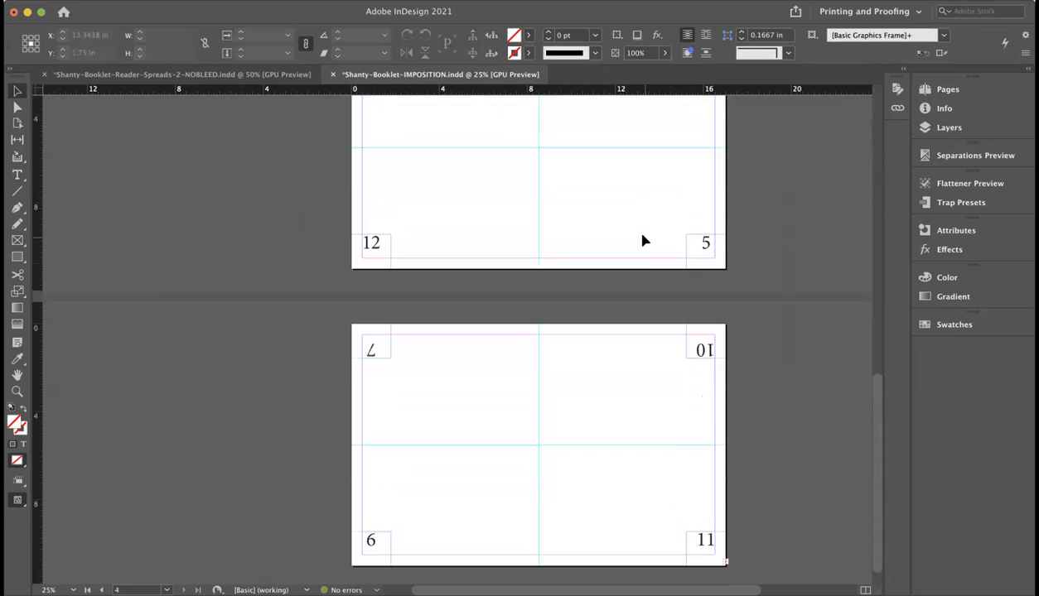
scroll(643, 237, down, 1)
scroll(643, 237, down, 2)
scroll(643, 237, up, 2)
scroll(643, 237, down, 2)
scroll(643, 237, up, 3)
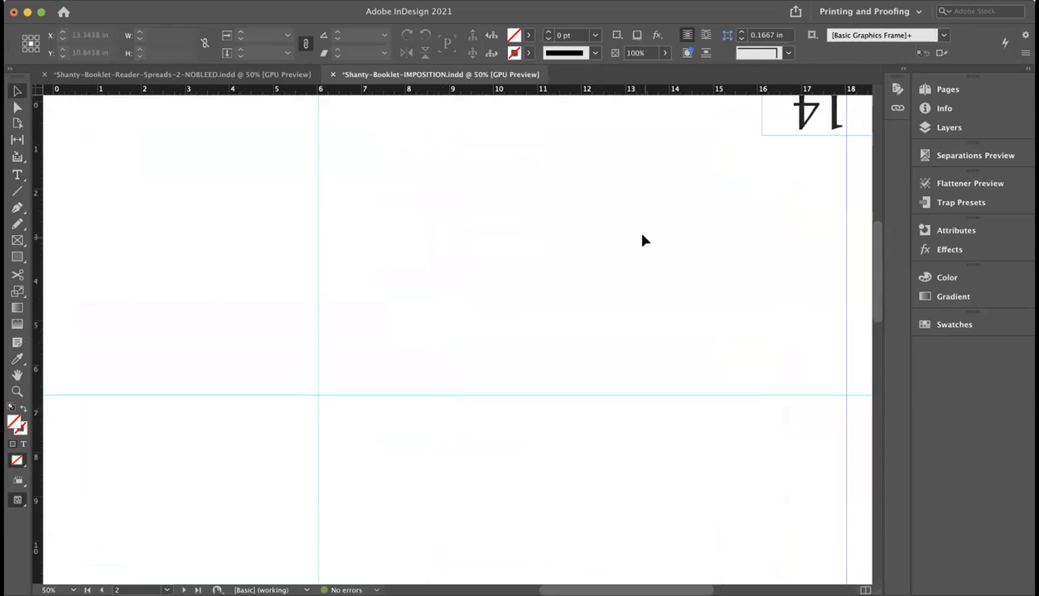
key(super+0)
scroll(643, 239, down, 3)
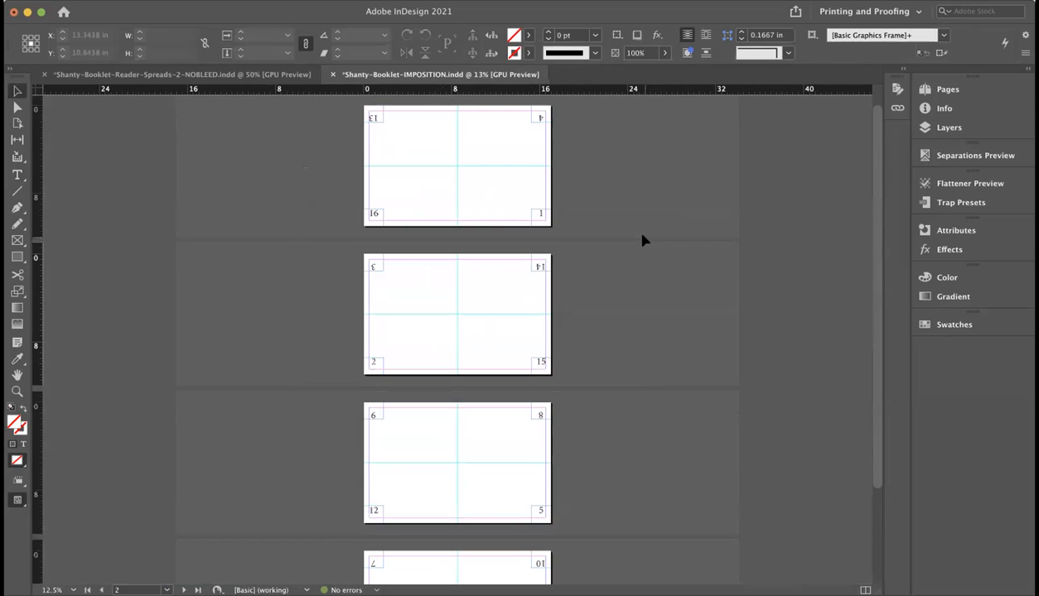
Load all pages of Shanty-Booklet-Reader-Spreads-3-NOBLEED.pdf for placing, cropped to Media.
key(super+d)
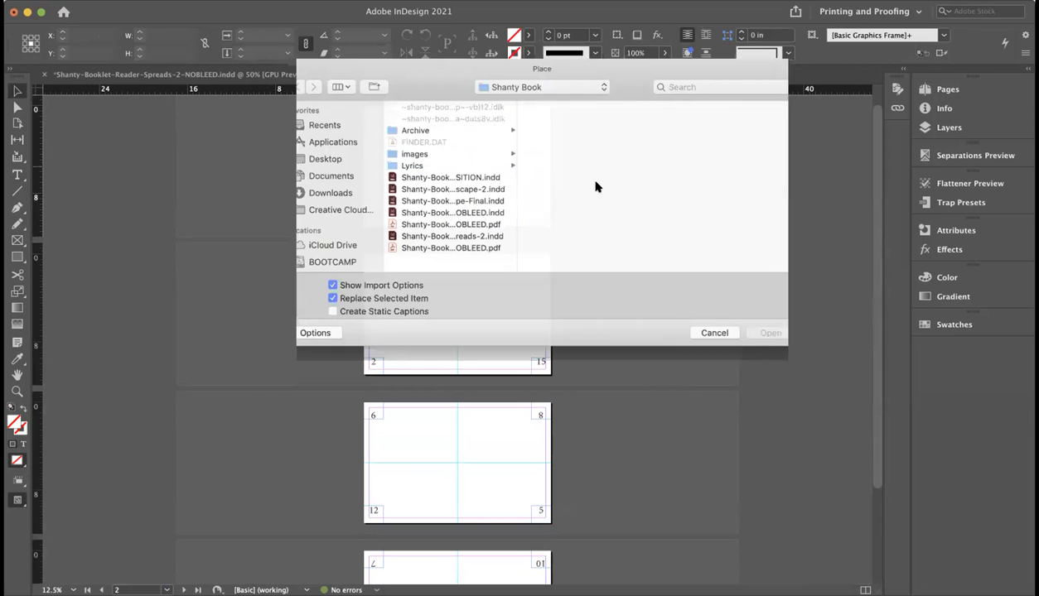
click(477, 251)
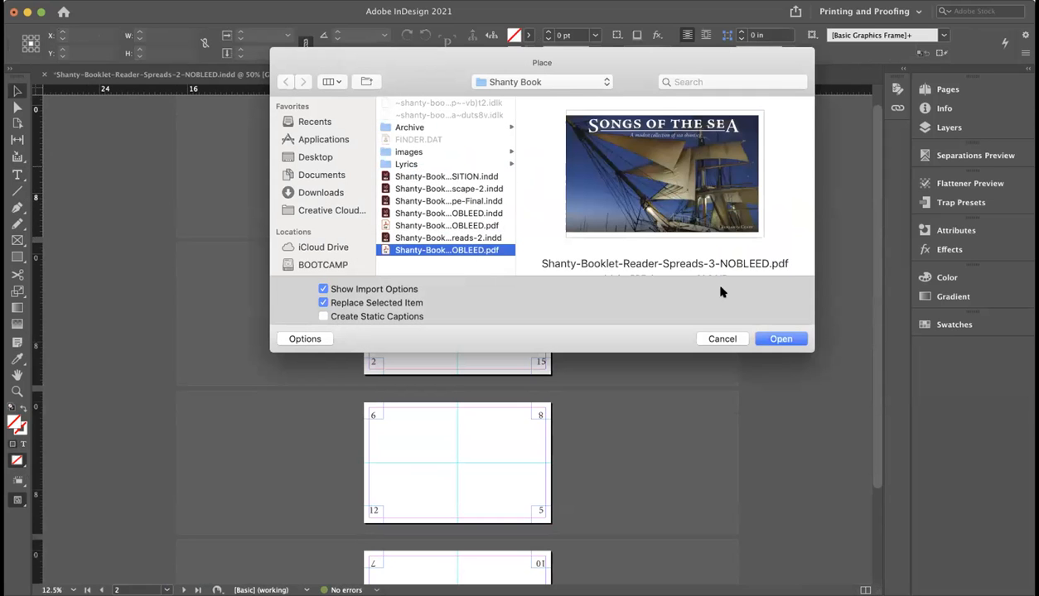
click(781, 339)
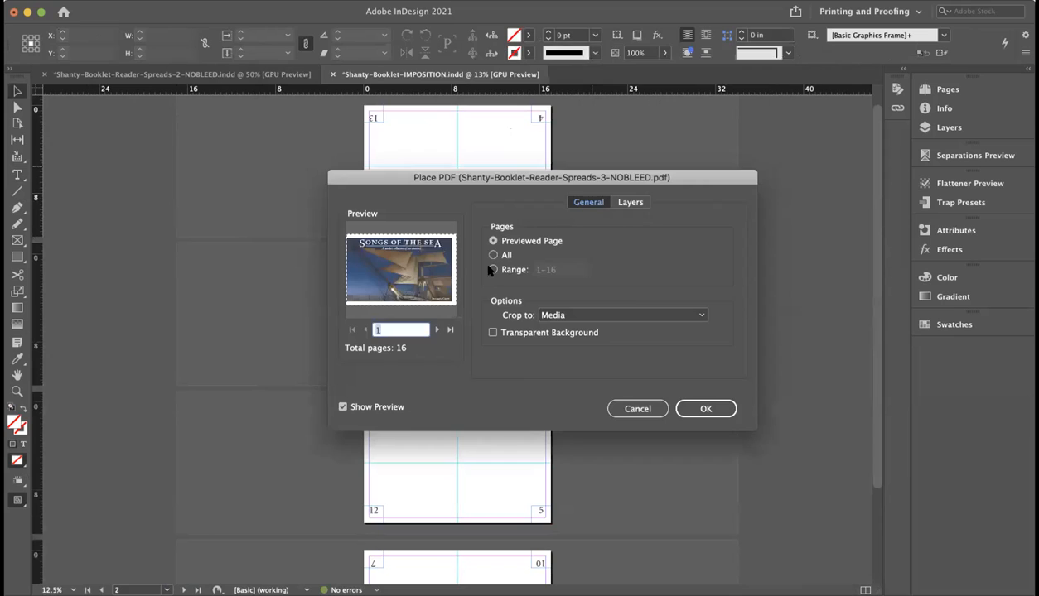
click(696, 408)
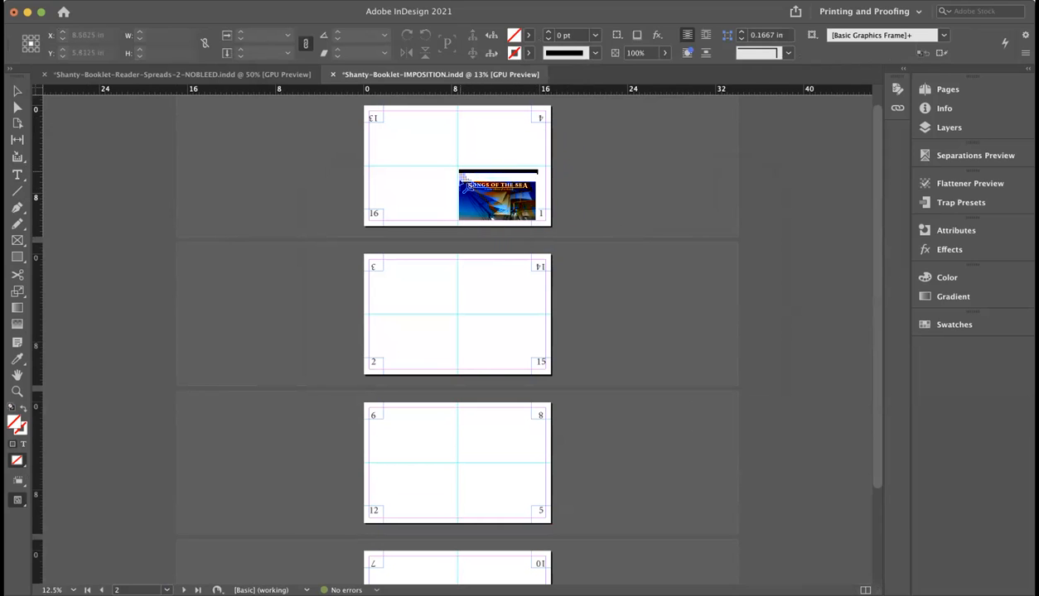
Place PDF page 1 in page 1's lower-right quarter, and PDF pages 2 and 3 in page 2's lower-left and upper-left quarters.
key(super+equal)
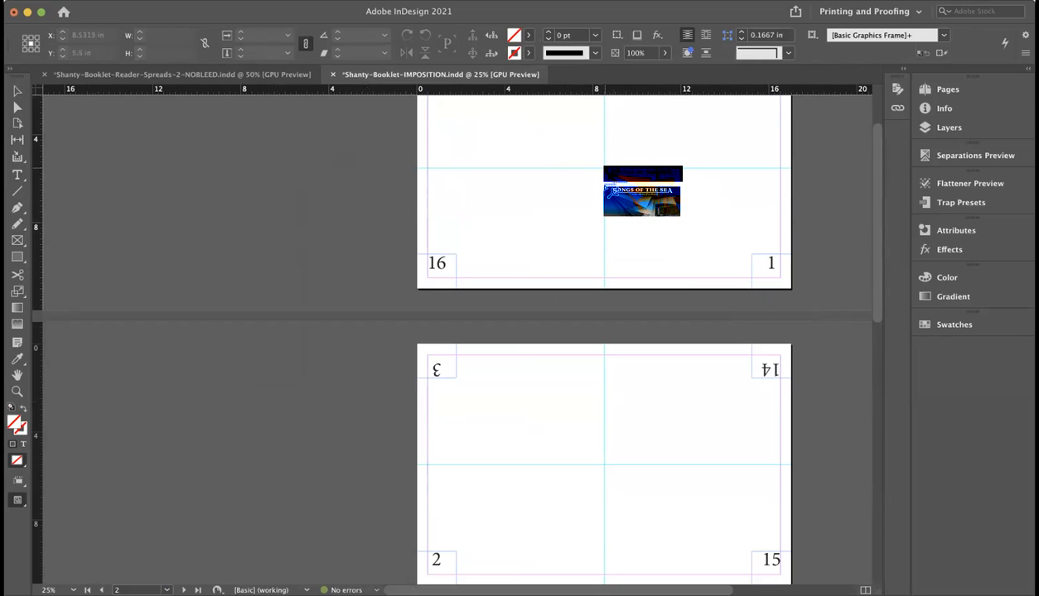
click(604, 173)
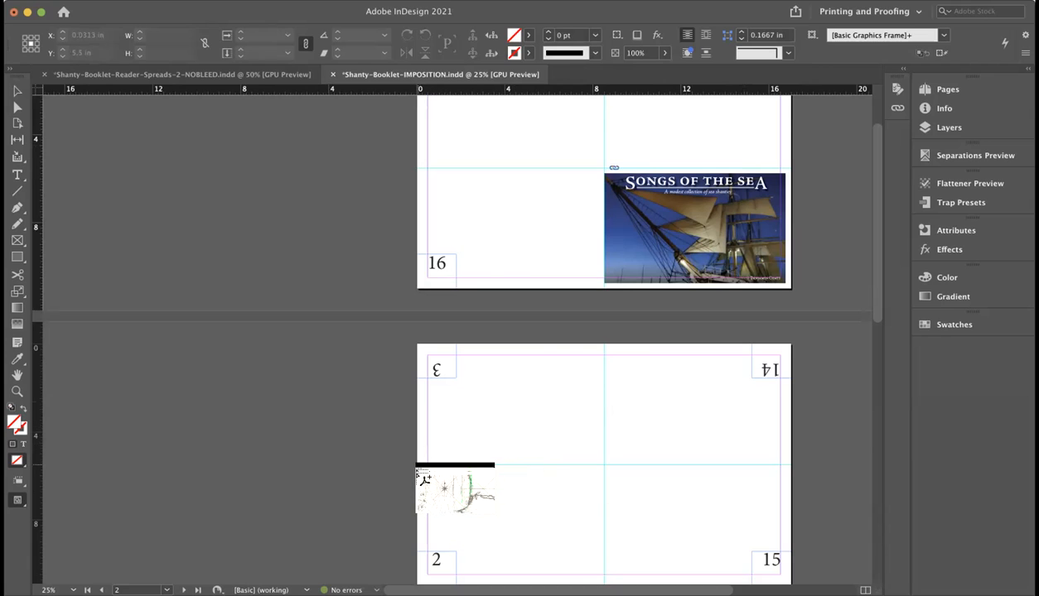
click(423, 471)
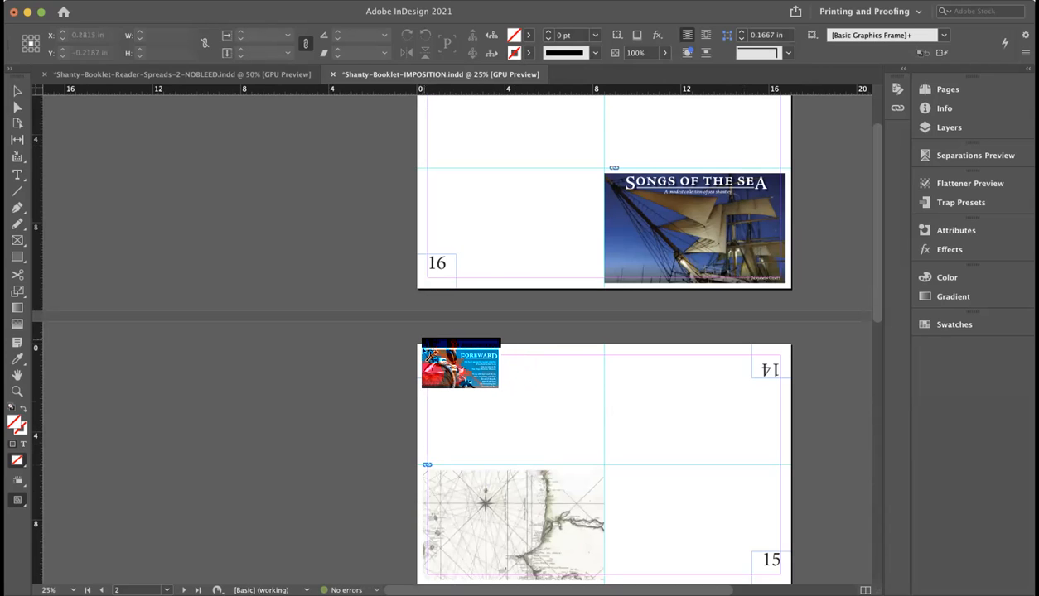
click(418, 346)
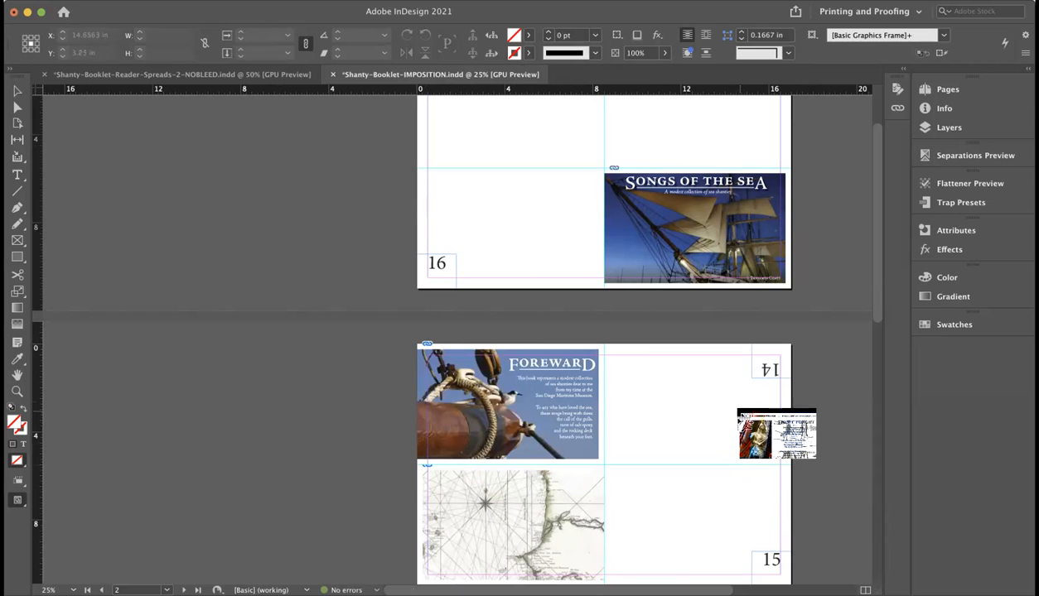
Place PDF page 4 in the upper-right quarter of page 1, over the number 4.
scroll(736, 410, down, 6)
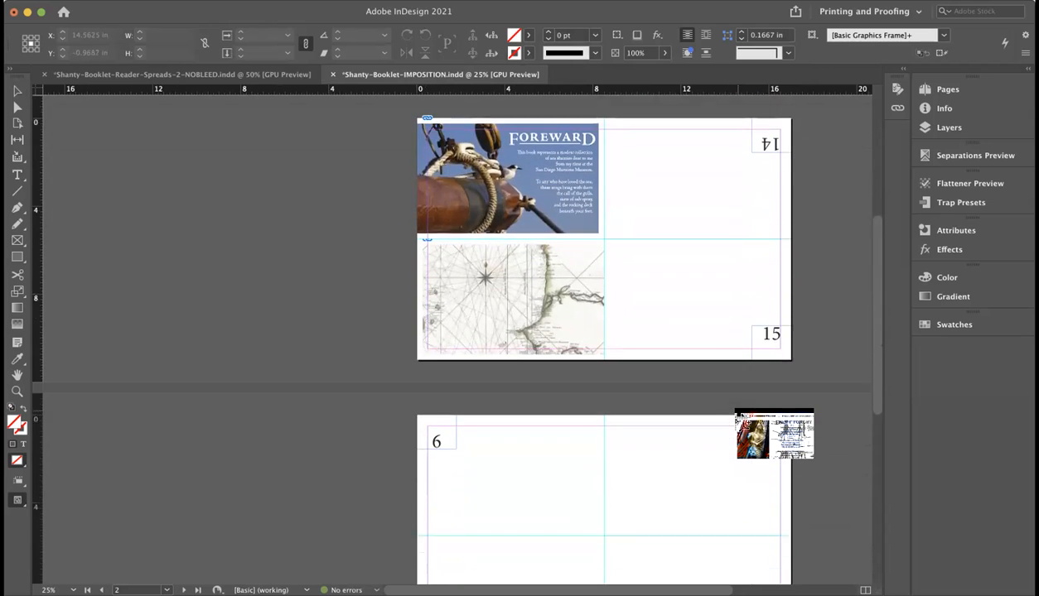
scroll(737, 409, down, 4)
scroll(736, 409, up, 8)
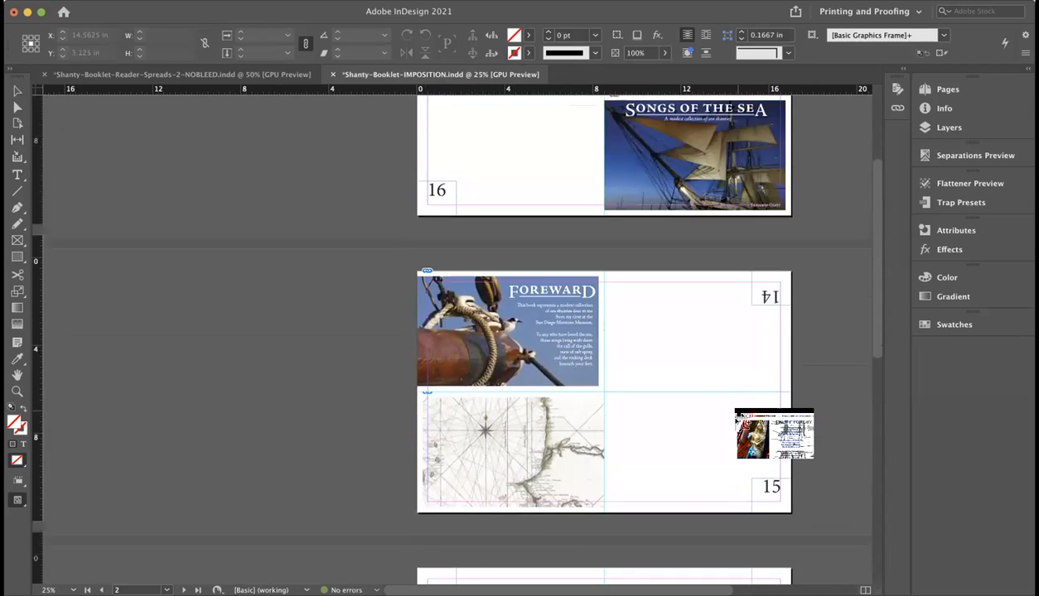
scroll(734, 409, up, 5)
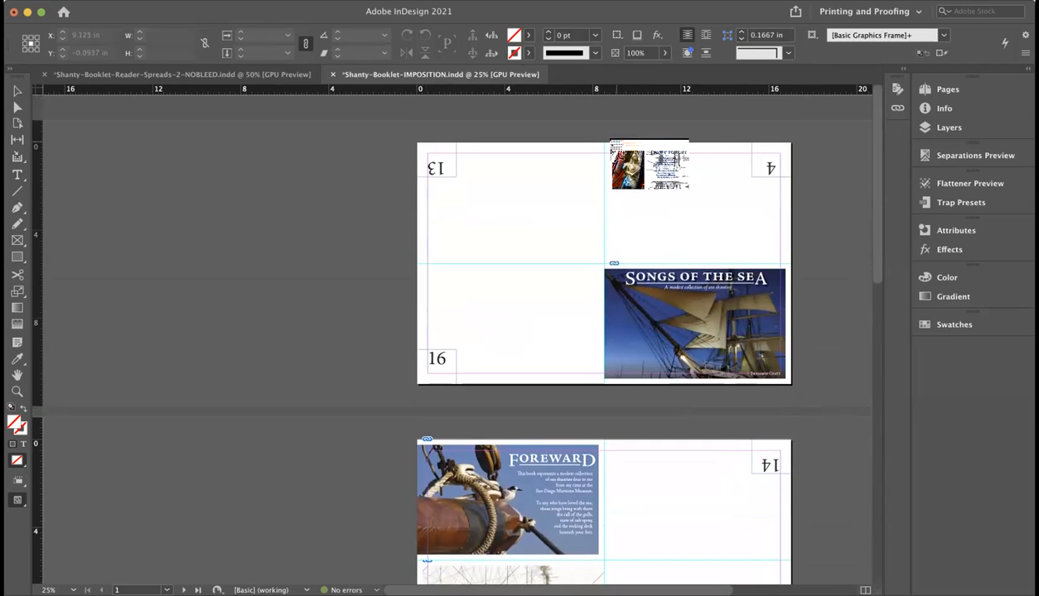
drag(603, 141, 785, 260)
Place PDF page 5, Your Old Shipmate, in the lower-right quarter of page 3.
scroll(748, 264, down, 3)
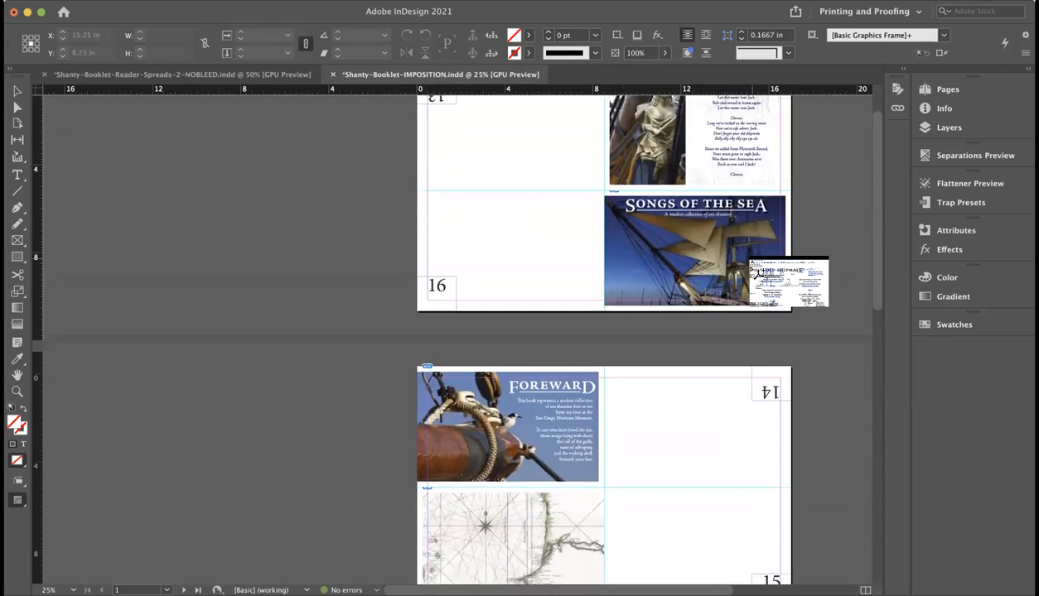
scroll(750, 268, down, 15)
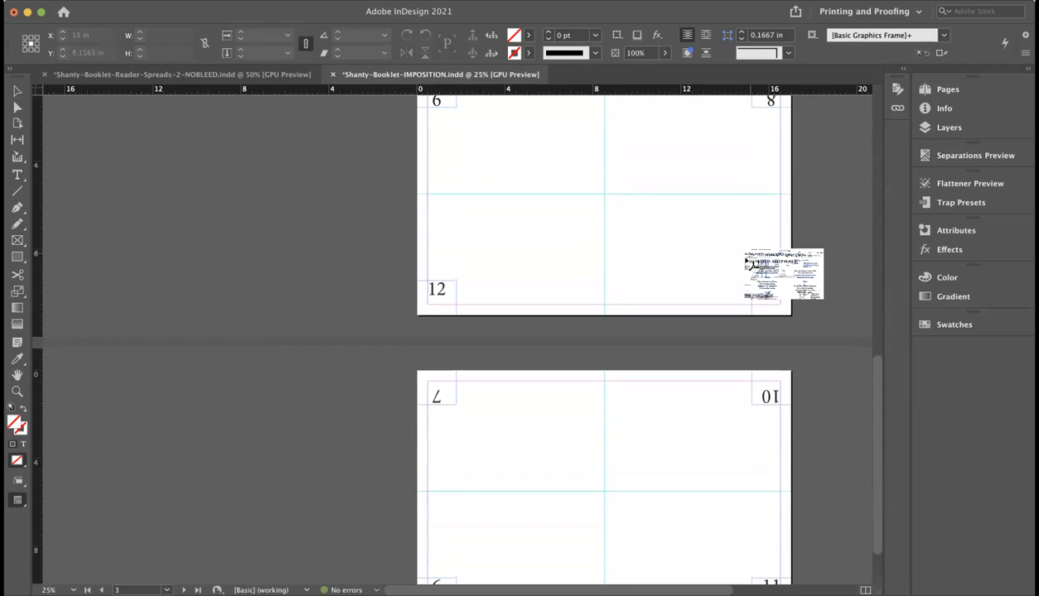
drag(603, 194, 603, 195)
scroll(565, 217, down, 3)
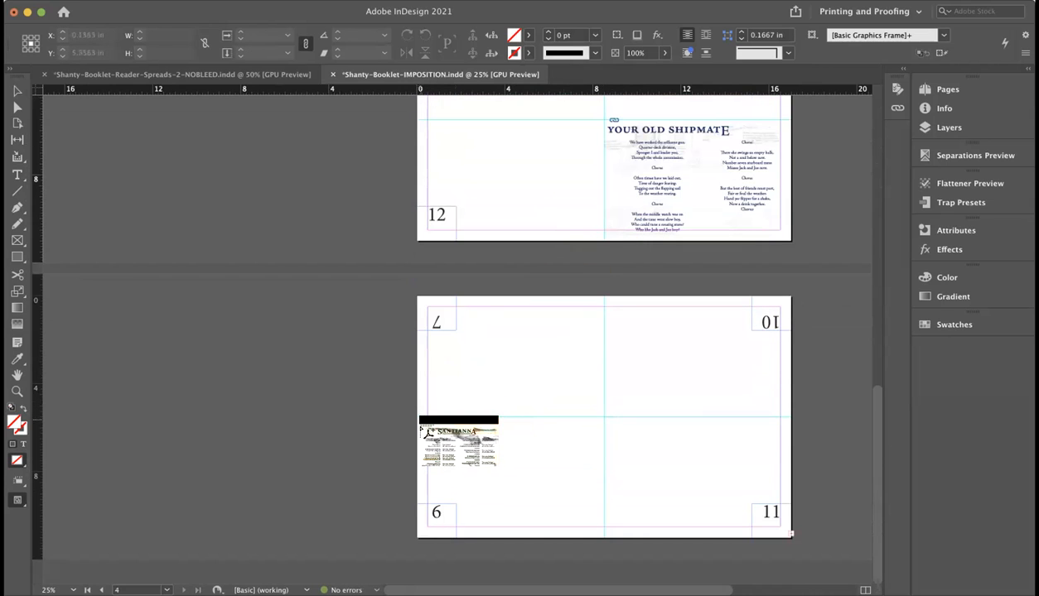
Place PDF pages 6 and 7 in page 4's lower-left and upper-left quarters, and 8 and 9 in page 3's upper-right and upper-left quarters.
click(419, 417)
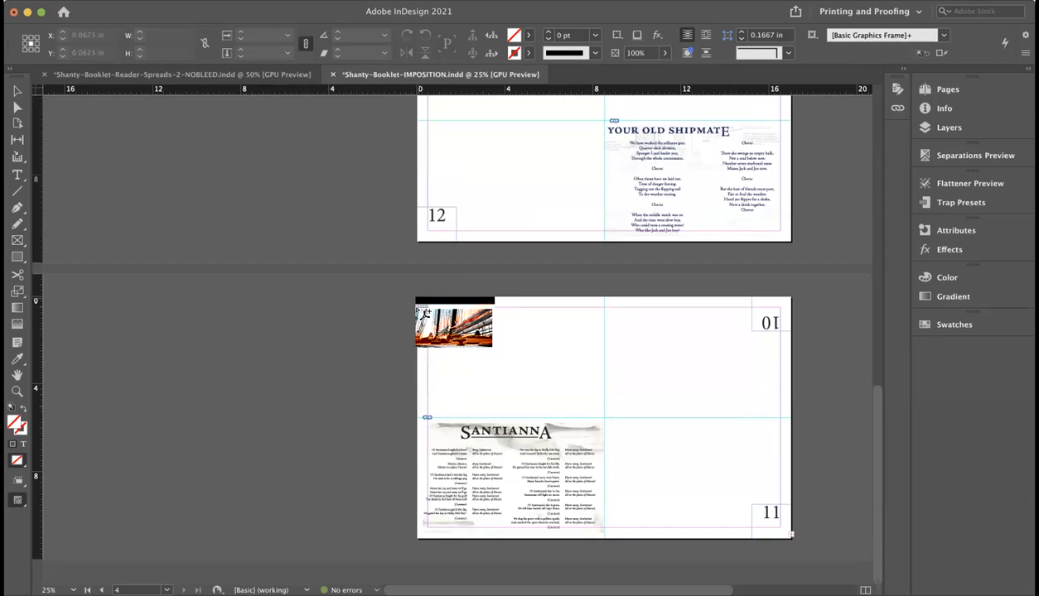
click(419, 303)
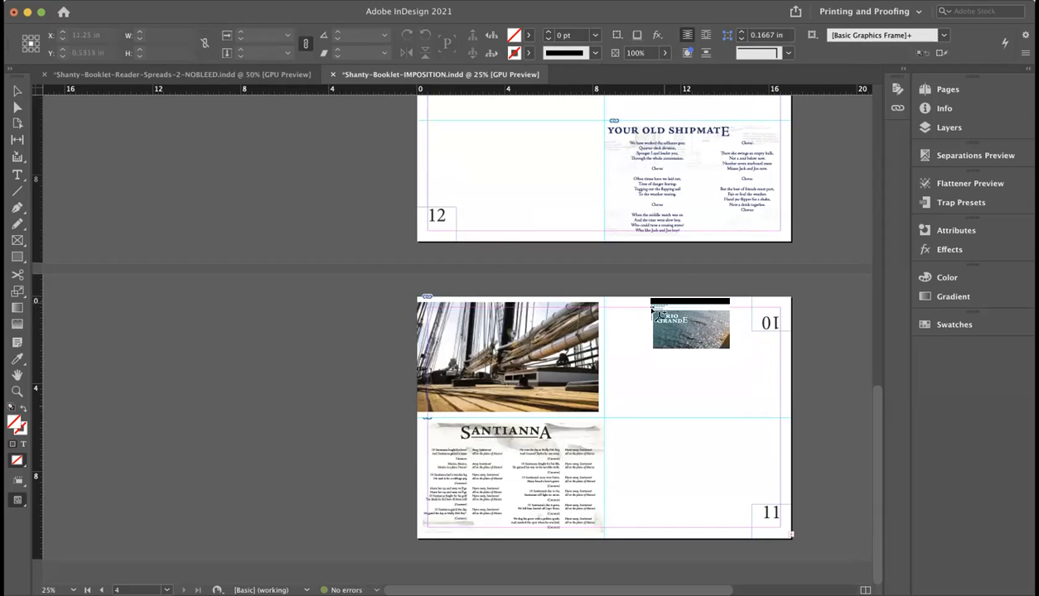
scroll(654, 311, up, 5)
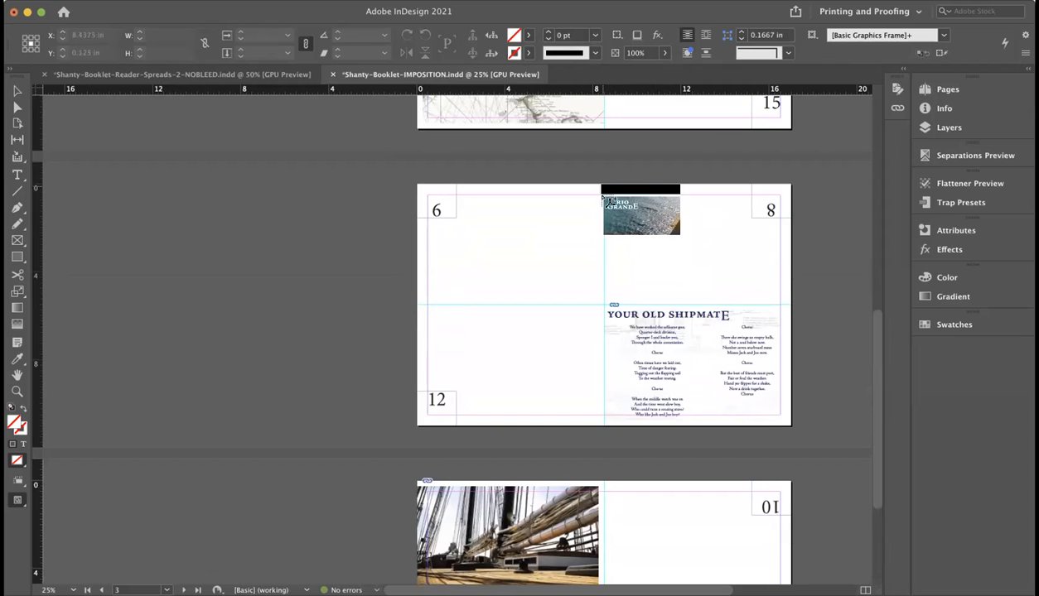
click(607, 192)
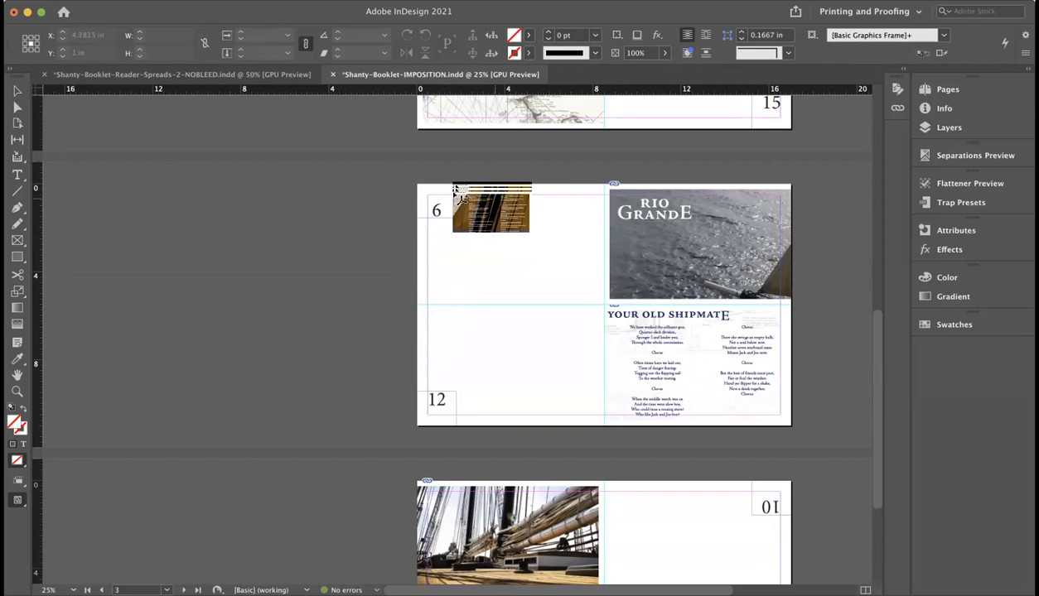
drag(417, 184, 419, 187)
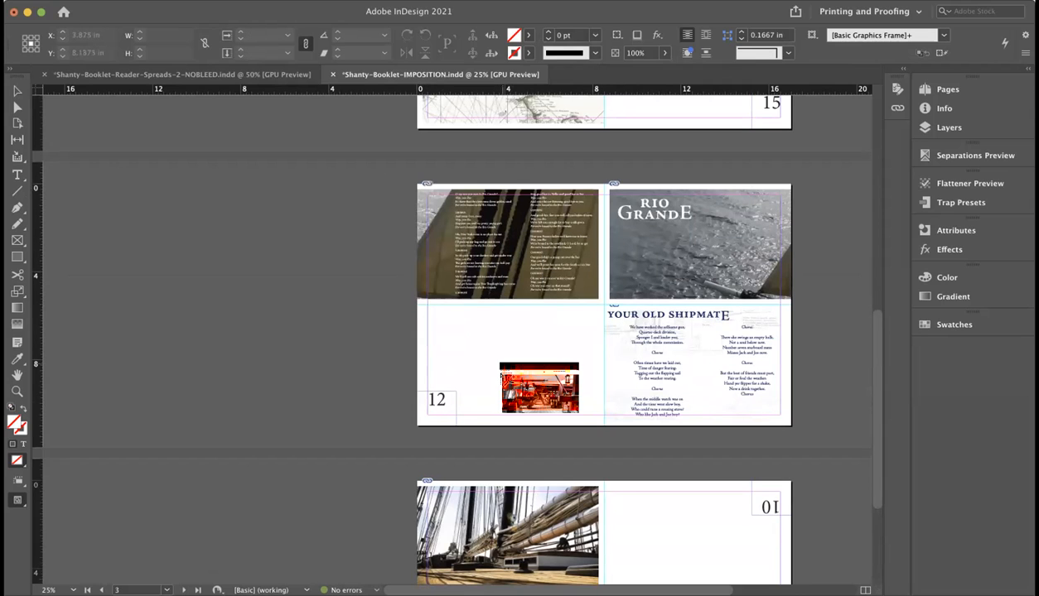
Place PDF page 10, Spanish Ladies, in page 4's upper-right quarter and PDF page 11 in its lower-right quarter.
scroll(614, 331, up, 5)
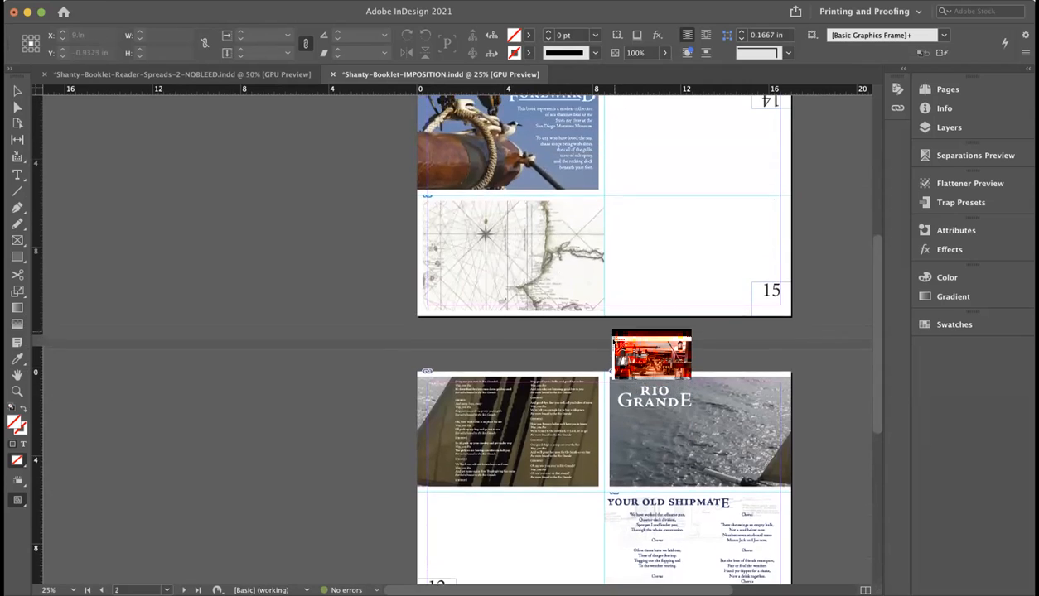
scroll(614, 338, up, 10)
scroll(613, 338, down, 13)
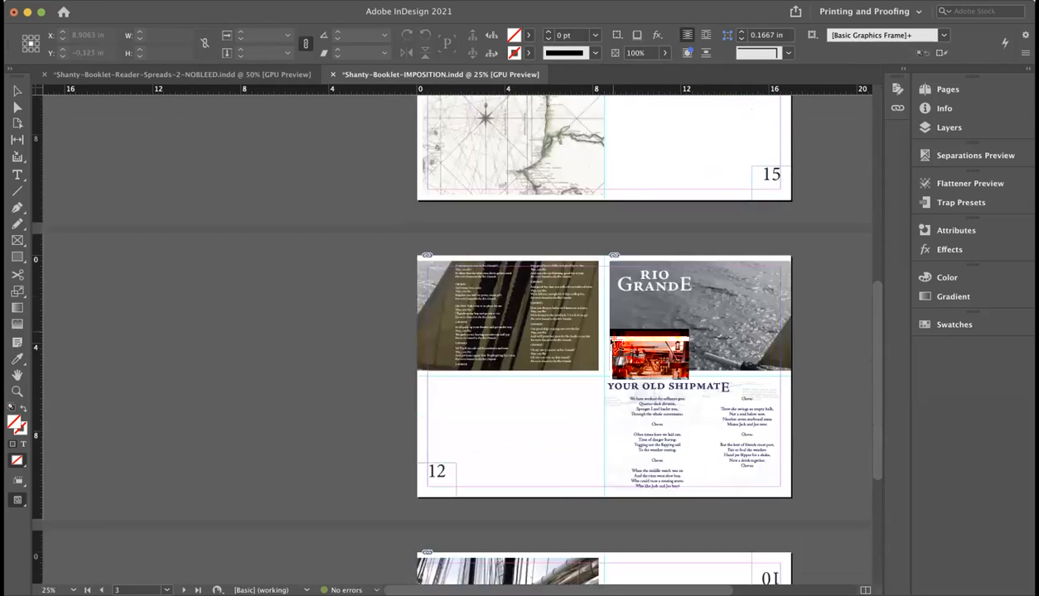
scroll(613, 340, down, 7)
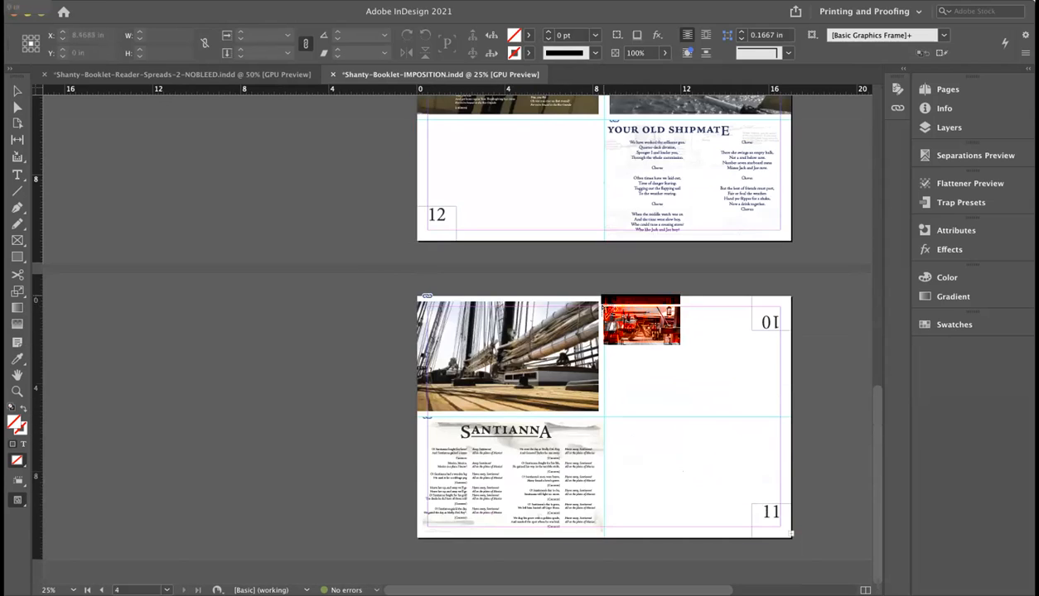
click(659, 371)
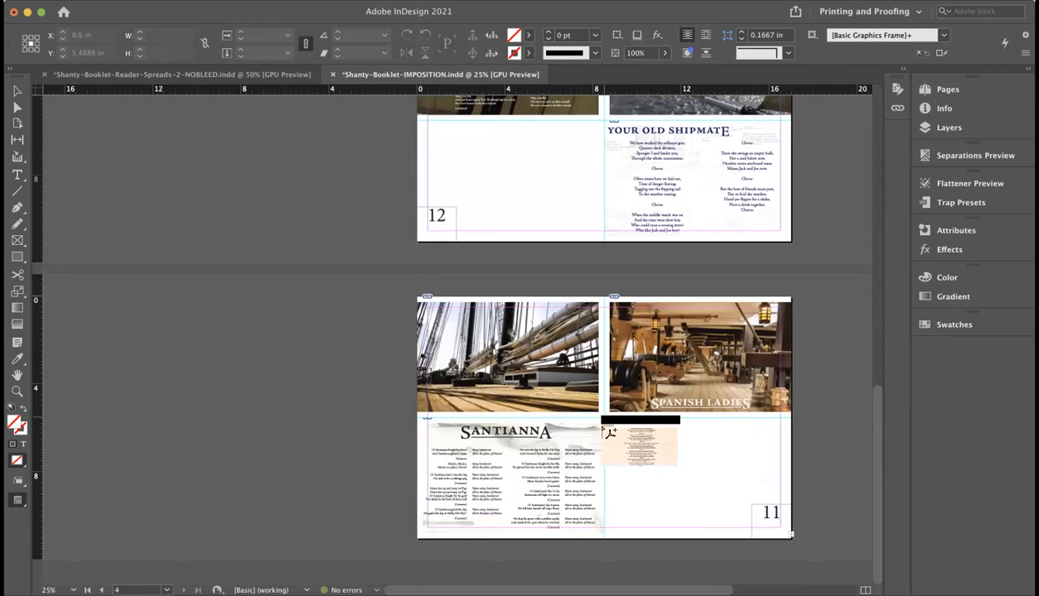
click(611, 433)
Place PDF page 12 in the lower-left quarter of page 3, over the number 12.
scroll(431, 216, up, 1)
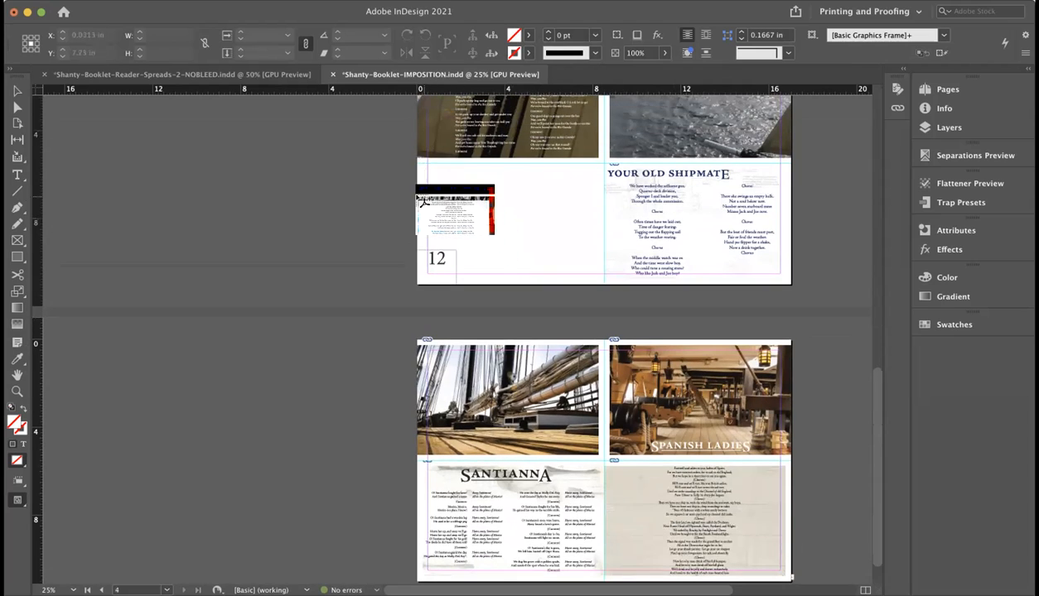
scroll(417, 197, up, 1)
key(Right)
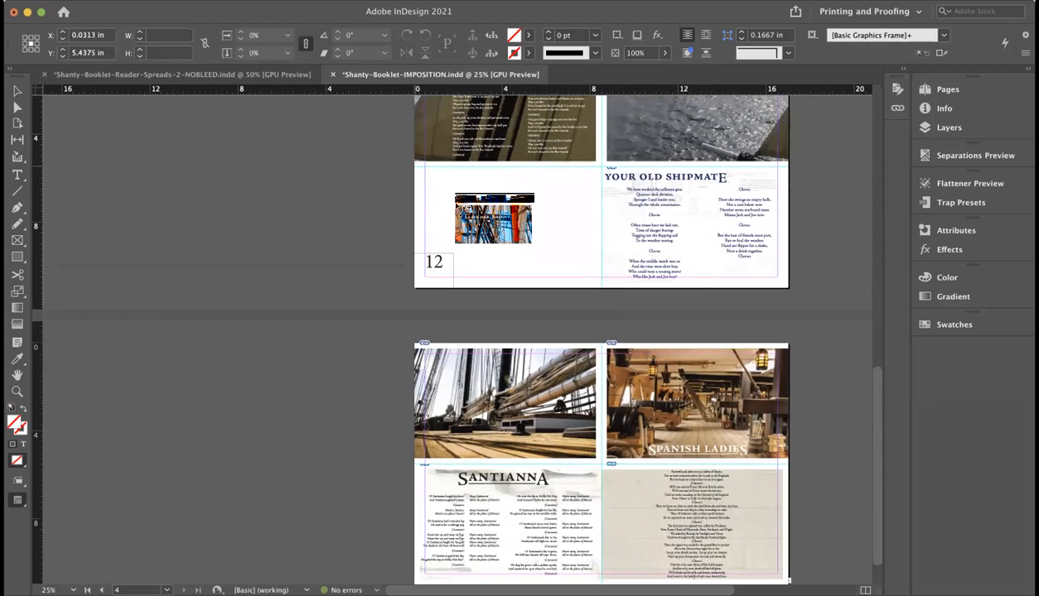
Place PDF page 13, Leave Her, Johnny, in page 1's upper-left quarter and PDF page 14 in page 2's upper-right quarter.
scroll(464, 199, up, 8)
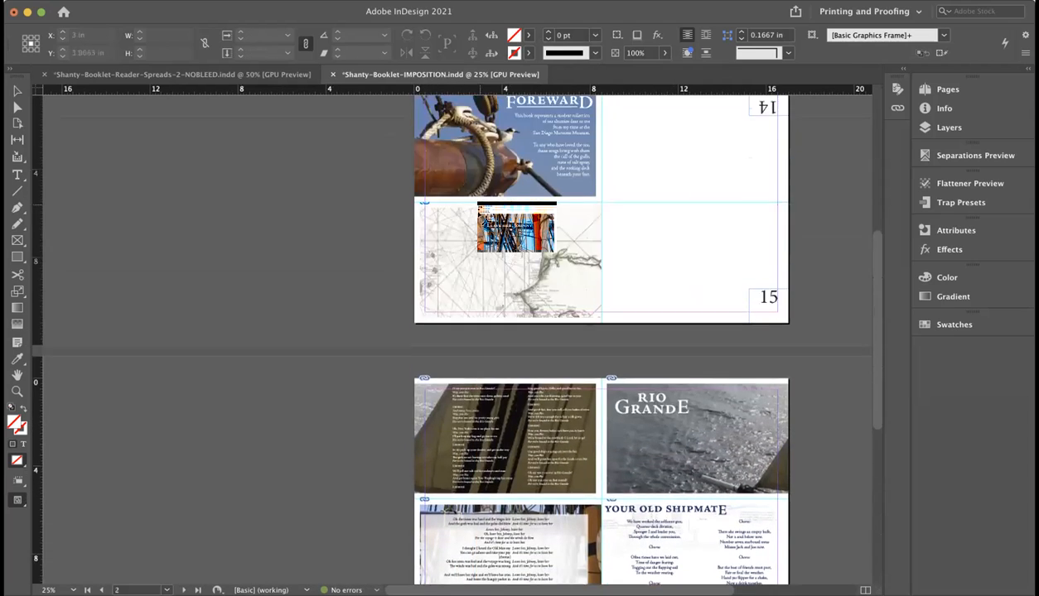
scroll(481, 211, up, 8)
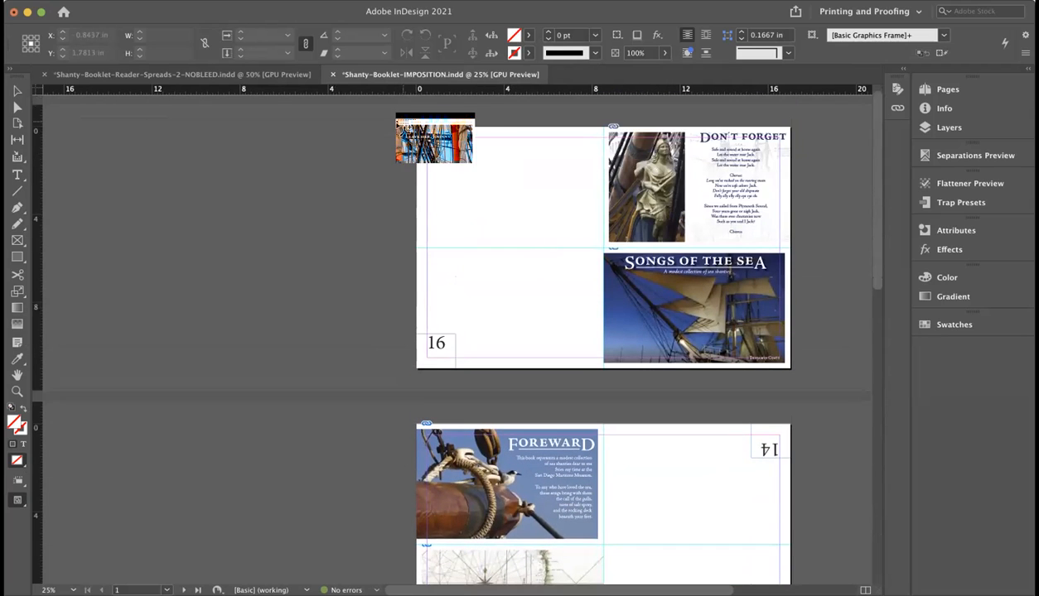
click(421, 131)
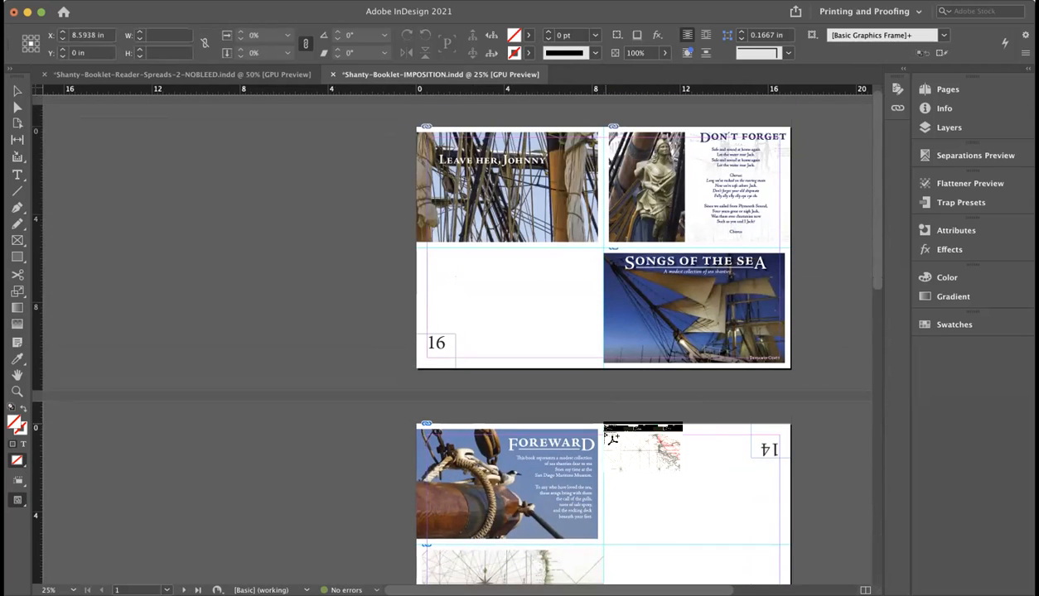
click(612, 439)
Place PDF page 15 in page 2's lower-right quarter and PDF page 16 in page 1's lower-left quarter.
scroll(550, 373, down, 3)
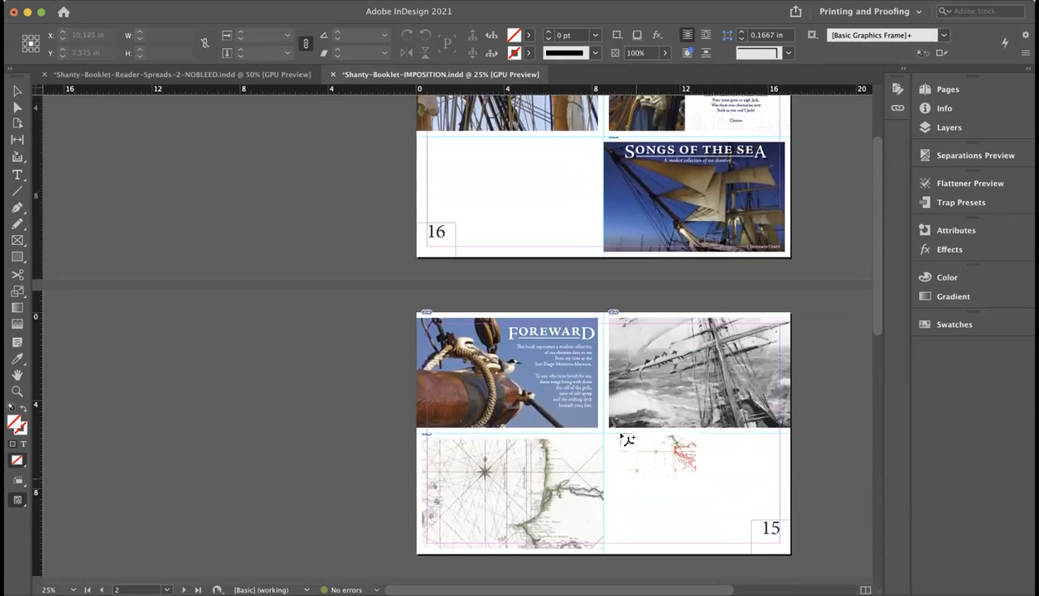
scroll(622, 436, down, 1)
click(622, 436)
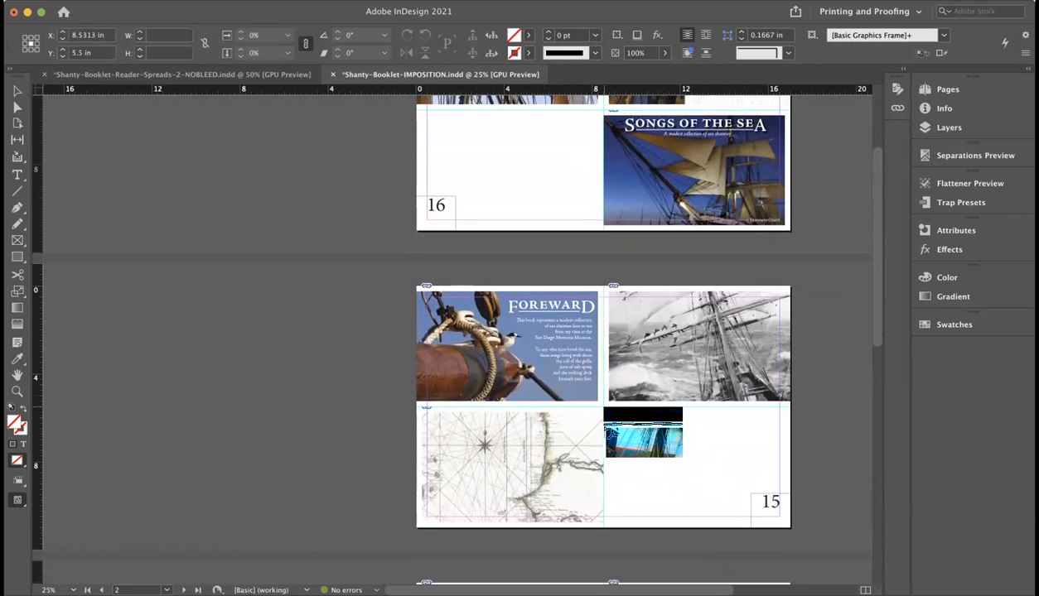
click(609, 431)
scroll(419, 224, up, 1)
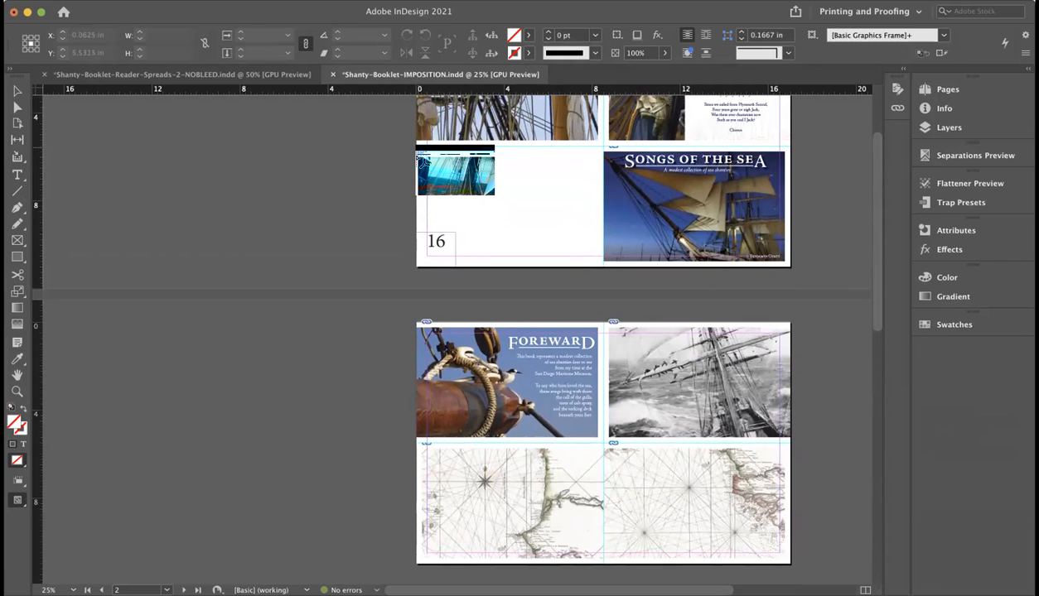
click(419, 155)
Rotate the Leave Her, Johnny frame in page 1's upper-left quarter by 180°.
scroll(370, 210, up, 3)
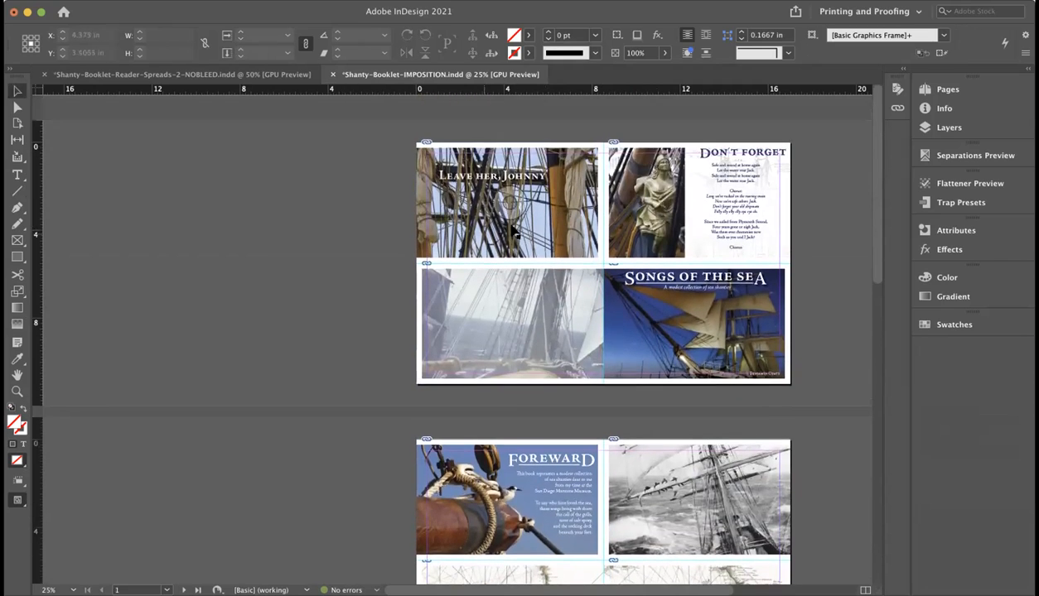
click(562, 203)
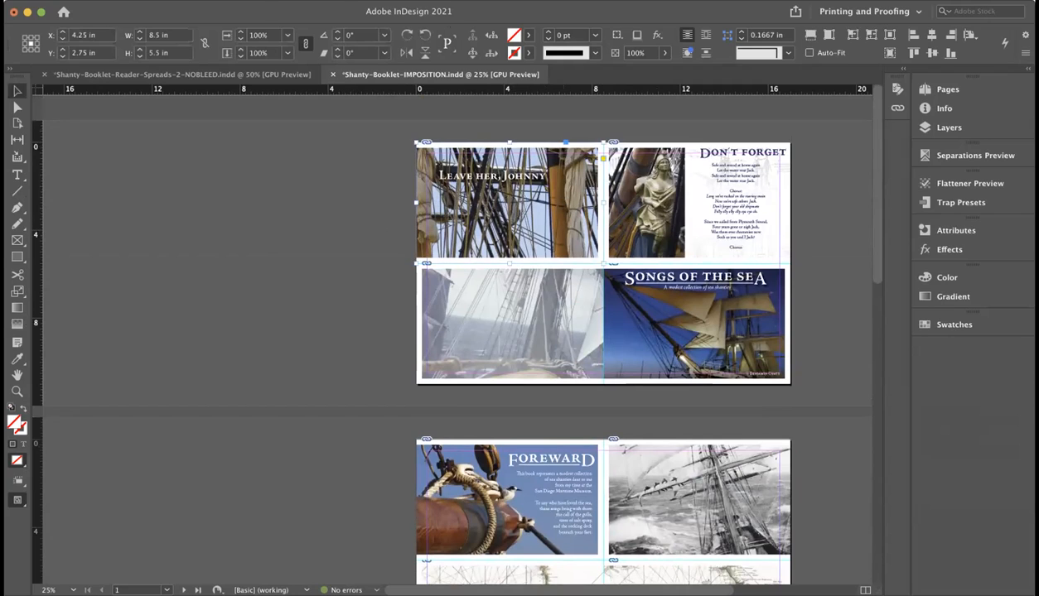
click(211, 0)
mouse_move(265, 0)
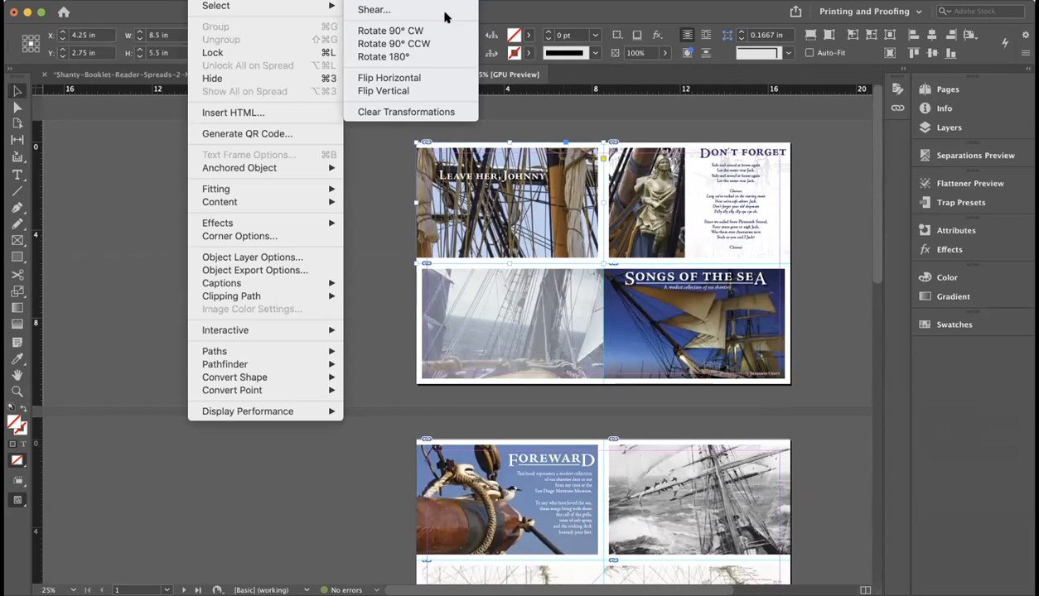
click(430, 58)
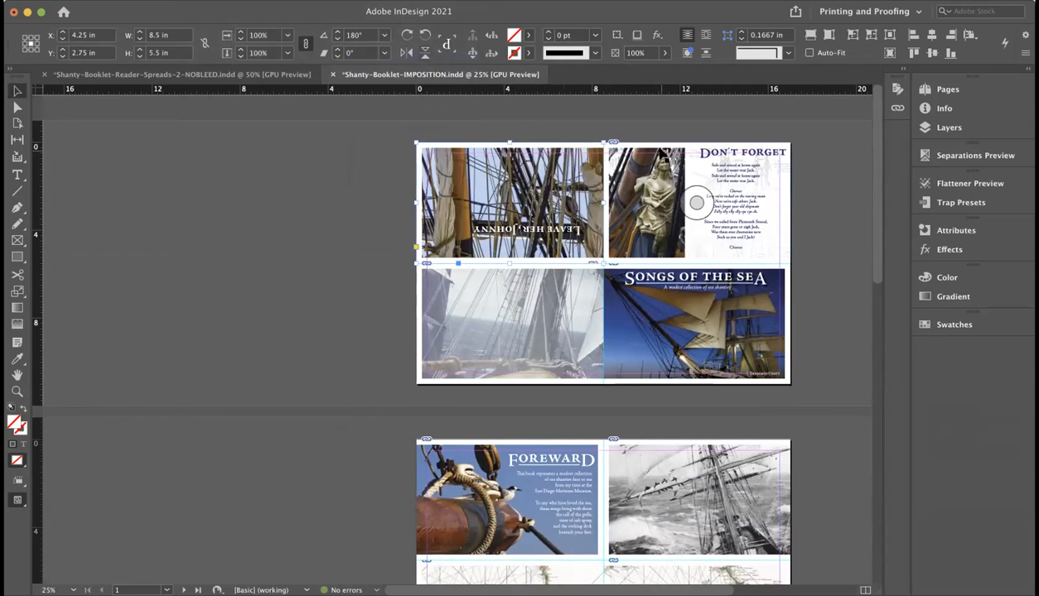
Rotate the Don't Forget frame in page 1's upper-right quarter by 180° and deselect it.
click(646, 155)
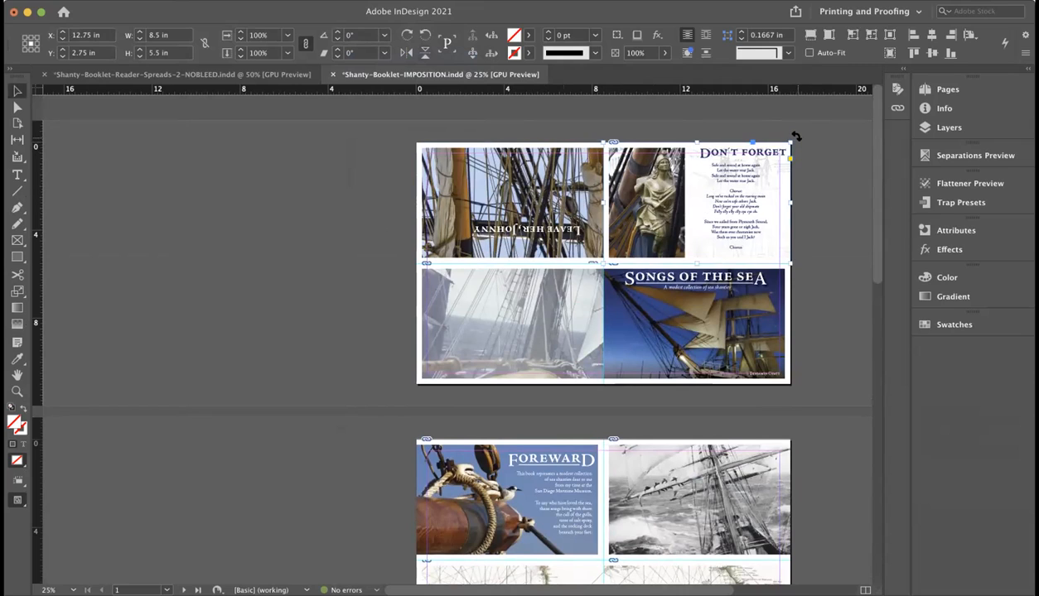
drag(796, 136, 560, 258)
click(802, 238)
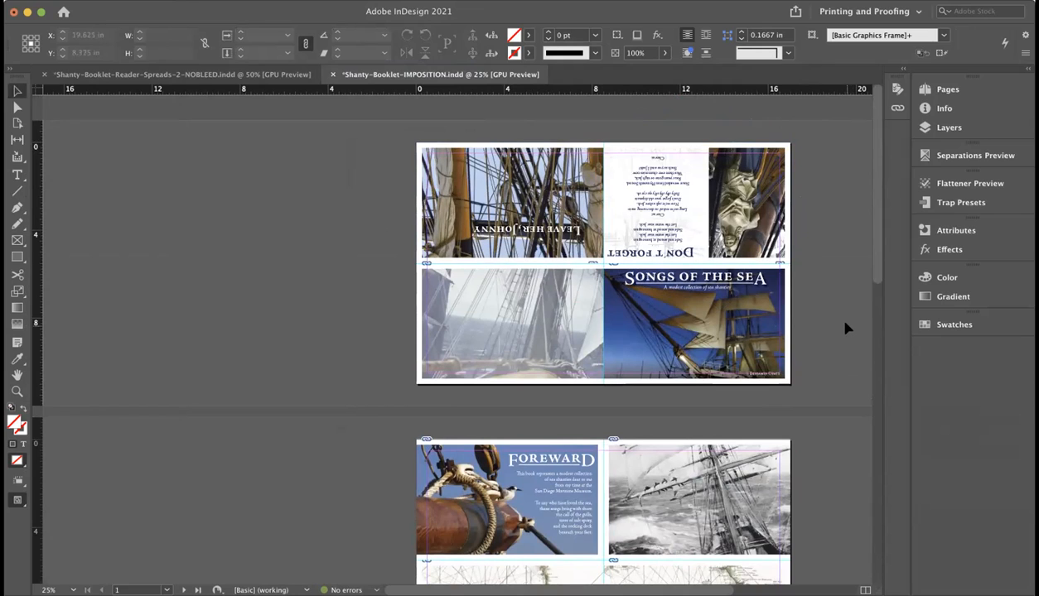
Rotate the two upper frames on page 2, the black-and-white ship photo and Foreward, by 180° each.
scroll(846, 330, down, 3)
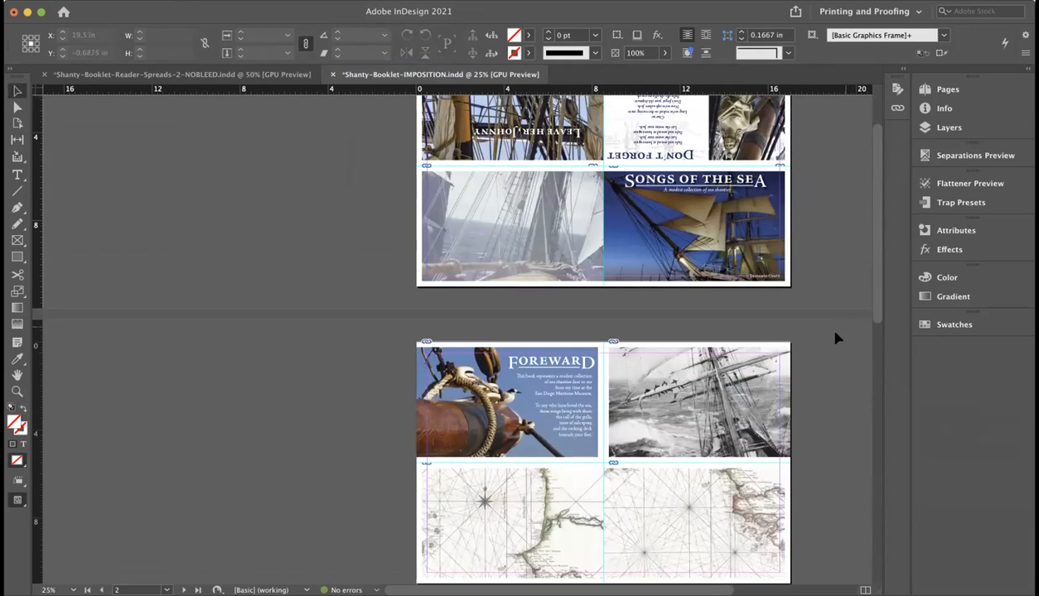
click(720, 355)
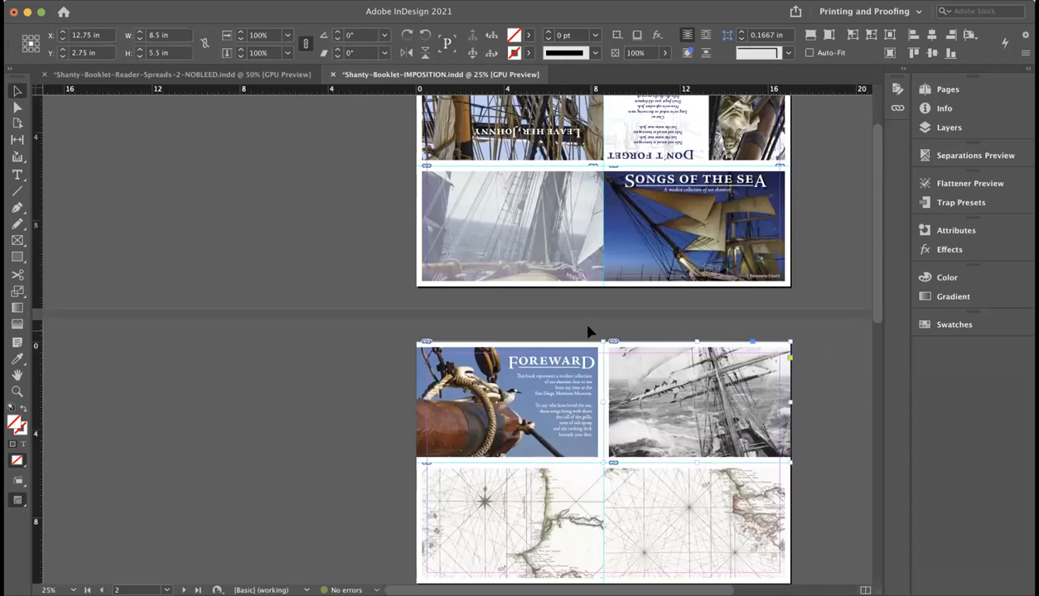
drag(600, 333, 594, 373)
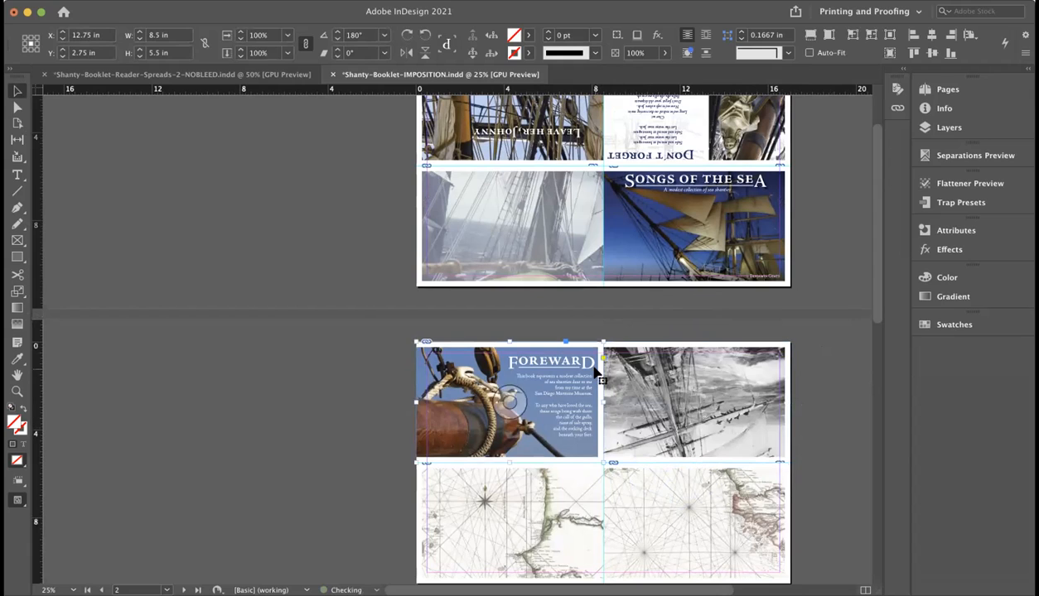
drag(355, 375, 375, 468)
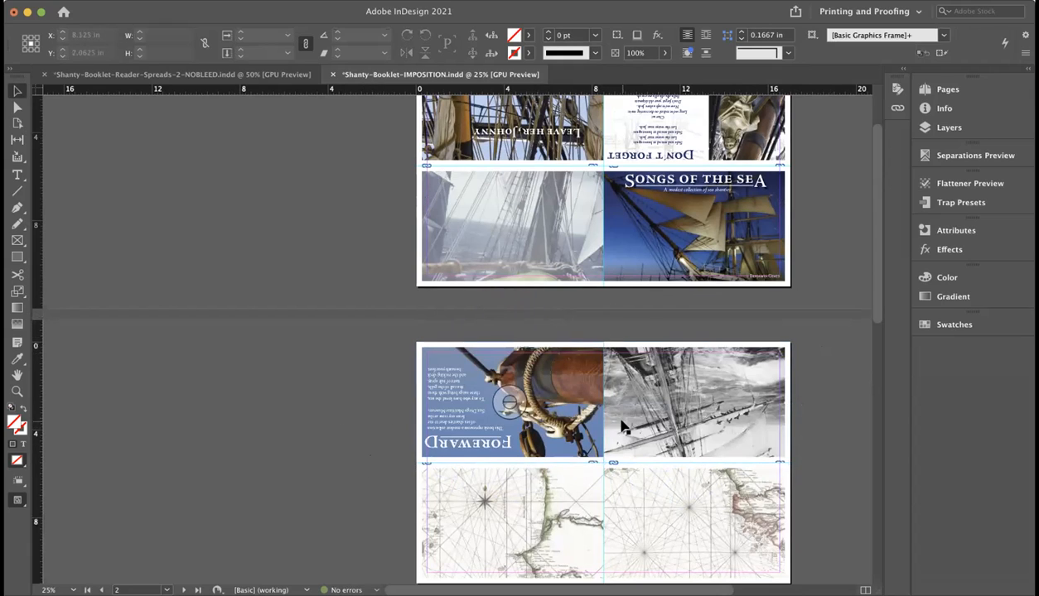
Rotate the two upper frames on page 3, the Rio Grande lyrics and title pages, by 180° each.
scroll(613, 414, down, 5)
click(542, 396)
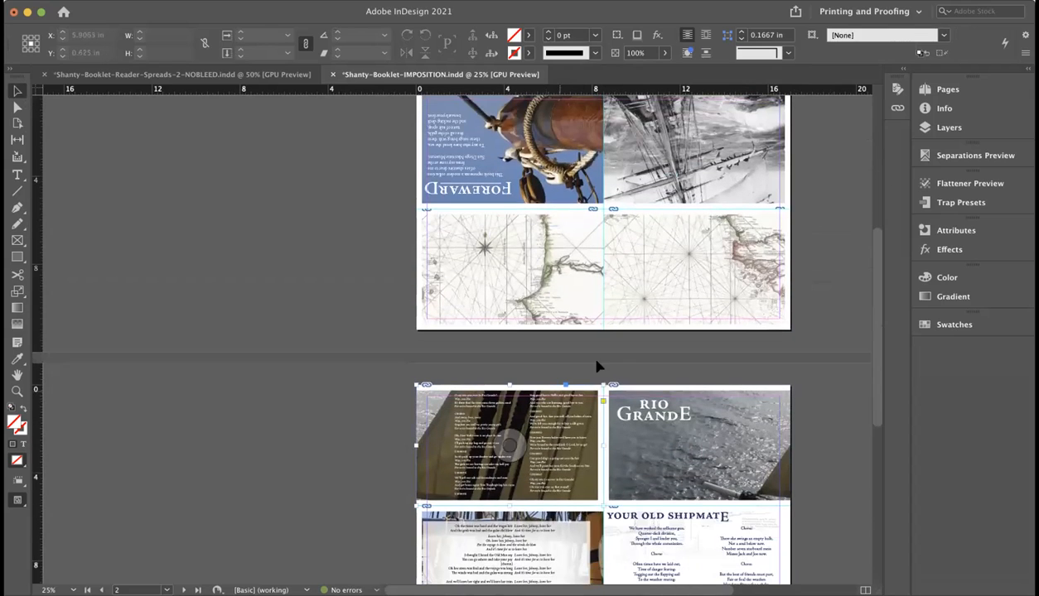
drag(603, 376, 332, 495)
drag(598, 377, 798, 482)
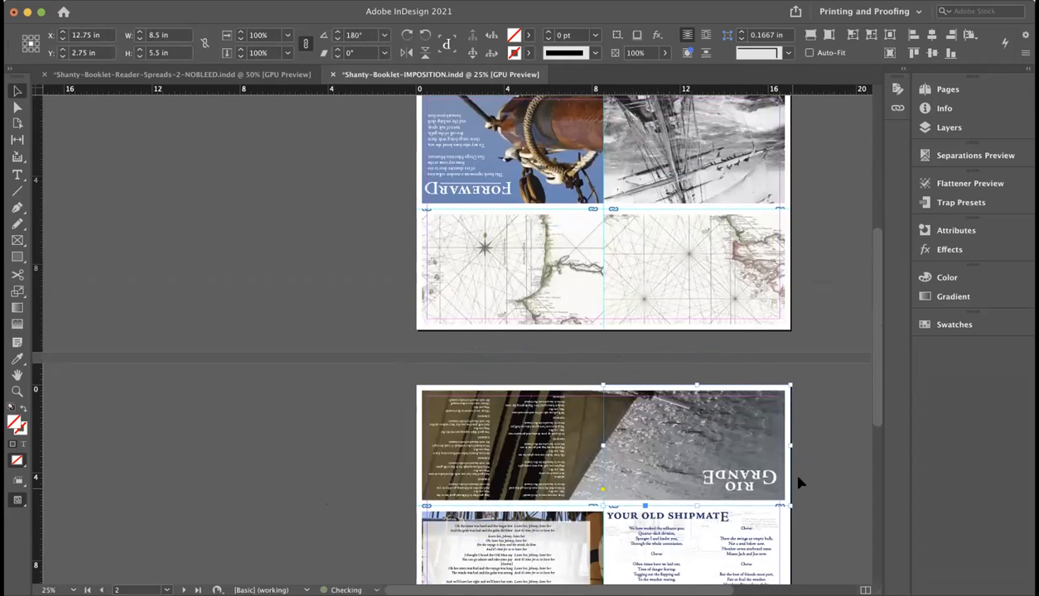
click(817, 456)
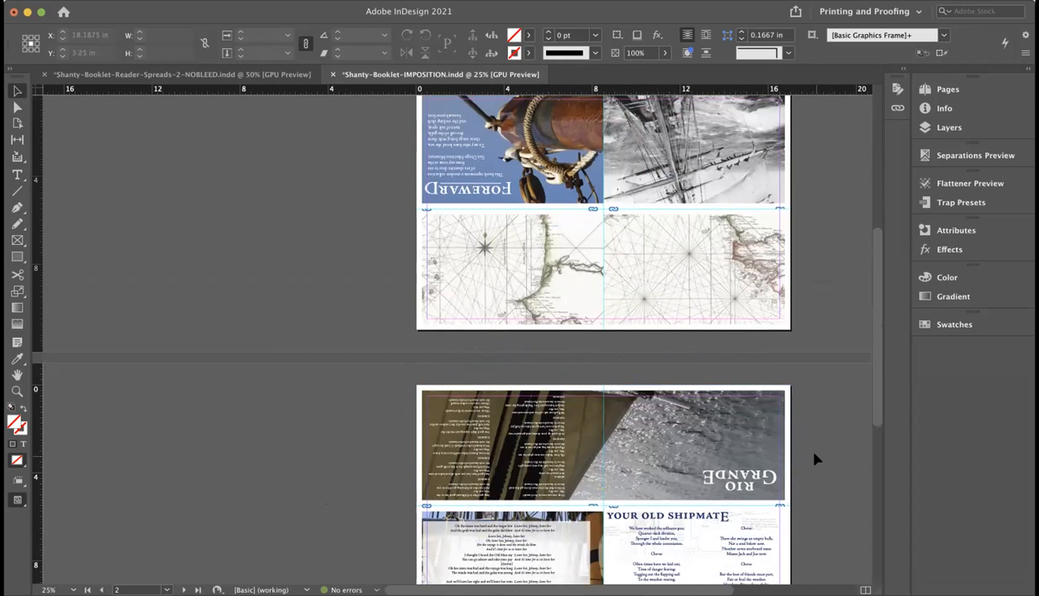
Rotate the two upper frames on page 4, the ship deck photo and Spanish Ladies, by 180° each.
scroll(811, 458, down, 5)
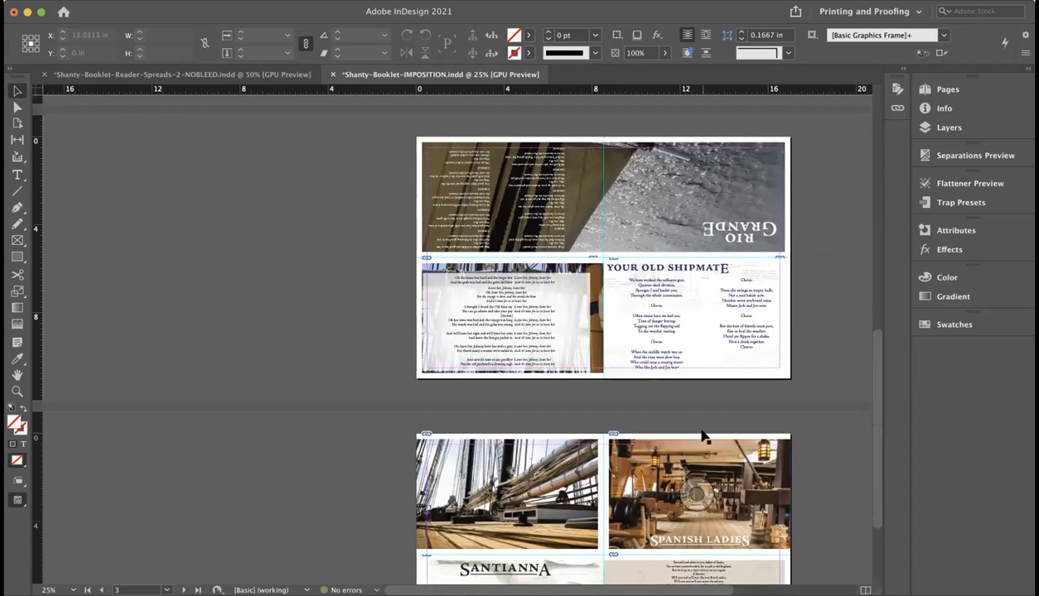
scroll(676, 431, down, 1)
scroll(676, 432, down, 3)
click(552, 395)
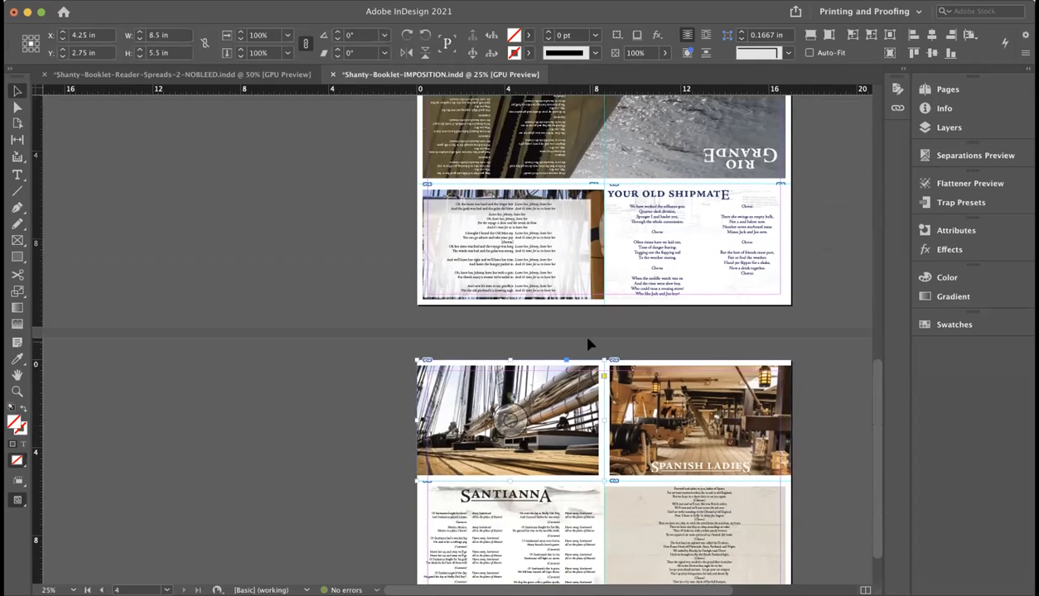
drag(606, 349, 426, 441)
click(653, 364)
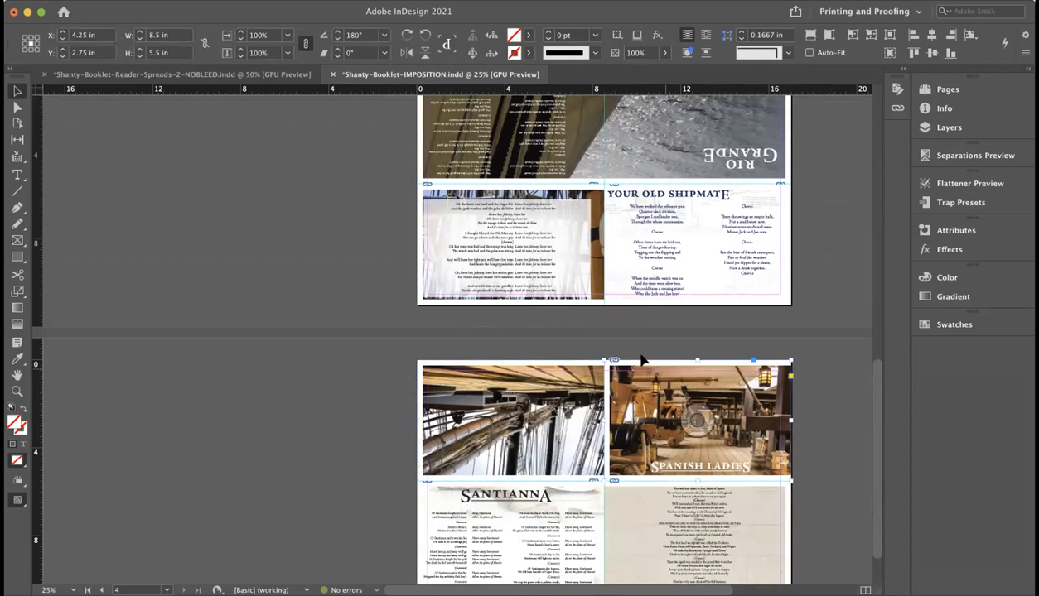
drag(602, 355, 824, 410)
scroll(691, 348, down, 2)
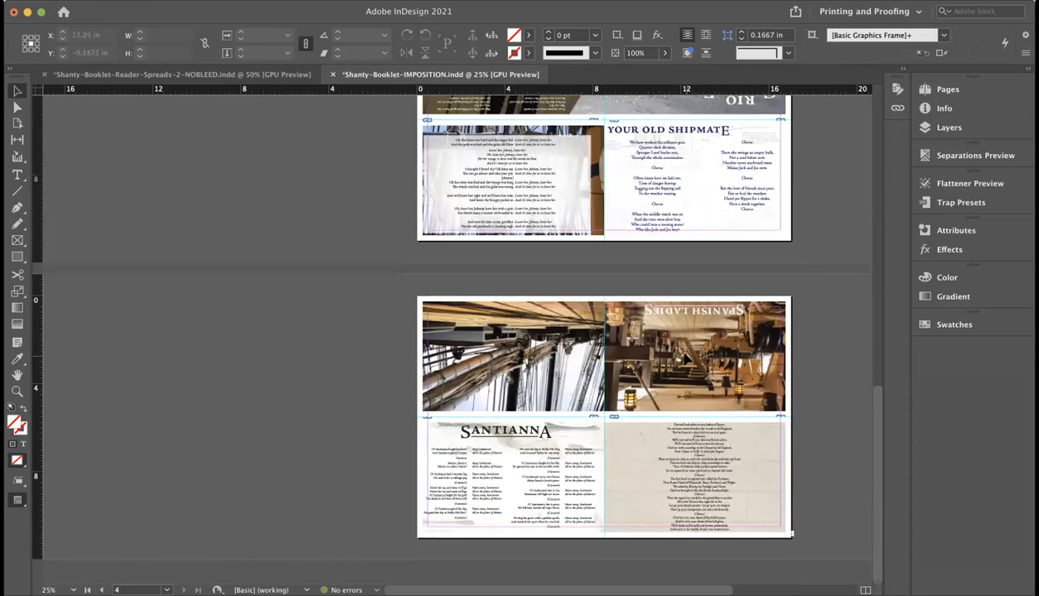
scroll(685, 355, up, 15)
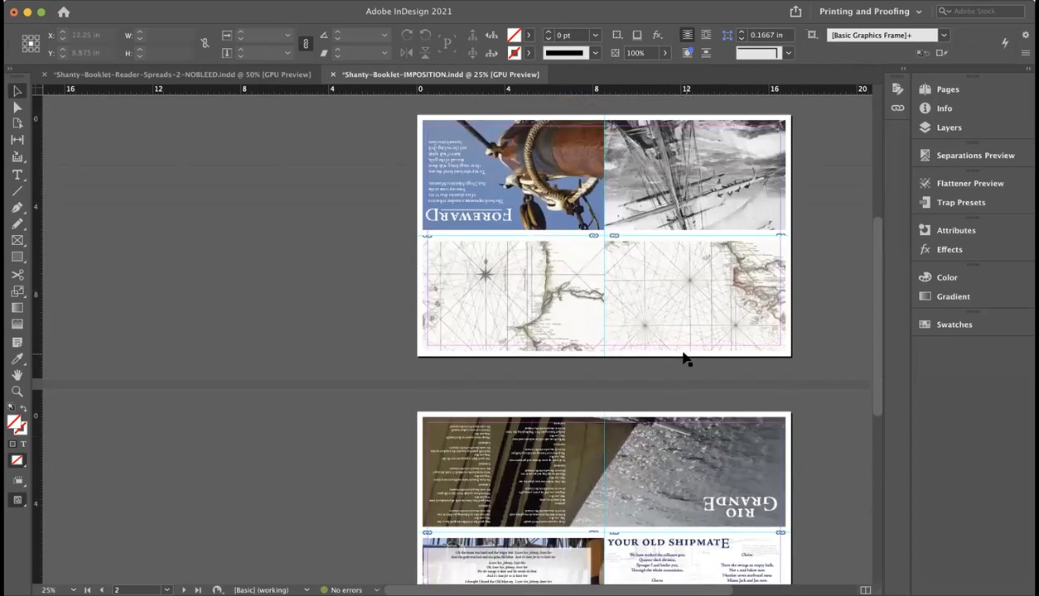
Save the Shanty-Booklet-IMPOSITION document and look over the layout of its four pages.
scroll(684, 358, up, 5)
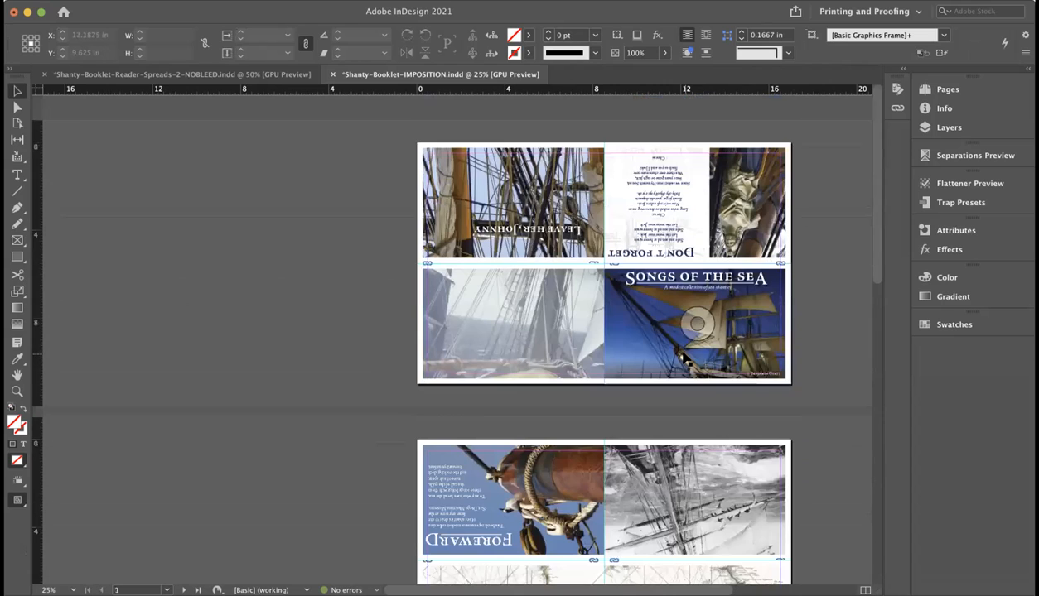
key(super+s)
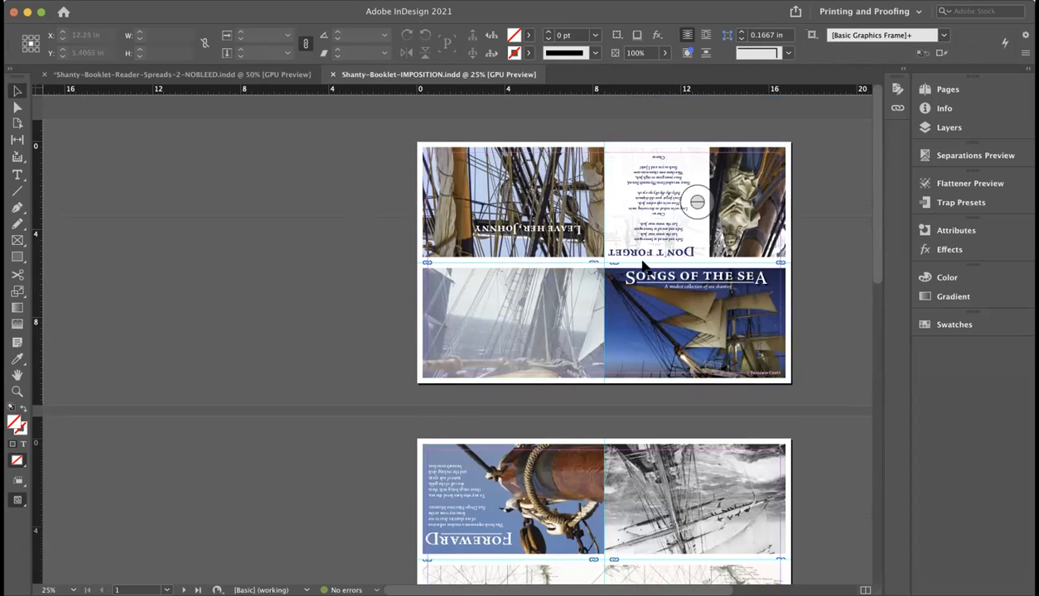
scroll(660, 386, down, 3)
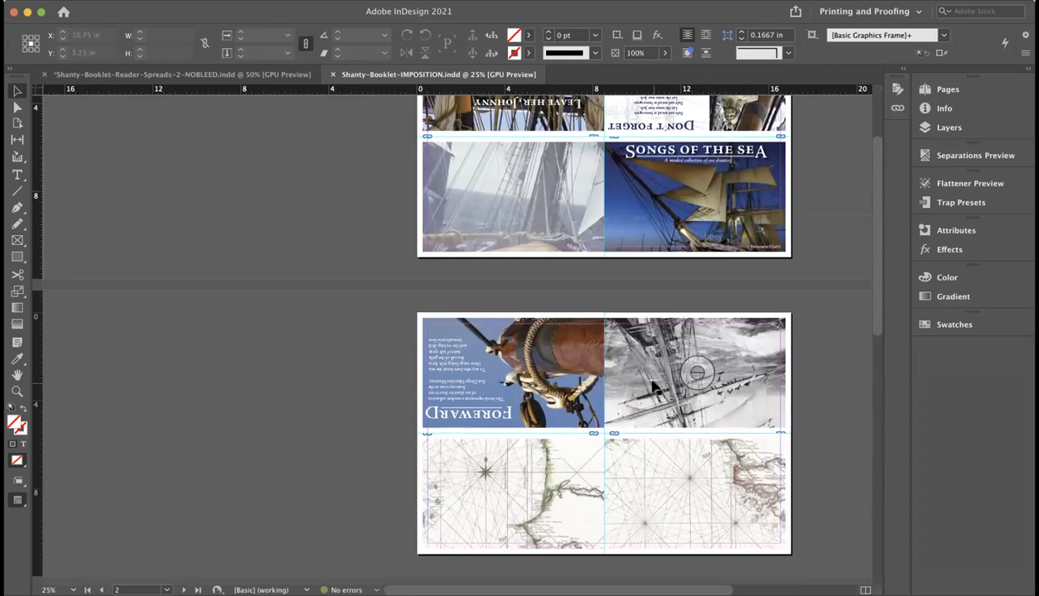
scroll(653, 386, down, 10)
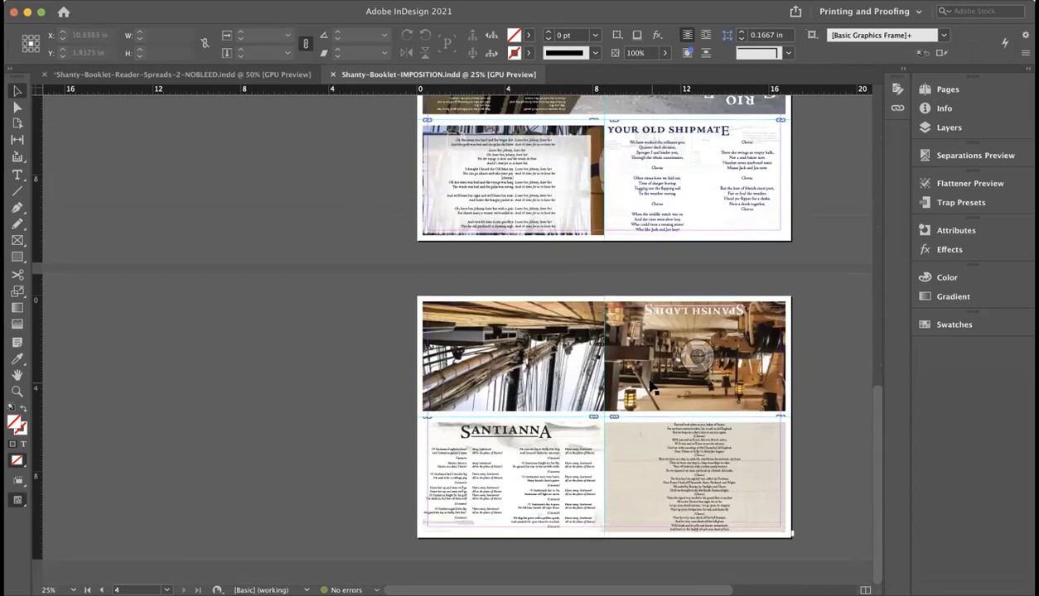
scroll(649, 384, up, 15)
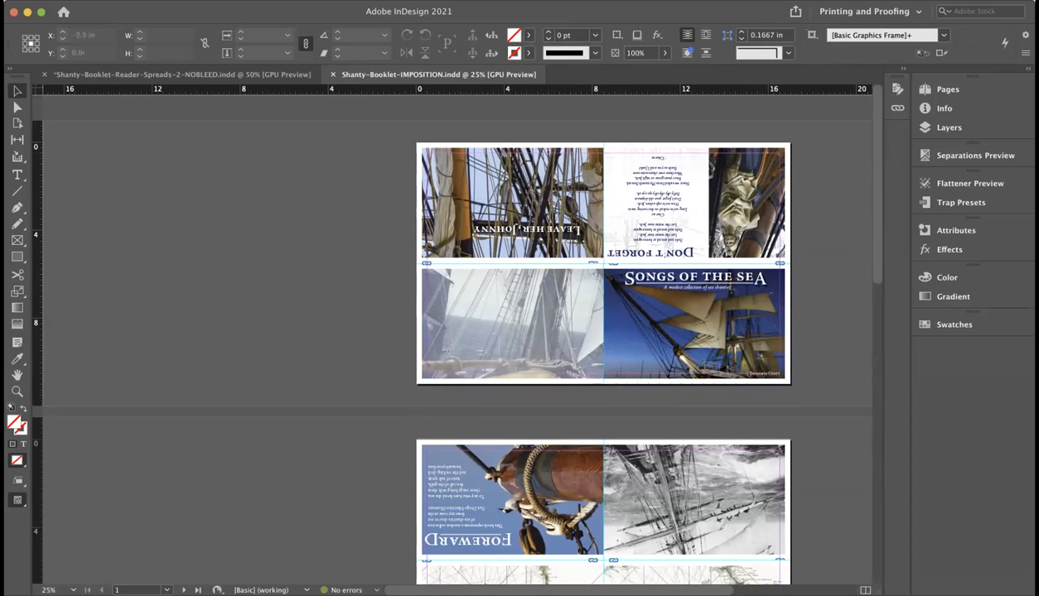
Export the imposition as an Adobe PDF (Print) file named Shanty-Booklet-IMPOSITION-NoBleed in the Shanty Book folder.
click(68, 1)
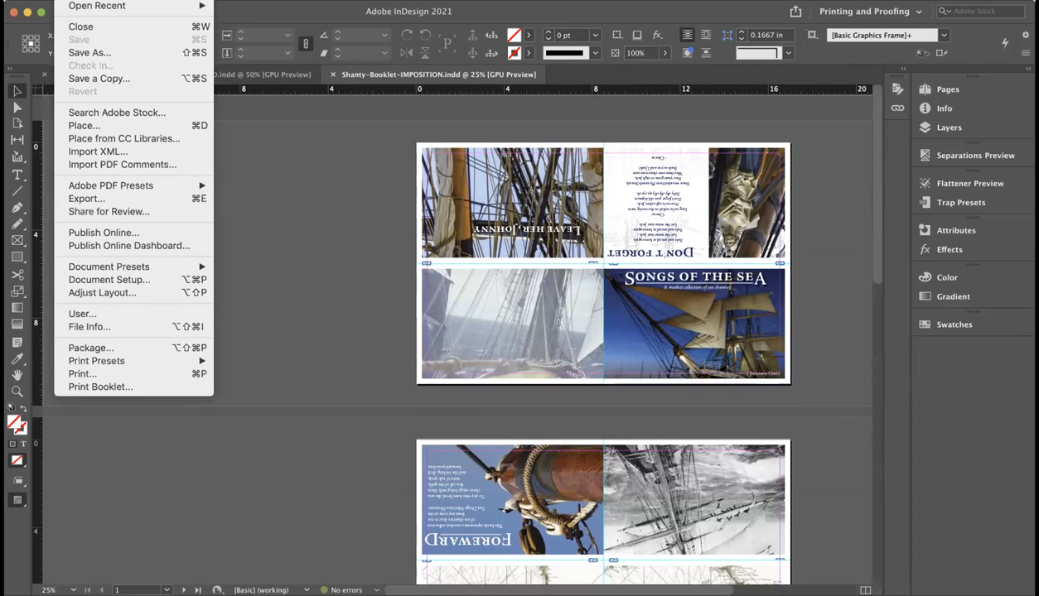
click(132, 198)
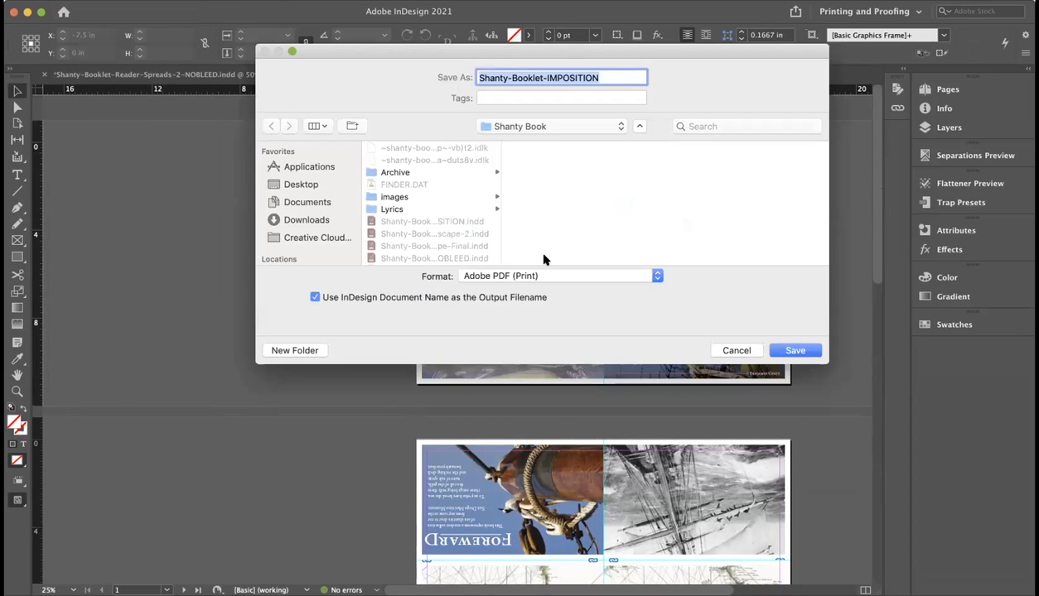
click(615, 74)
text(-NoBlee)
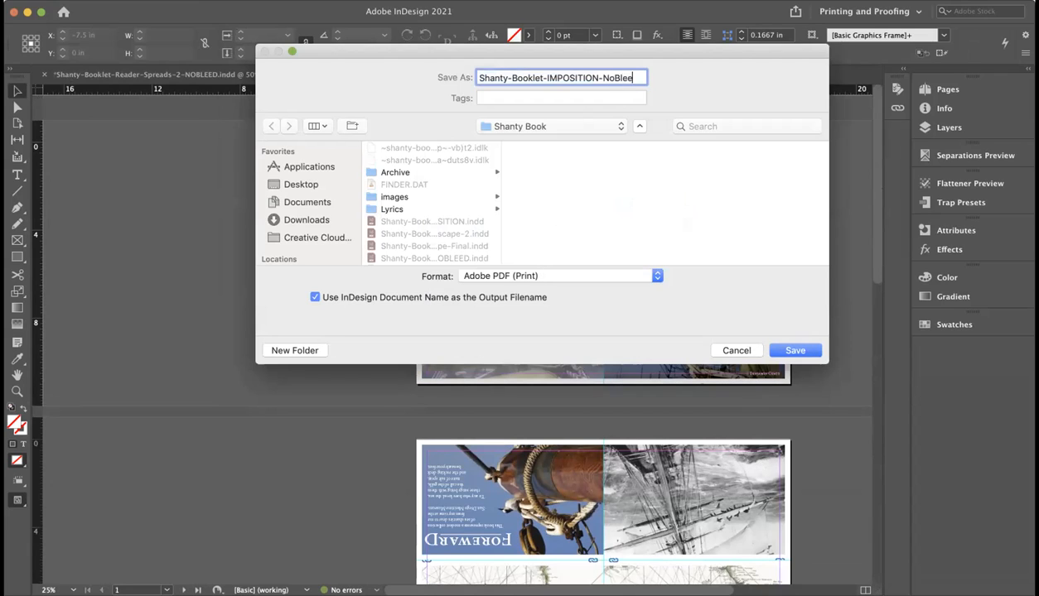
text(d)
scroll(478, 215, down, 2)
scroll(478, 222, up, 3)
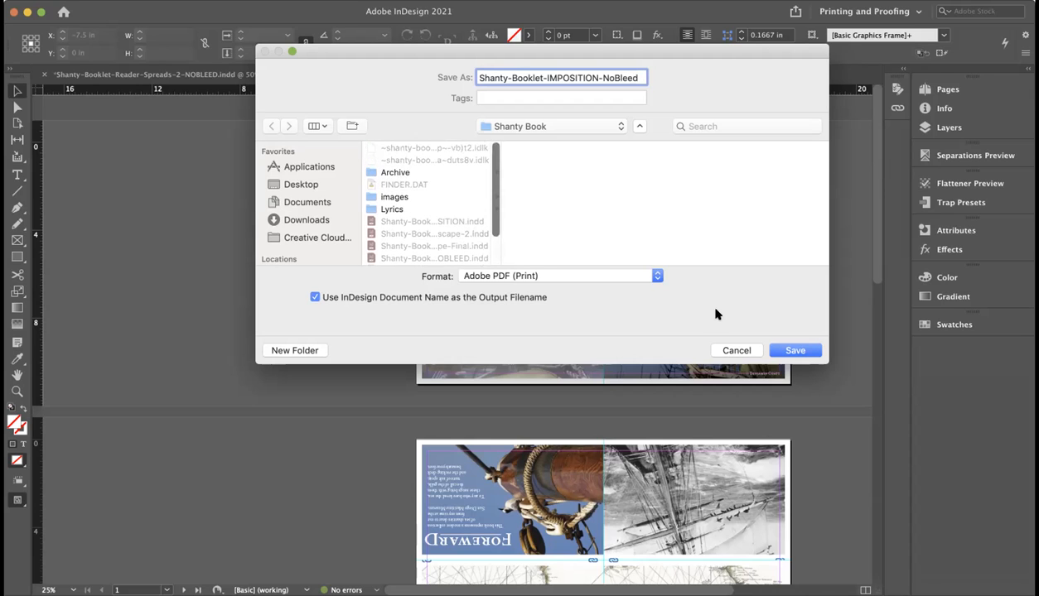
click(796, 352)
click(438, 101)
click(448, 116)
click(730, 507)
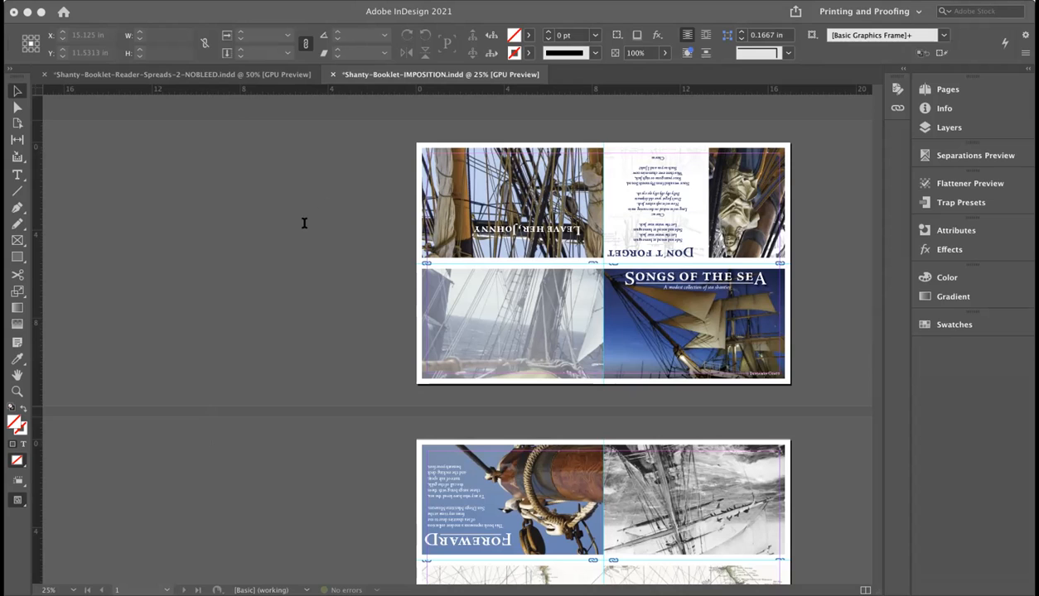
Switch to Acrobat and check all four pages of the exported Shanty-Booklet-IMPOSITION-NoBleed.pdf.
key(super+Tab)
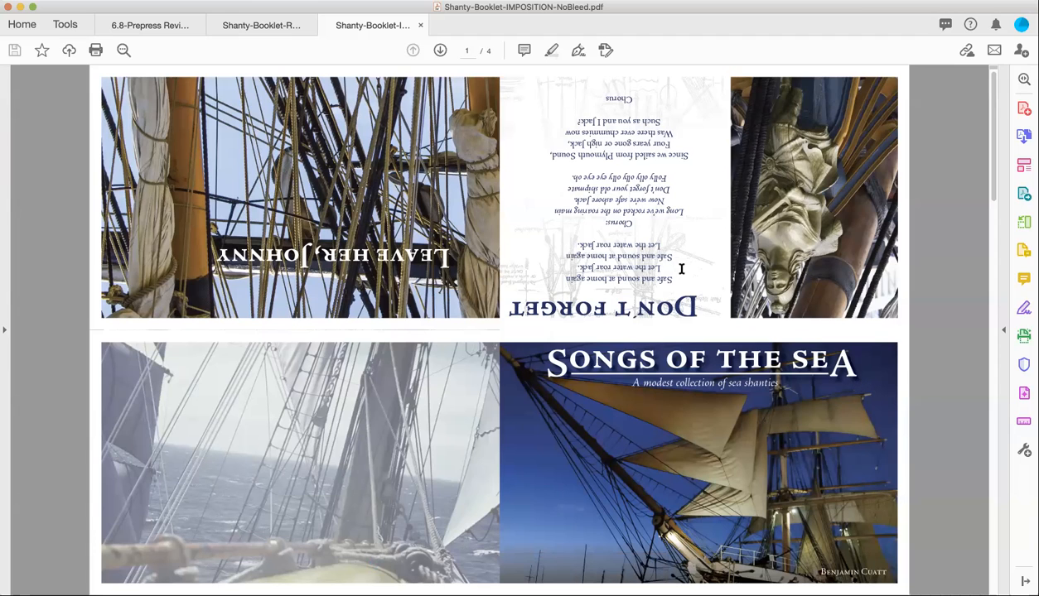
scroll(681, 268, down, 3)
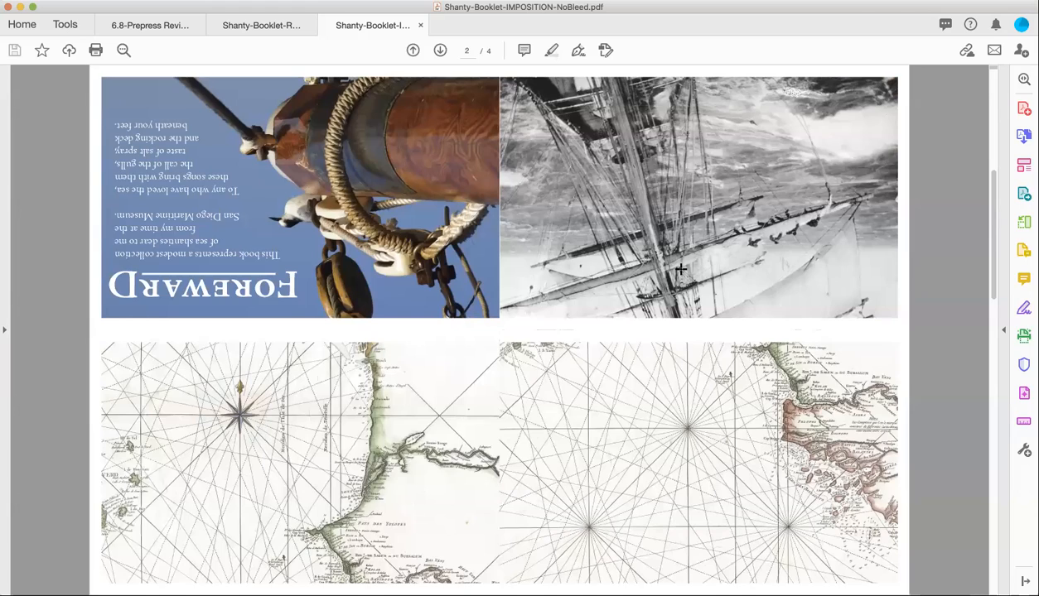
scroll(681, 268, down, 3)
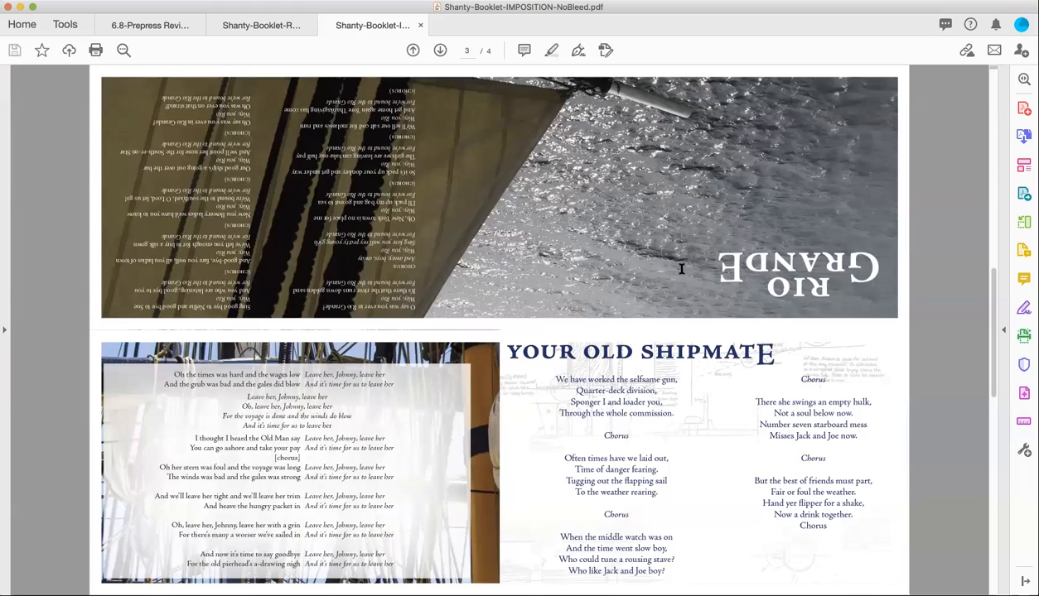
scroll(681, 269, down, 3)
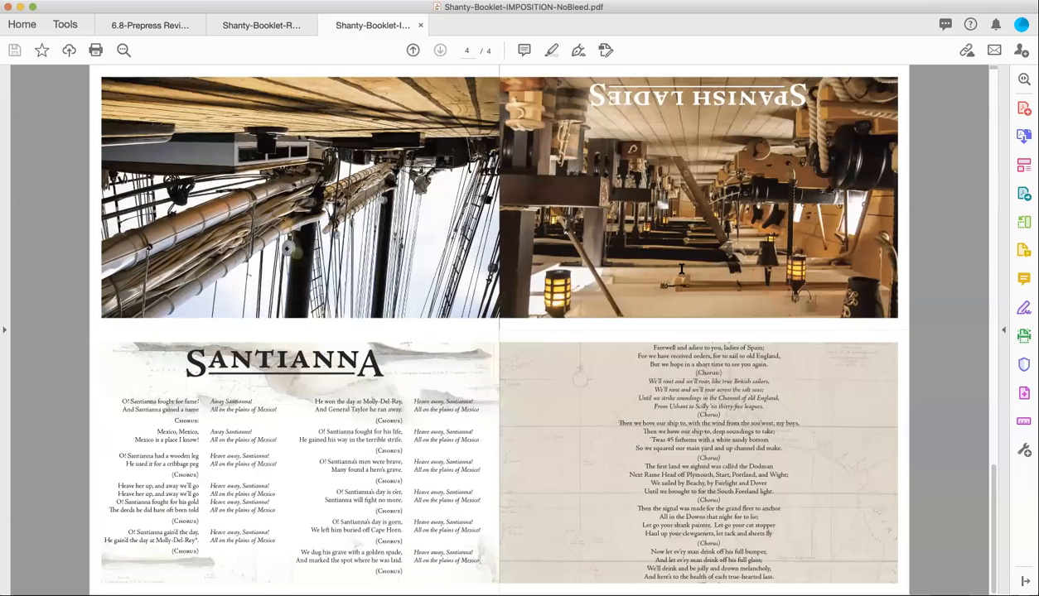